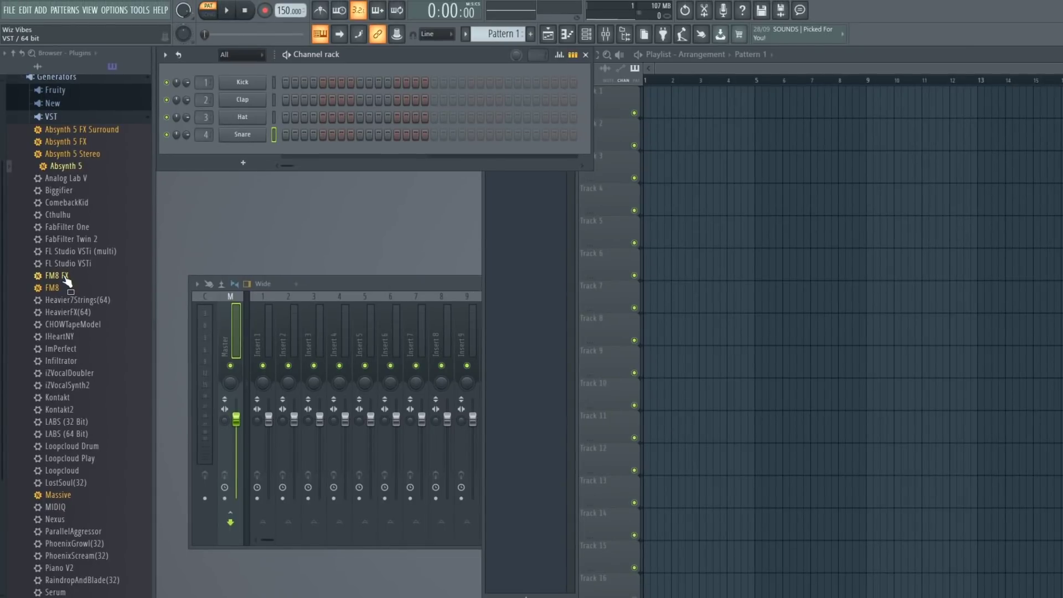
Find Absynth 5 among the installed VST generators and add it to the channel rack as a new channel.
{"action": "scroll", "coordinate": [77, 274], "scroll_direction": "up", "scroll_amount": 3}
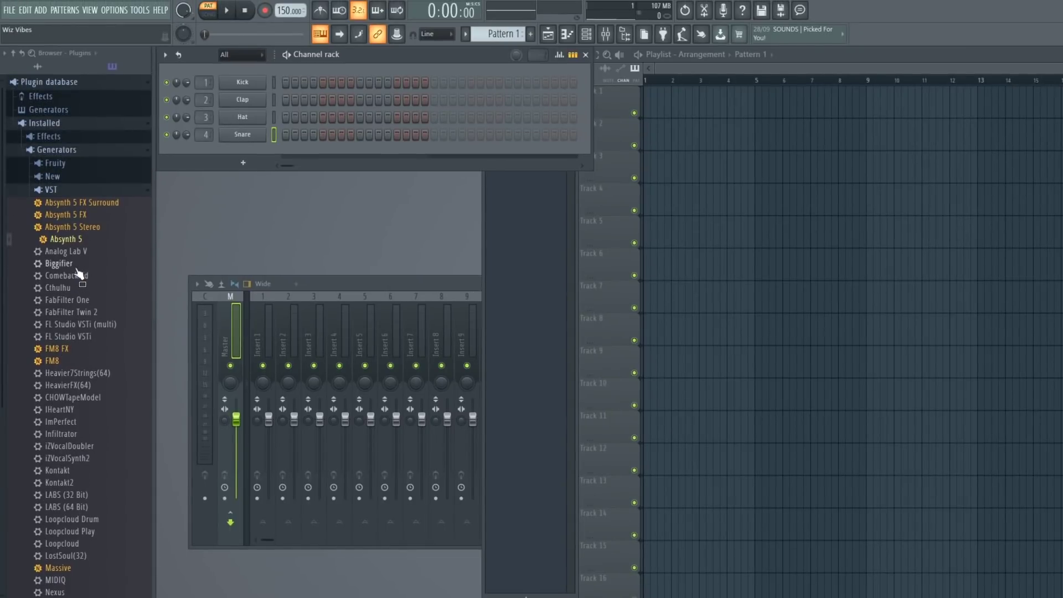
{"action": "scroll", "coordinate": [67, 244], "scroll_direction": "down", "scroll_amount": 3}
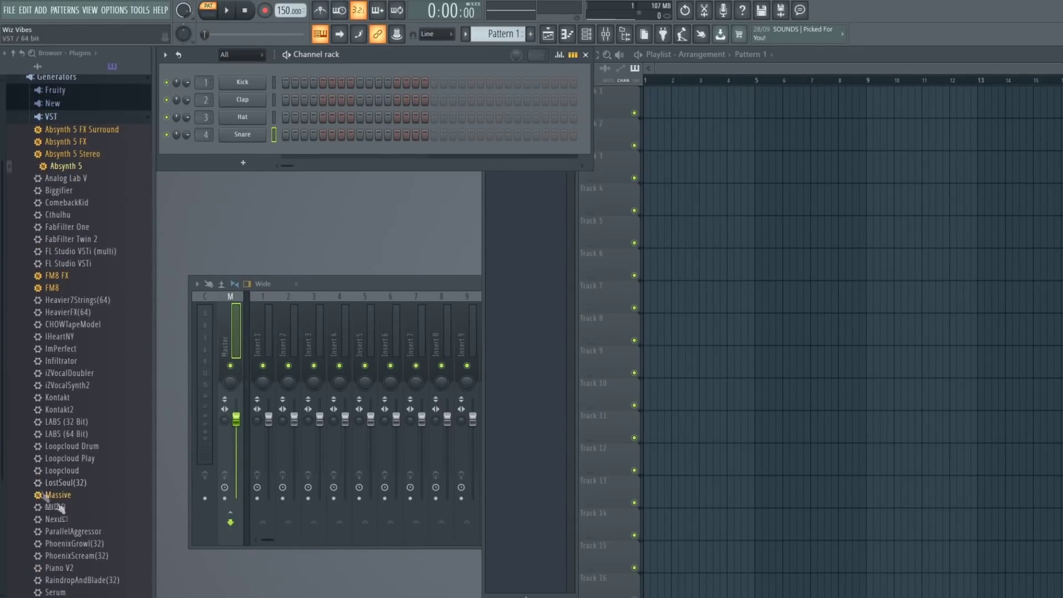
{"action": "scroll", "coordinate": [78, 224], "scroll_direction": "up", "scroll_amount": 3}
{"action": "left_click_drag", "start_coordinate": [69, 241], "coordinate": [244, 149]}
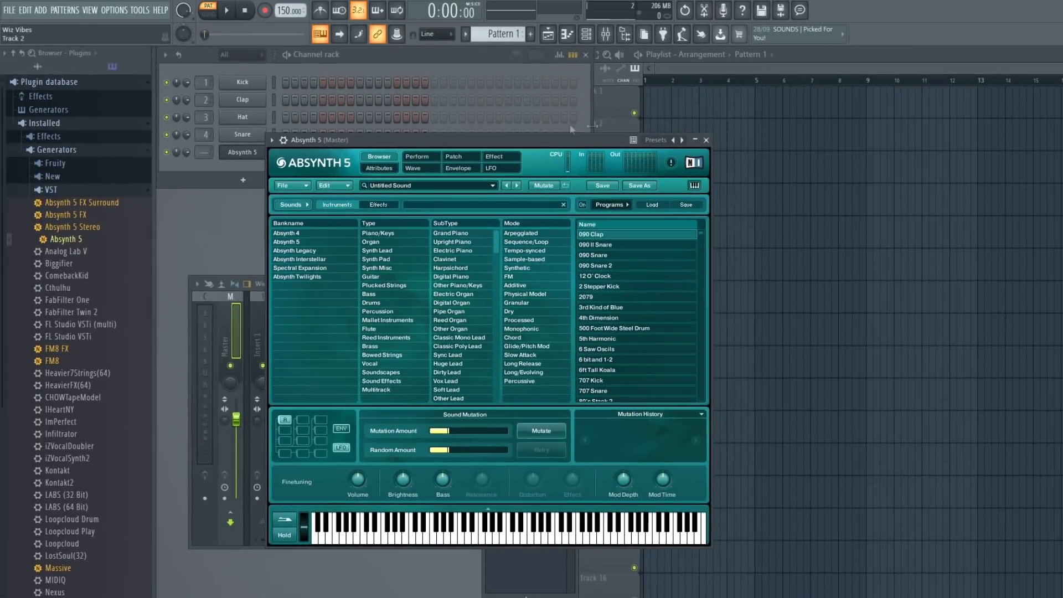
Load the Cheesy preset from the Absynth 5 bank, filtered to the Synth Pad type and Airy Pad subtype.
{"action": "left_click", "coordinate": [303, 242]}
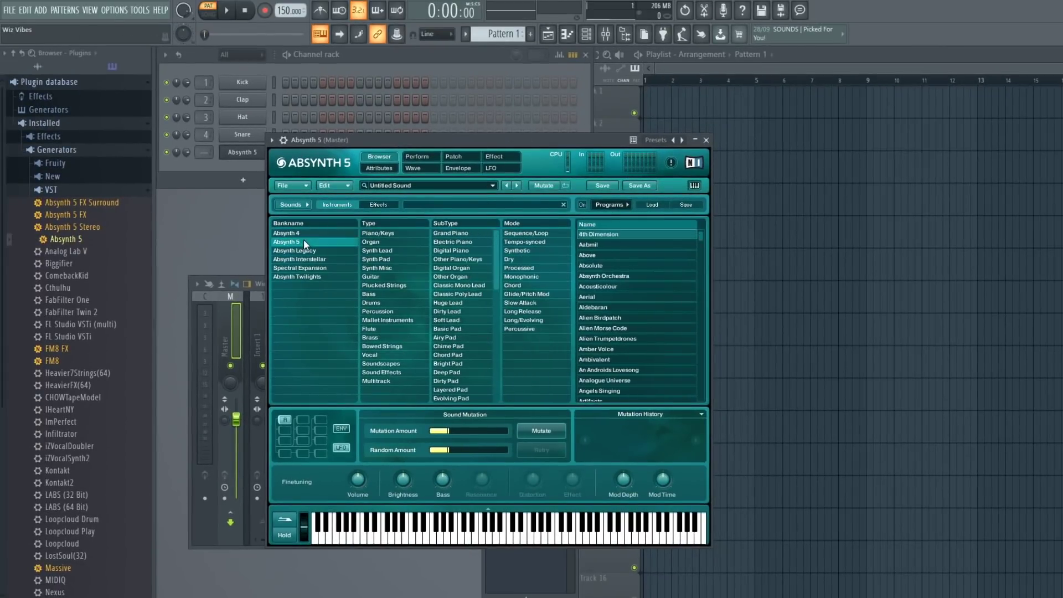
{"action": "left_click", "coordinate": [392, 259]}
{"action": "left_click", "coordinate": [444, 242]}
{"action": "left_click", "coordinate": [593, 235]}
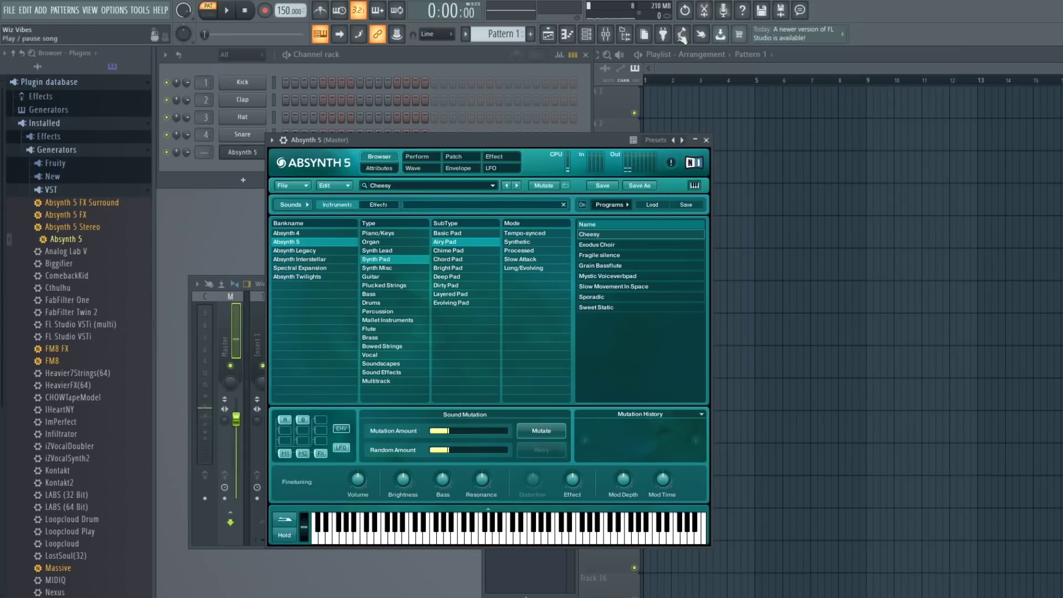
Step-record four five-note chords with bass notes F#4, A4, C#5 and B4 in the Absynth 5 piano roll.
{"action": "left_click", "coordinate": [439, 54]}
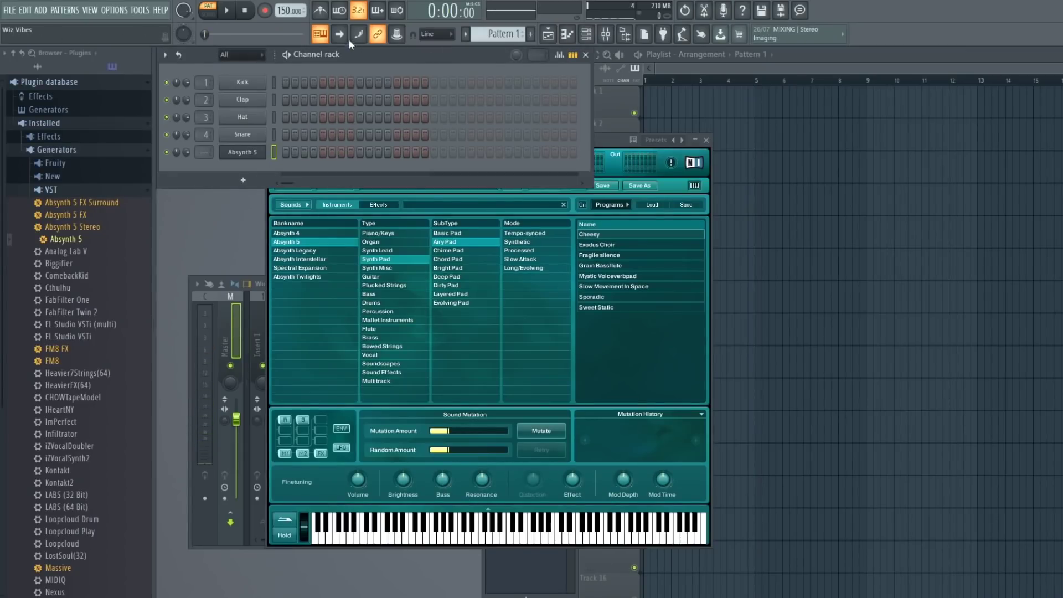
{"action": "right_click", "coordinate": [267, 155]}
{"action": "left_click", "coordinate": [285, 152]}
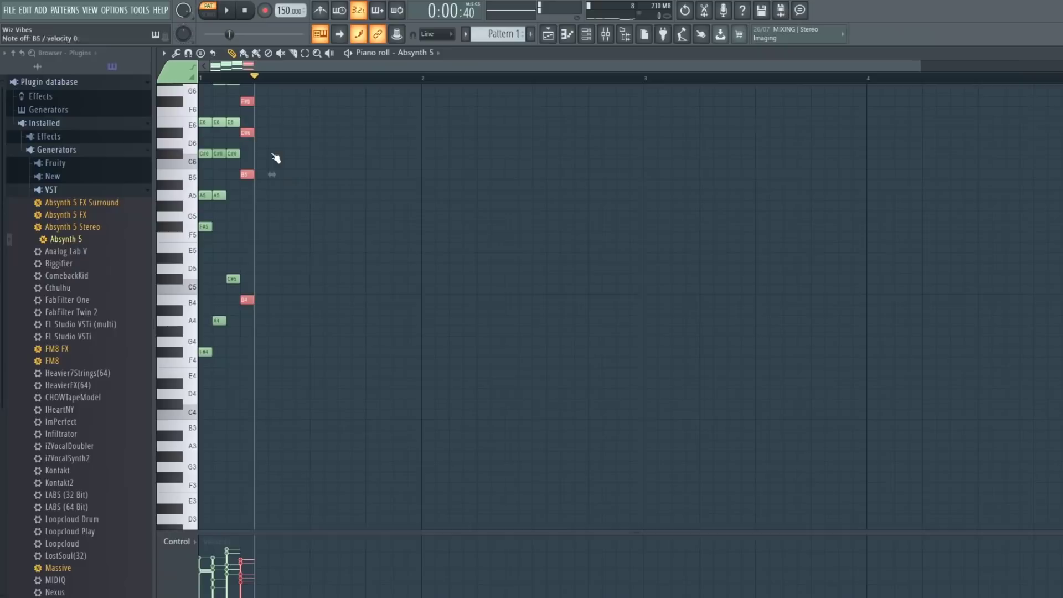
{"action": "scroll", "coordinate": [396, 277], "scroll_direction": "up", "scroll_amount": 3}
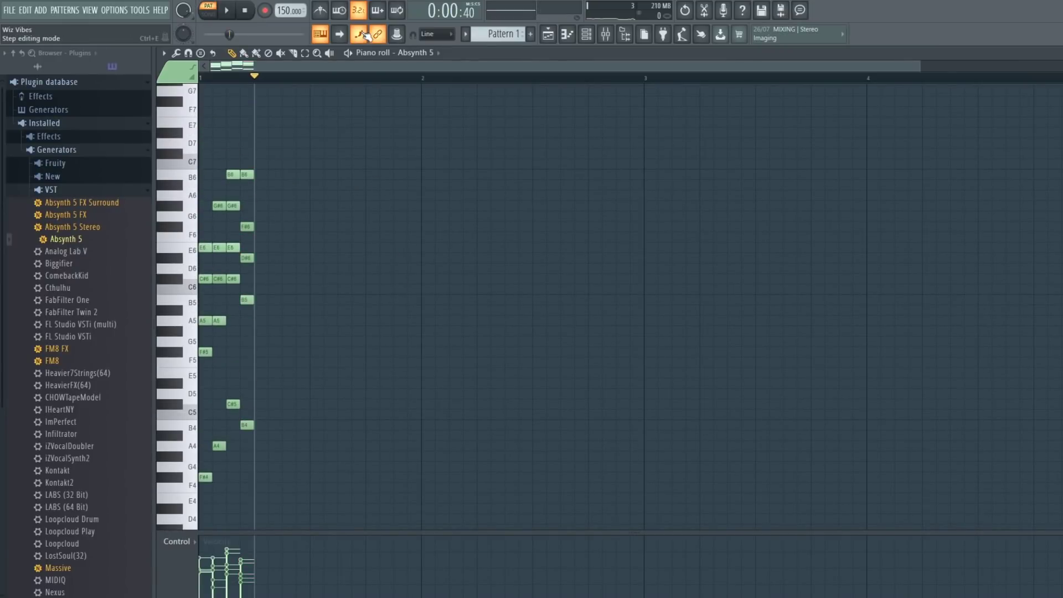
{"action": "left_click", "coordinate": [362, 35]}
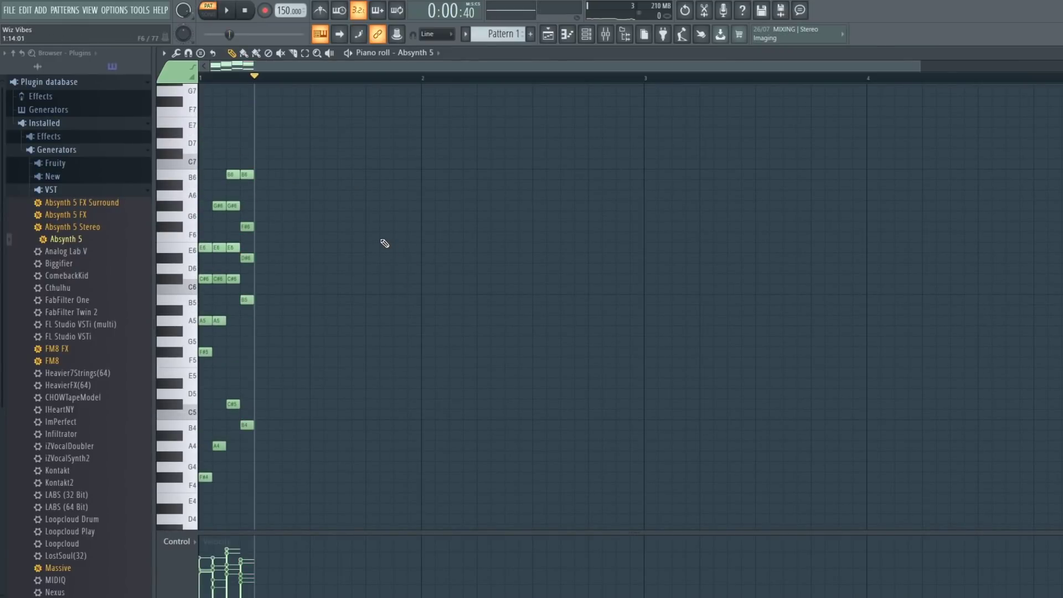
Select all the recorded chord notes and stretch them so each chord lasts one full bar across four bars.
{"action": "left_click_drag", "start_coordinate": [331, 128], "coordinate": [191, 526]}
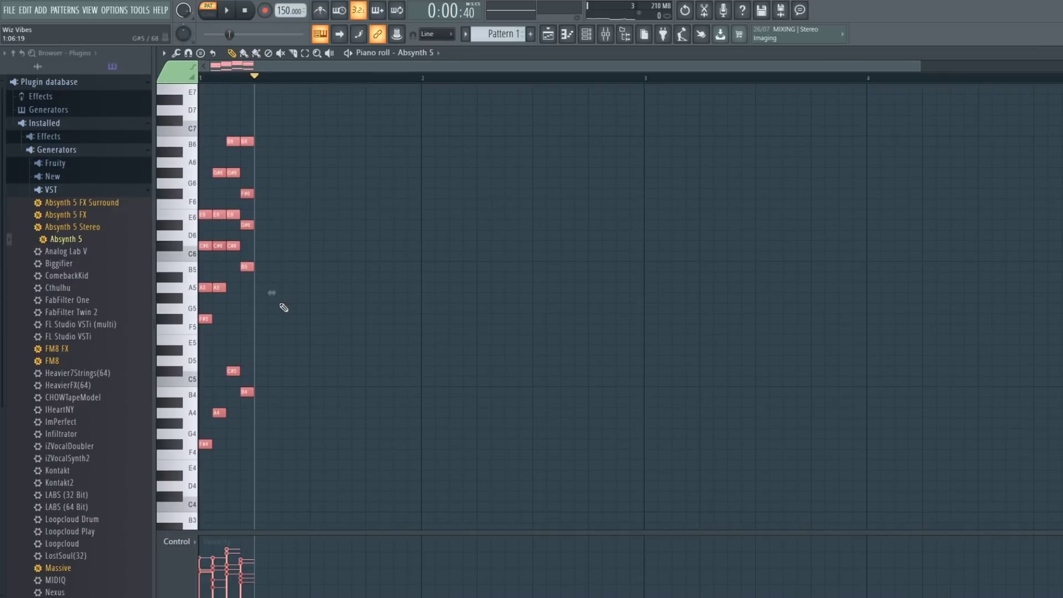
{"action": "left_click_drag", "start_coordinate": [273, 294], "coordinate": [1060, 294]}
{"action": "left_click", "coordinate": [543, 102]}
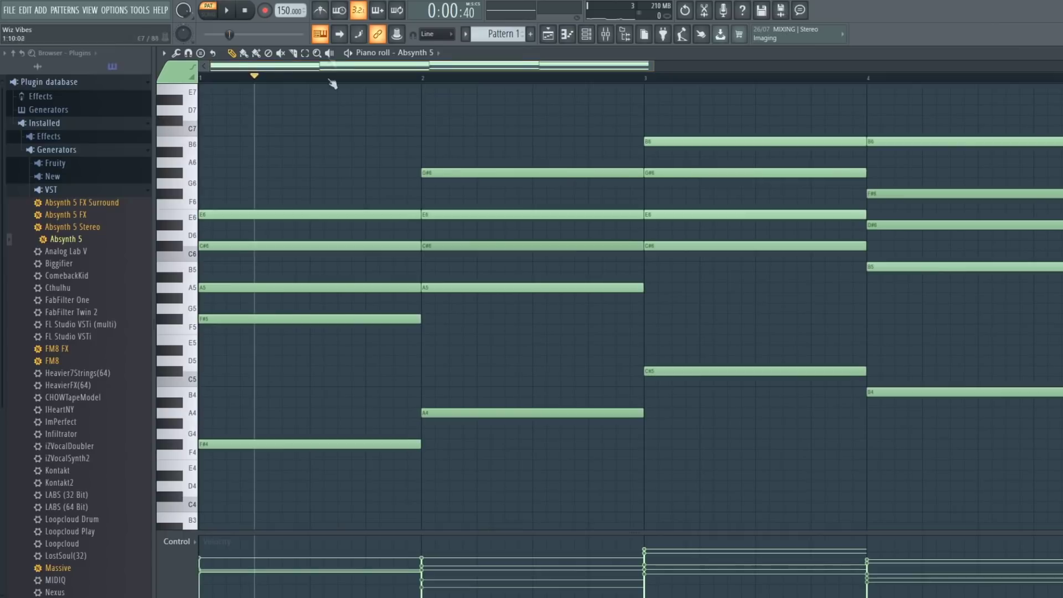
Play back the four-bar chord progression and close the piano roll.
{"action": "key", "text": "space"}
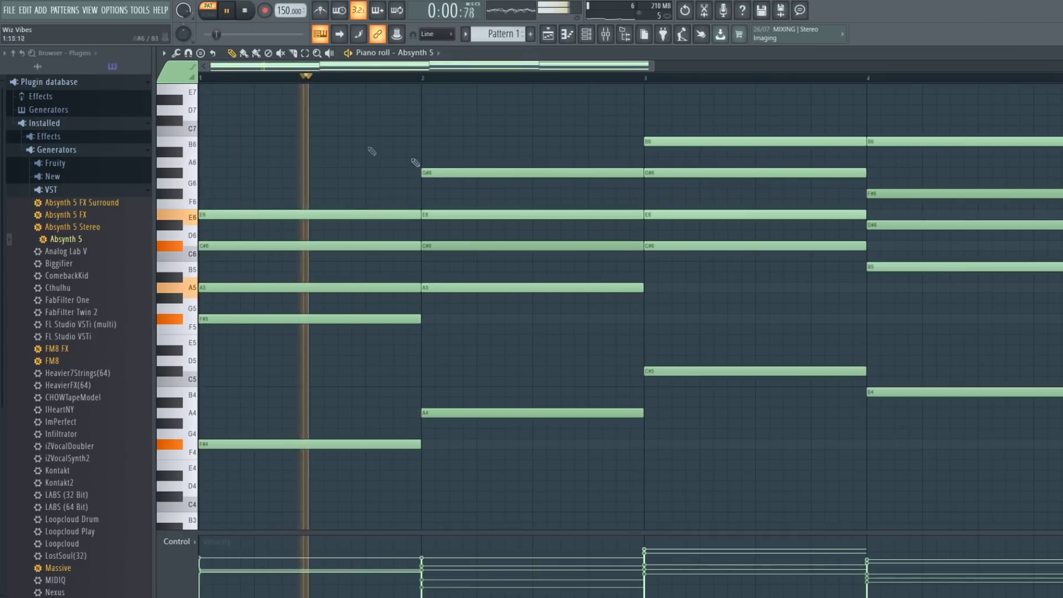
{"action": "scroll", "coordinate": [467, 84], "scroll_direction": "down", "scroll_amount": 3}
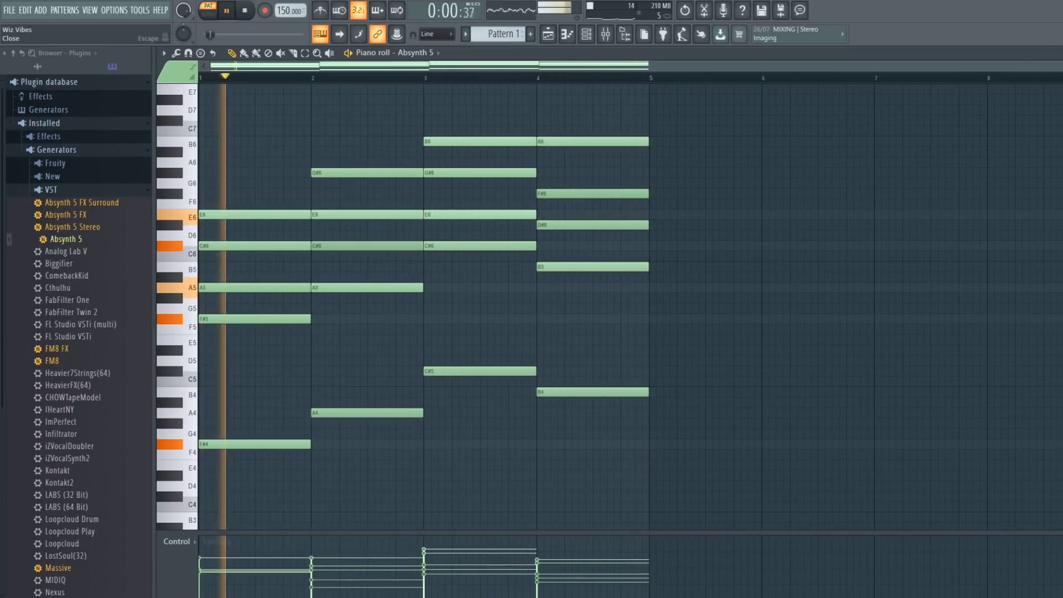
{"action": "key", "text": "F7"}
{"action": "key", "text": "space"}
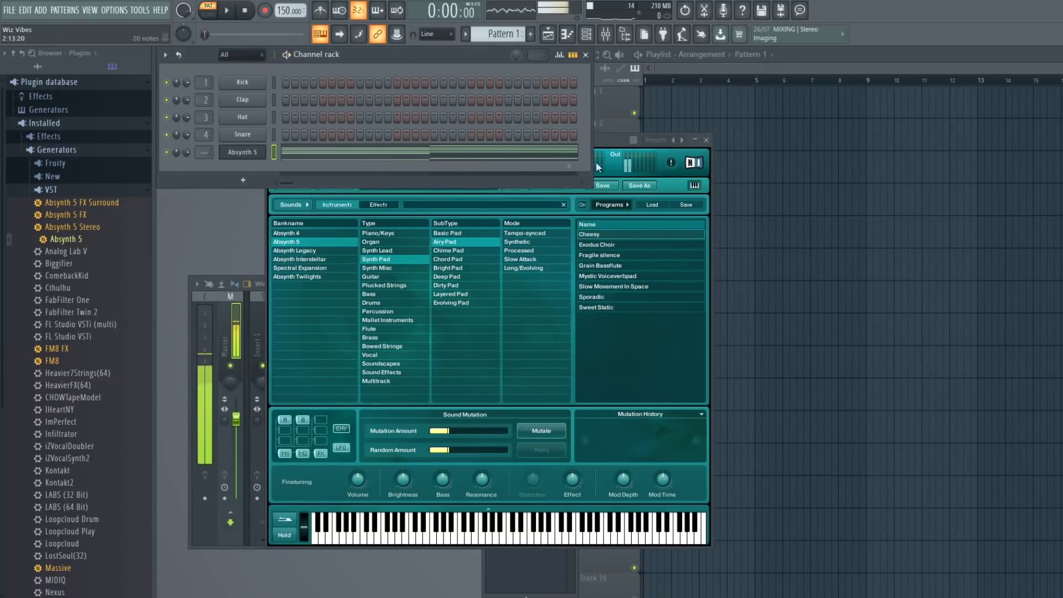
Load the Exodus Choir preset in Absynth 5 and clone the channel in the channel rack.
{"action": "left_click", "coordinate": [456, 206]}
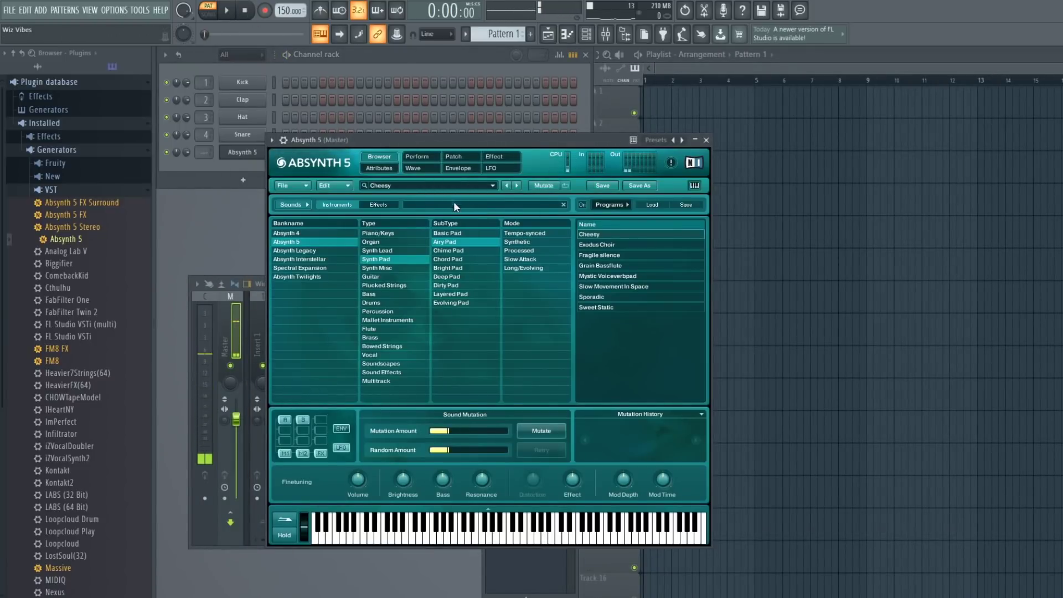
{"action": "left_click", "coordinate": [617, 249]}
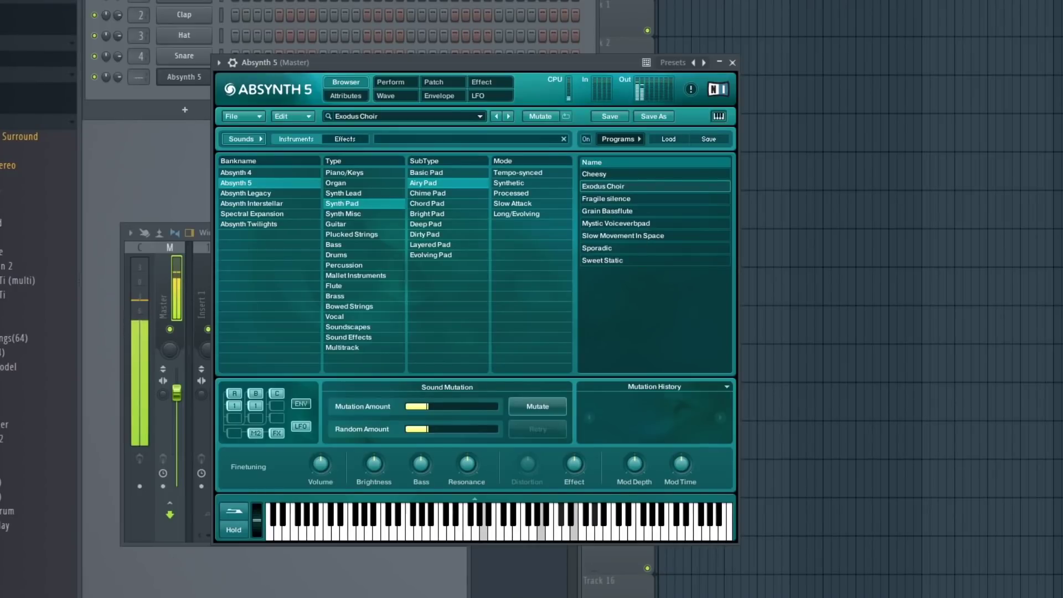
{"action": "left_click", "coordinate": [355, 28]}
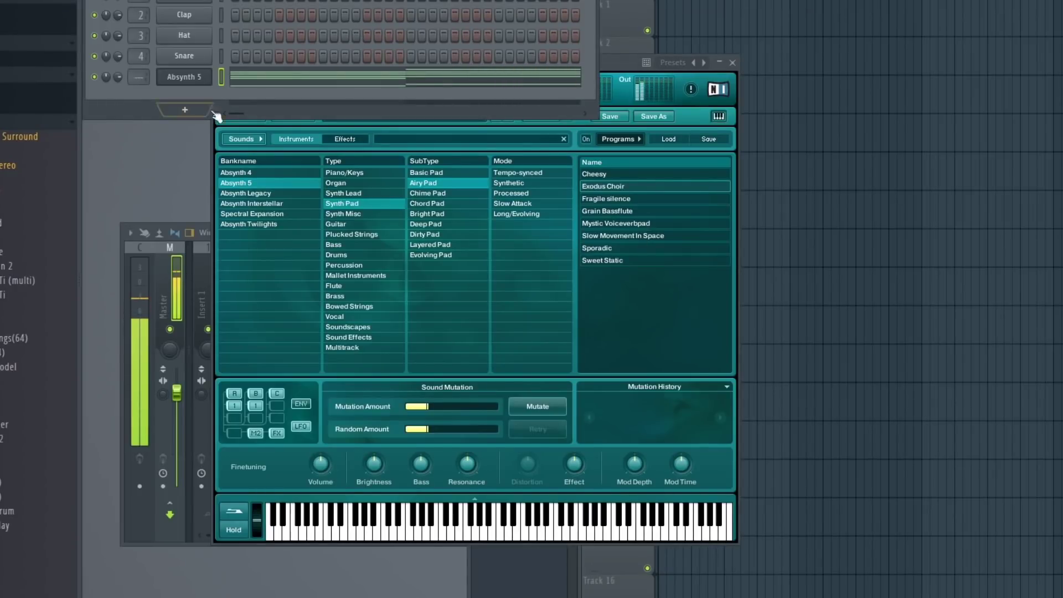
{"action": "right_click", "coordinate": [184, 77]}
{"action": "left_click", "coordinate": [501, 49]}
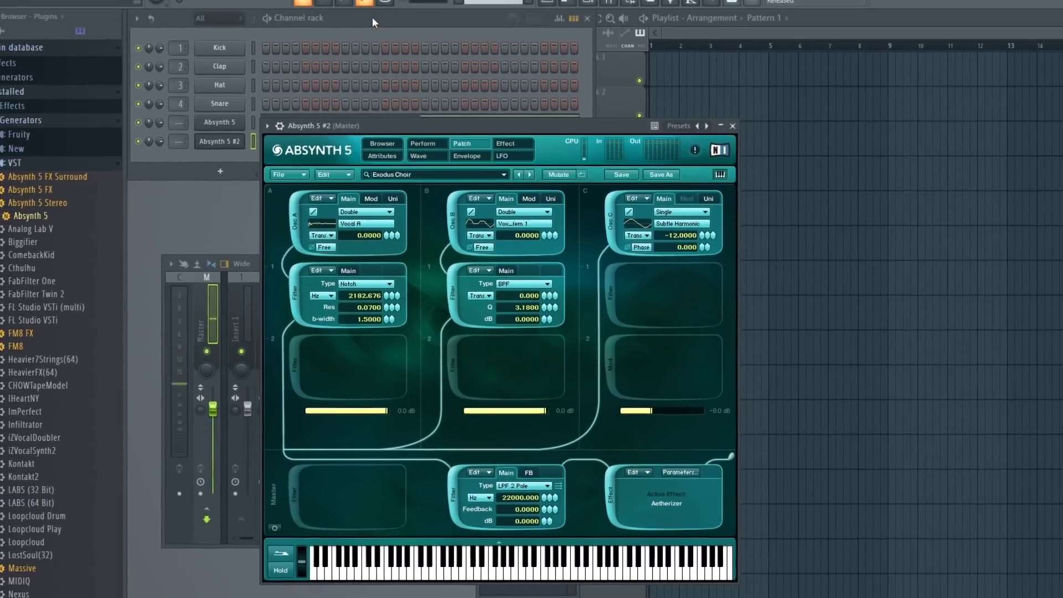
Copy the chord notes from Absynth 5 to the cloned channel and load the Sweet Static preset on the clone.
{"action": "left_click", "coordinate": [356, 1]}
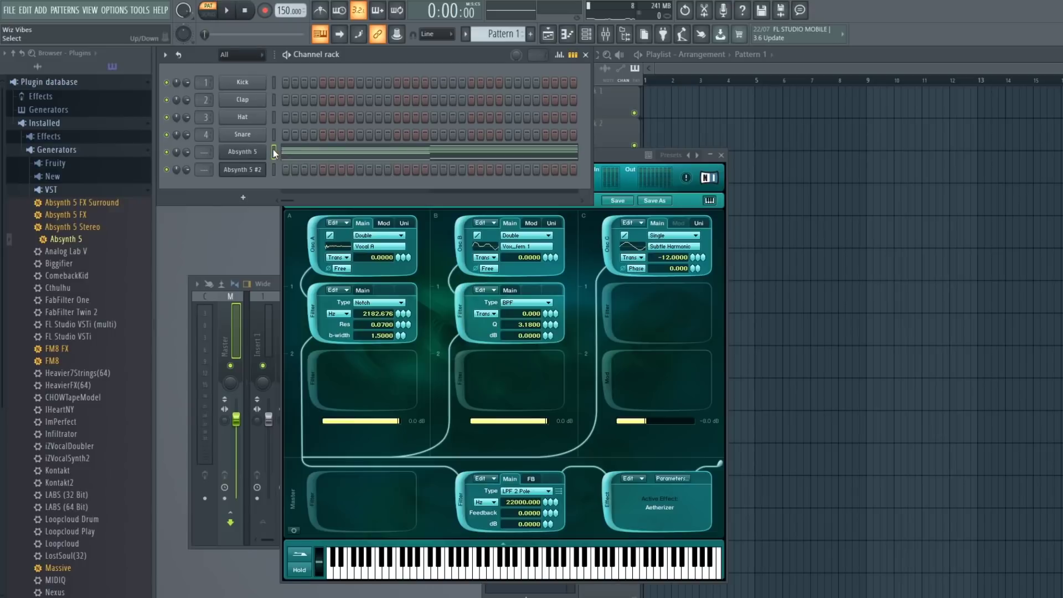
{"action": "key", "text": "F7"}
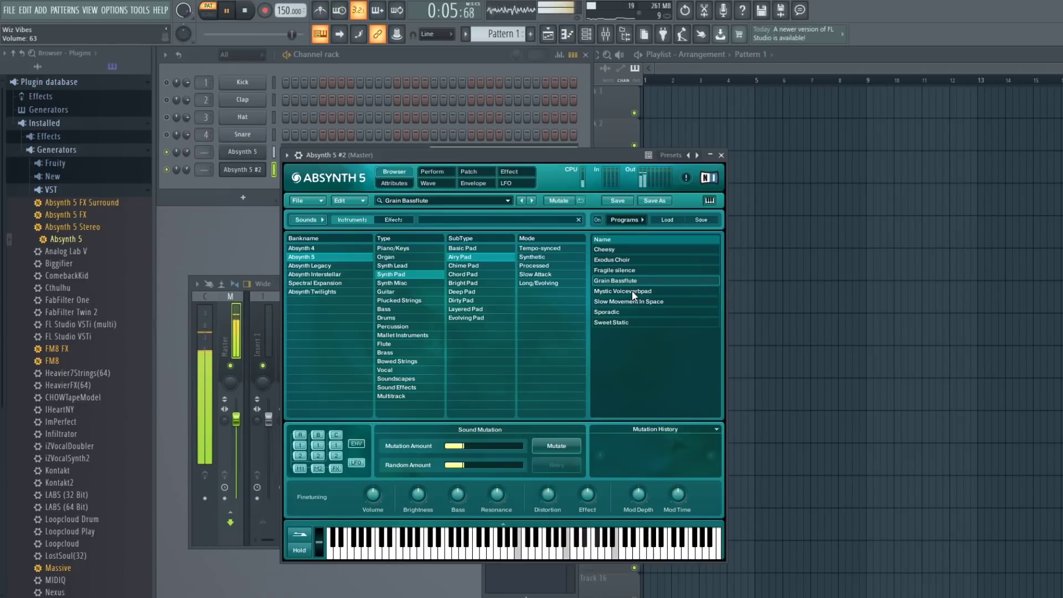
{"action": "left_click", "coordinate": [632, 290]}
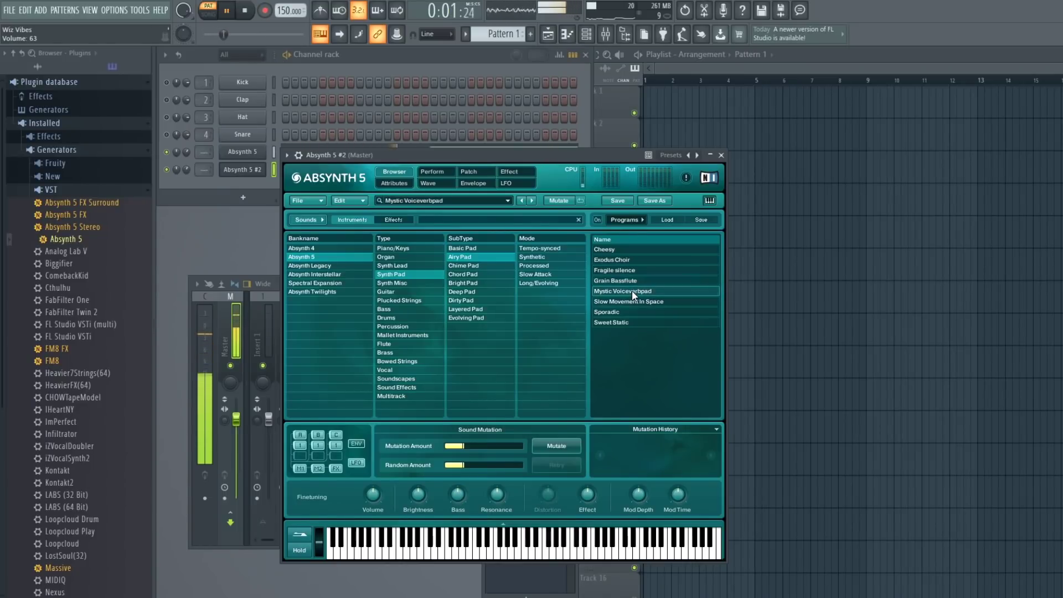
{"action": "left_click", "coordinate": [623, 320]}
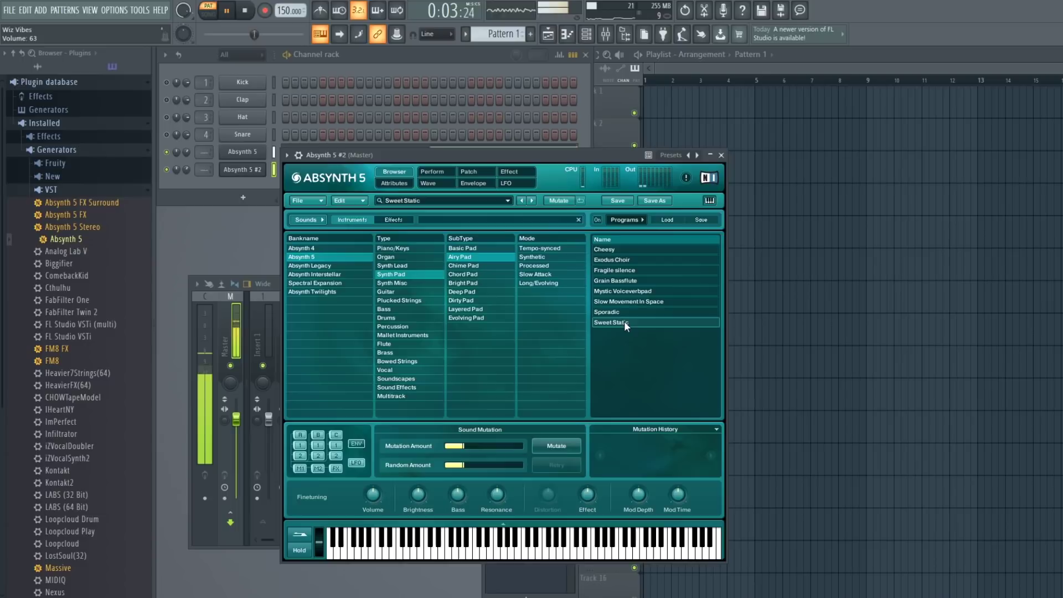
{"action": "left_click", "coordinate": [721, 156]}
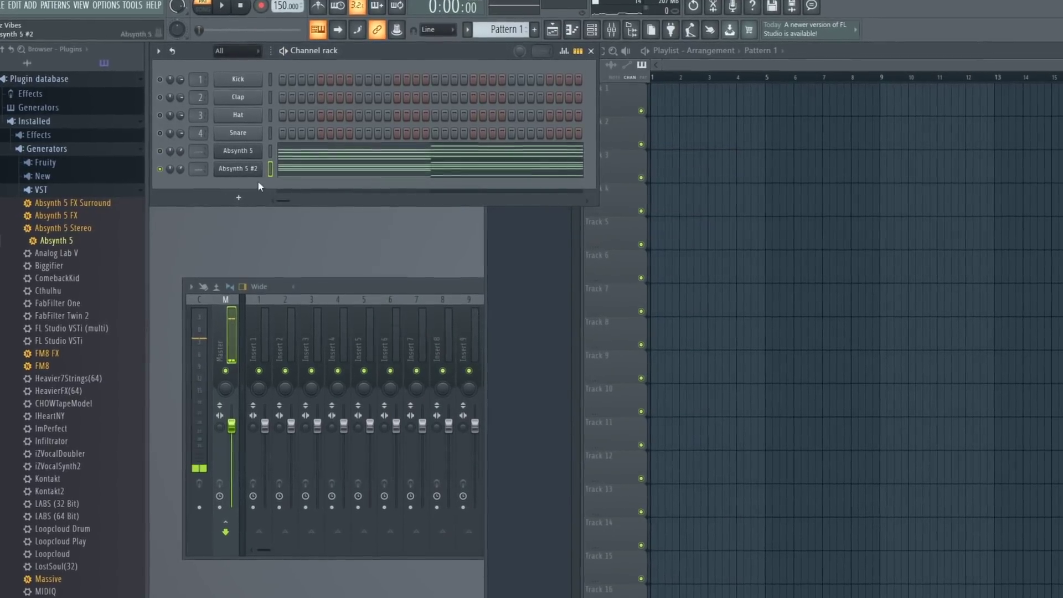
Shorten the chord notes slightly on both Absynth channels, leaving a small gap before each following chord.
{"action": "key", "text": "space"}
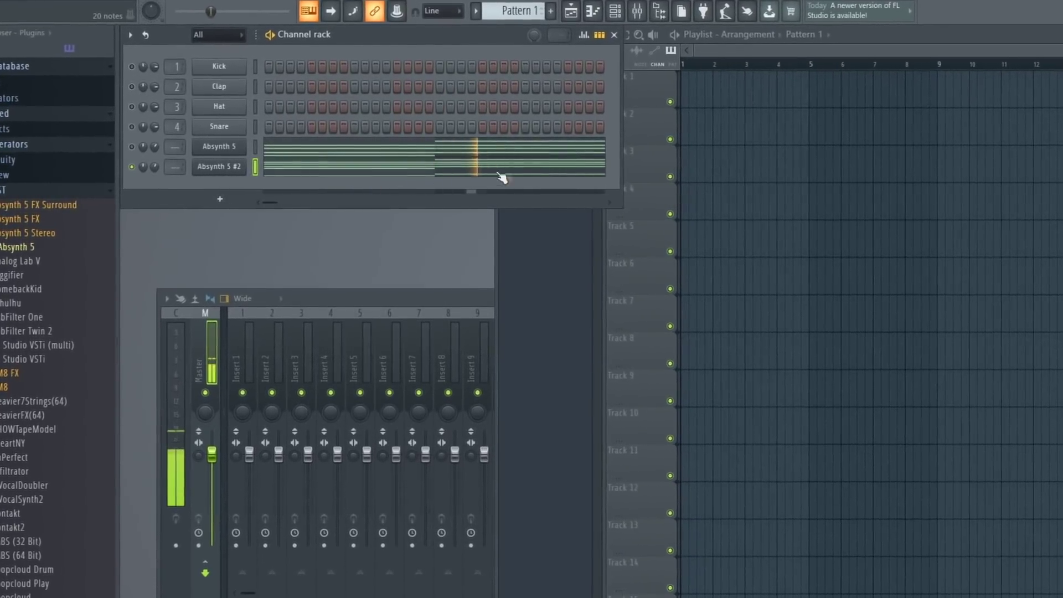
{"action": "left_click", "coordinate": [498, 169]}
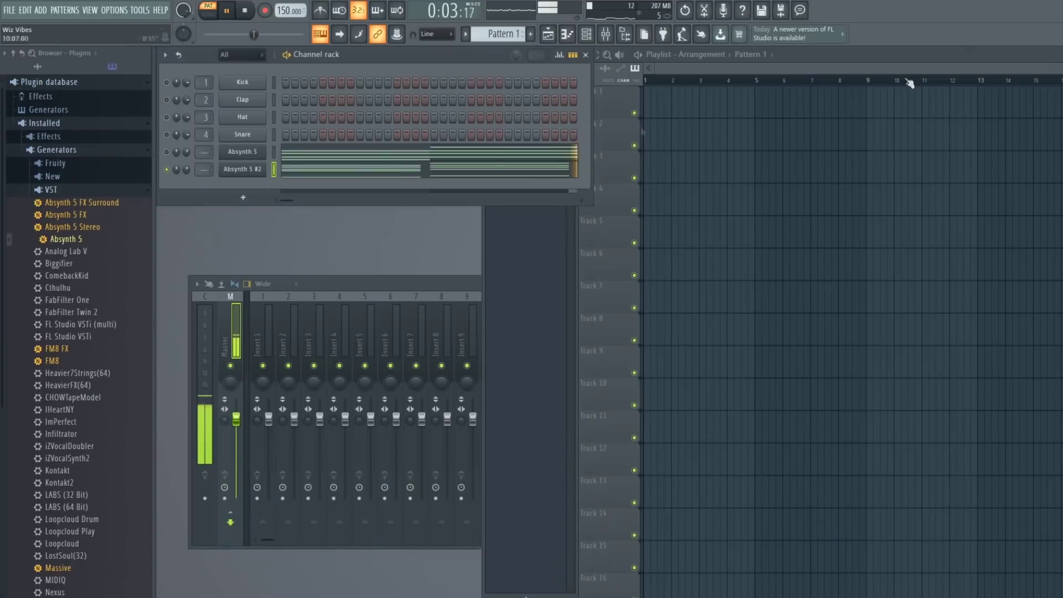
{"action": "left_click", "coordinate": [344, 158]}
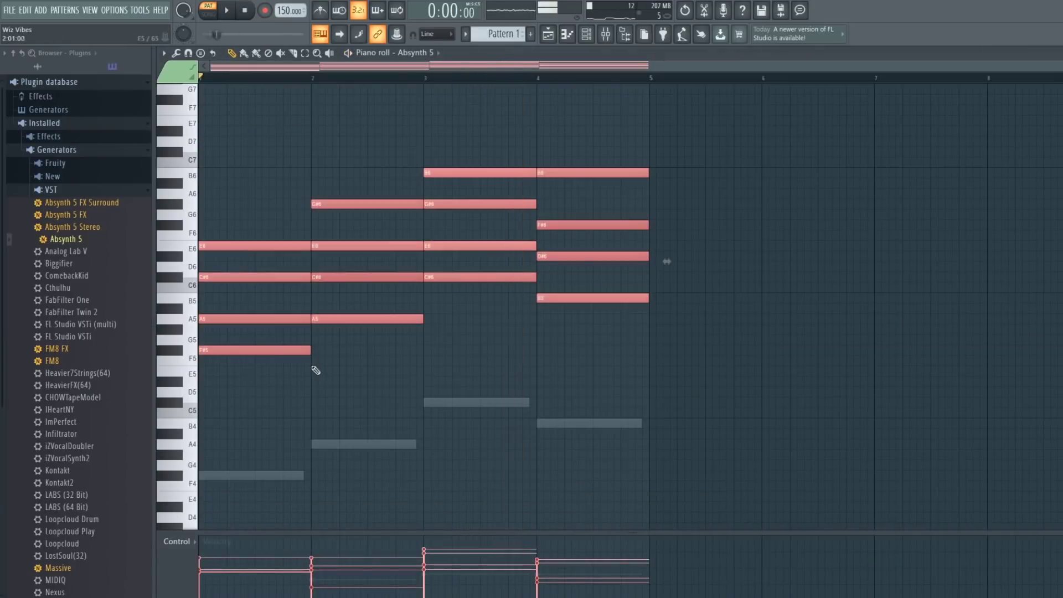
{"action": "left_click_drag", "start_coordinate": [311, 353], "coordinate": [303, 352]}
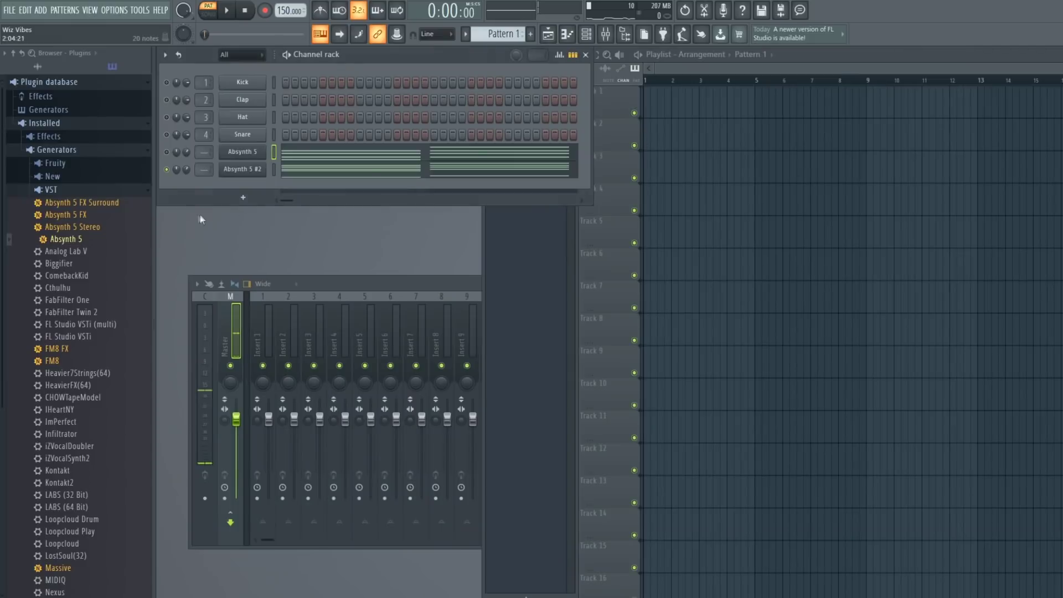
Unmute the Absynth 5 channel to hear both layers and place Pattern 1 at bar 1 on playlist Track 1.
{"action": "left_click", "coordinate": [166, 152]}
{"action": "key", "text": "space"}
{"action": "left_click", "coordinate": [731, 174]}
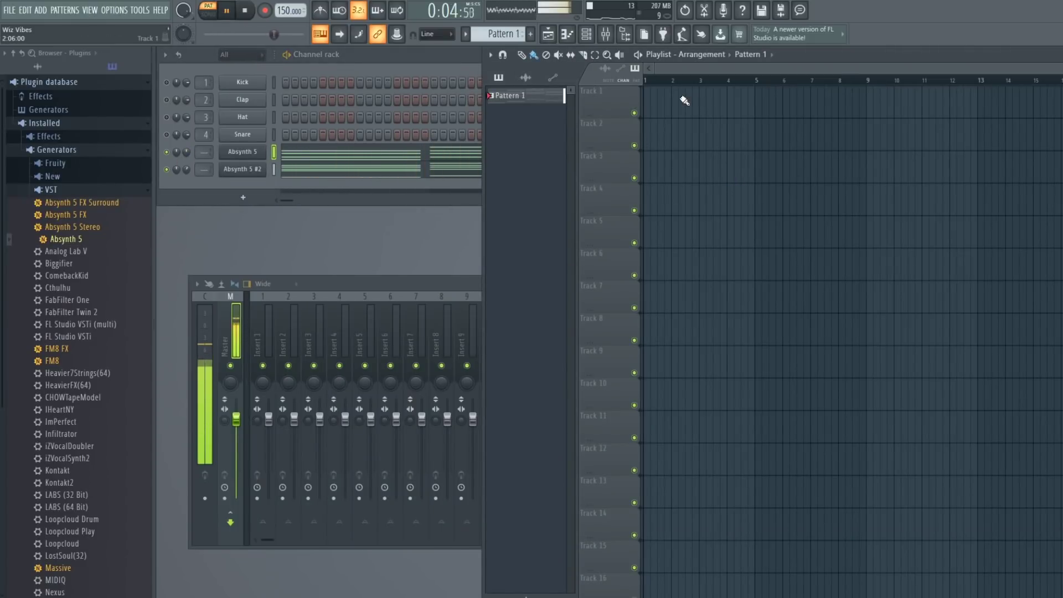
{"action": "key", "text": "space"}
{"action": "left_click_drag", "start_coordinate": [684, 98], "coordinate": [657, 99]}
Add Massive as a new channel in the channel rack and show its preset browser.
{"action": "left_click", "coordinate": [364, 54]}
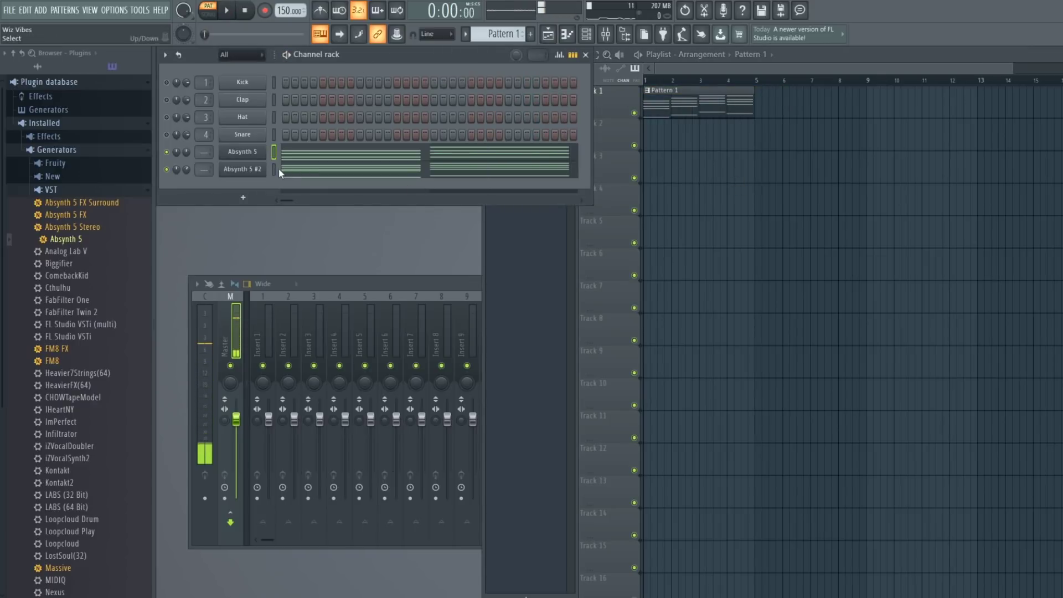
{"action": "left_click_drag", "start_coordinate": [61, 567], "coordinate": [244, 184]}
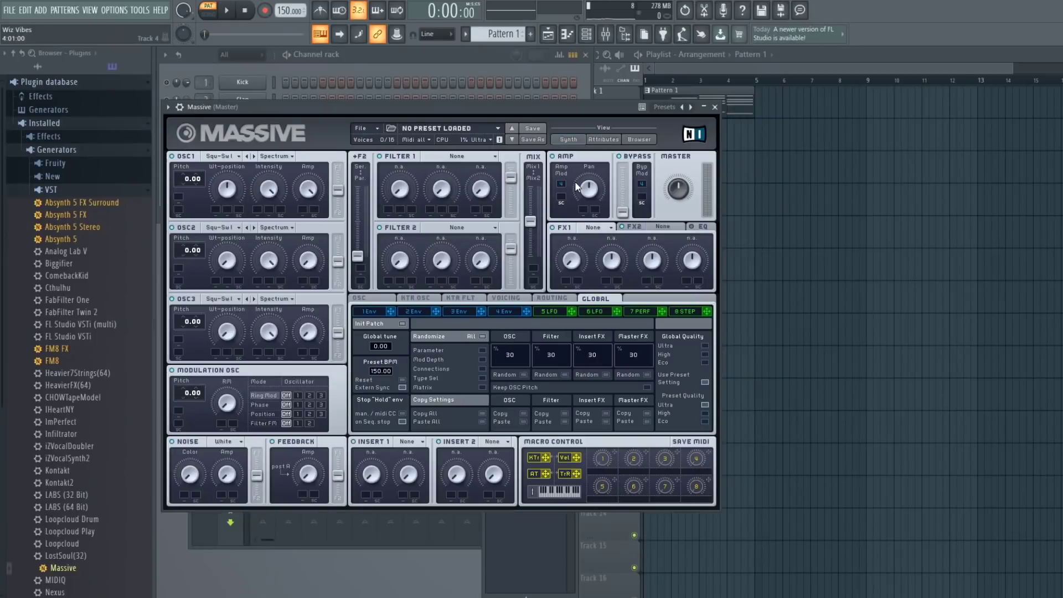
{"action": "left_click", "coordinate": [639, 140]}
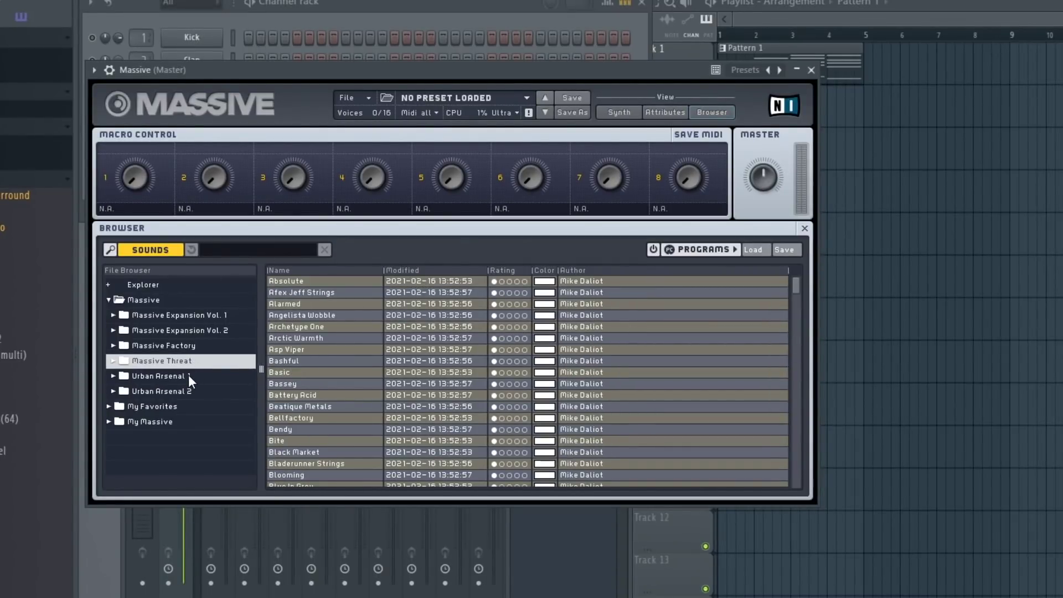
Audition the B-Low 2, B-Low and Boss Sub presets from the Urban Arsenal 1 folder in Massive.
{"action": "left_click", "coordinate": [159, 376]}
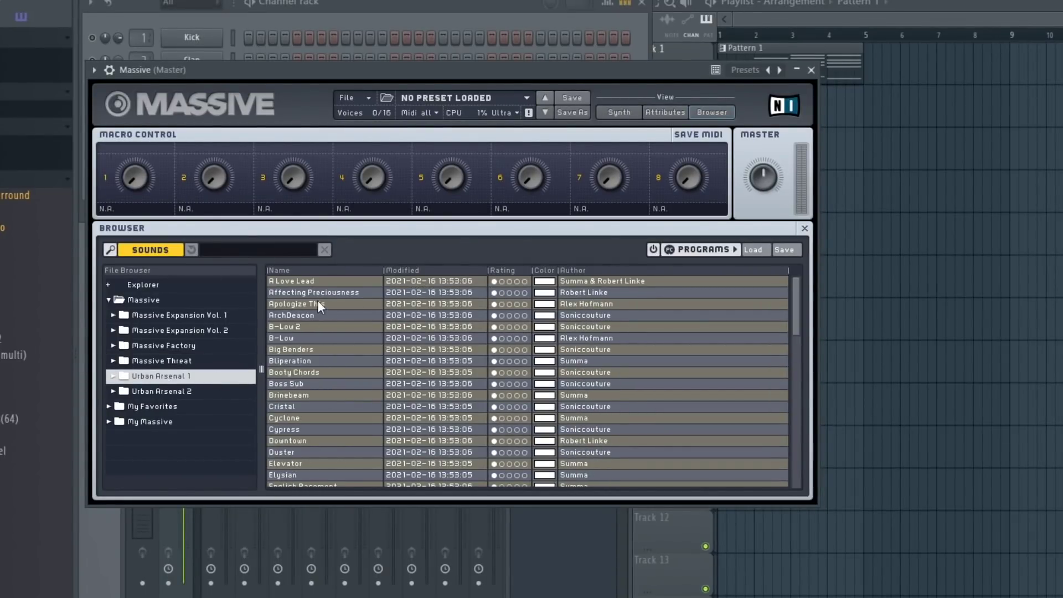
{"action": "left_click", "coordinate": [298, 327]}
{"action": "left_click", "coordinate": [382, 18]}
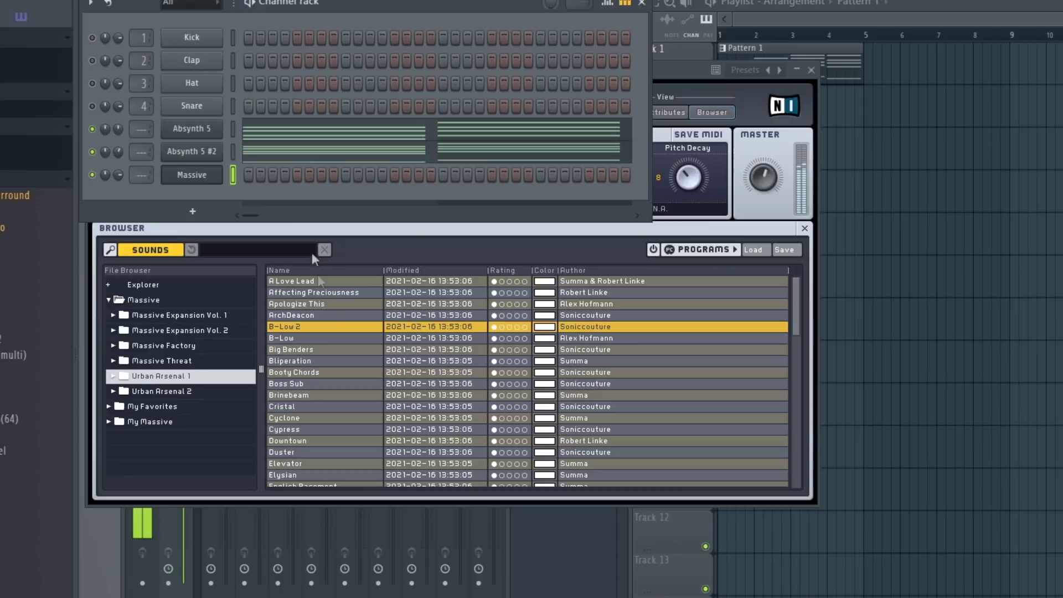
{"action": "left_click", "coordinate": [309, 338]}
{"action": "left_click", "coordinate": [338, 5]}
{"action": "left_click", "coordinate": [310, 374]}
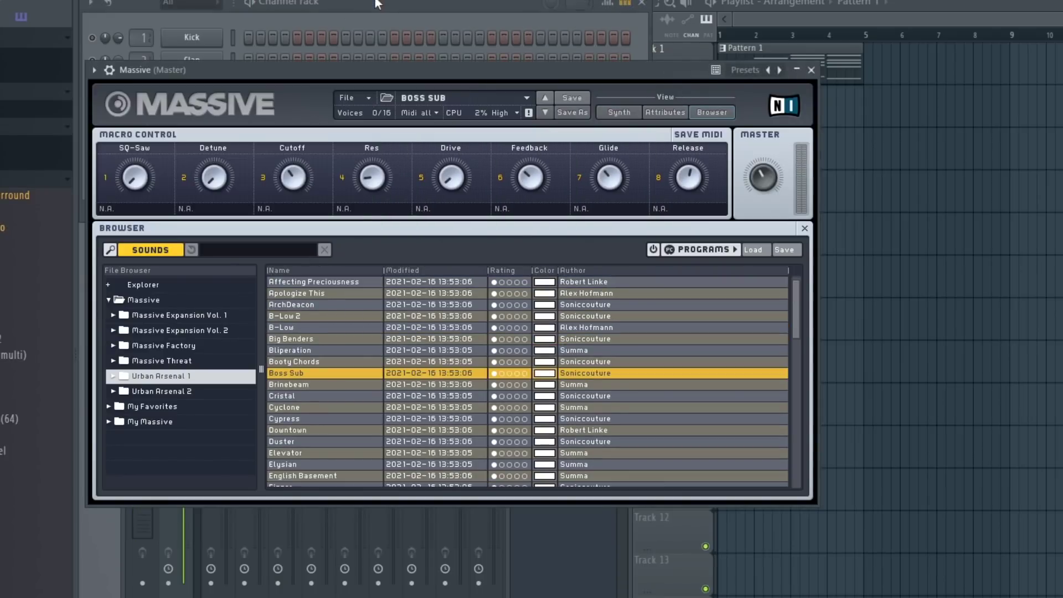
{"action": "left_click", "coordinate": [375, 3]}
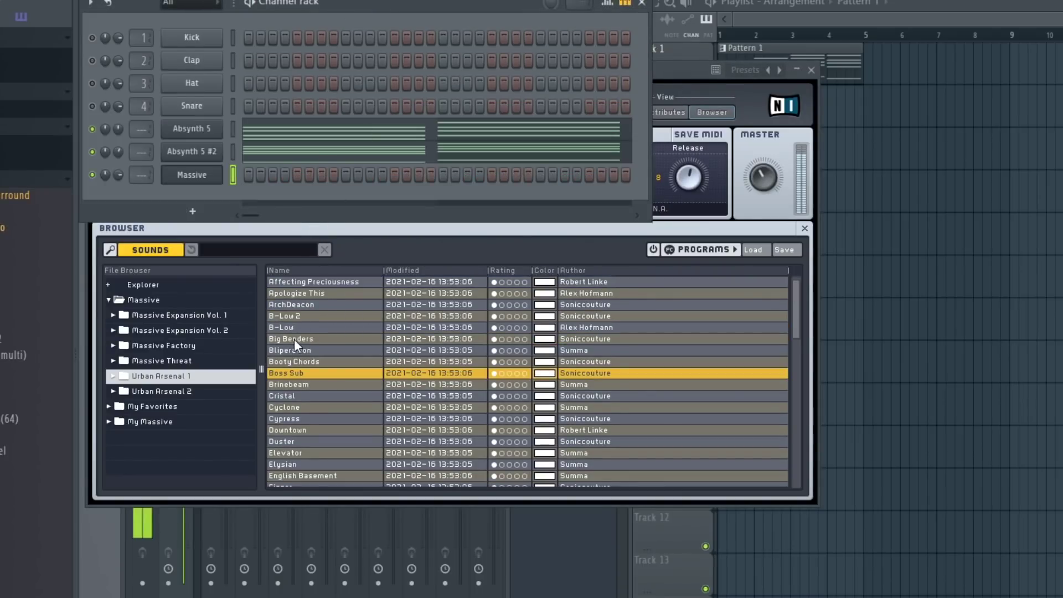
Load the B-Low 2 preset from Urban Arsenal 1 in Massive.
{"action": "left_click", "coordinate": [314, 337]}
{"action": "left_click", "coordinate": [306, 323]}
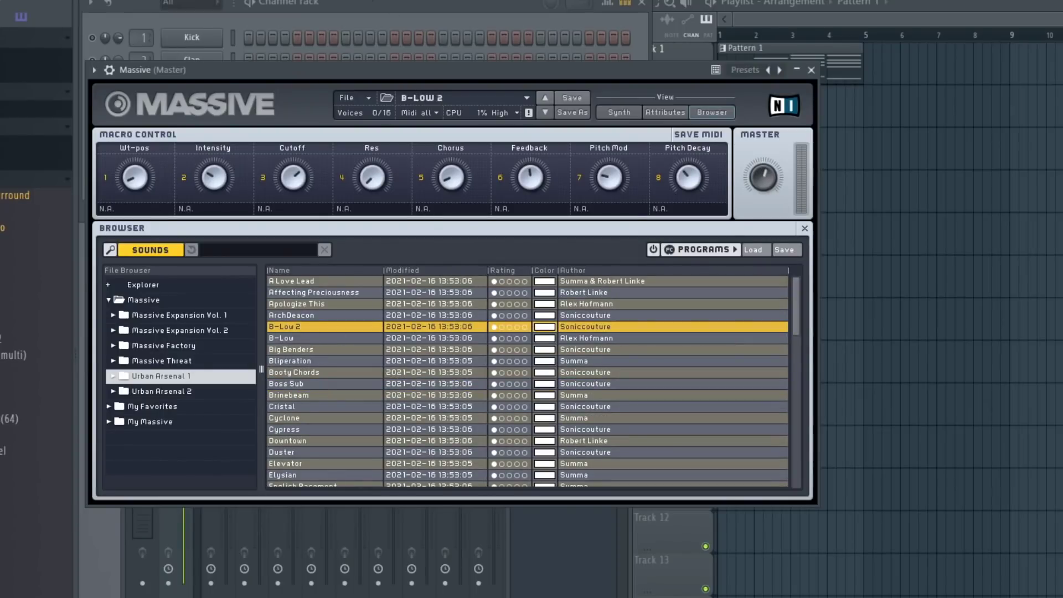
Copy the lowest note of each Absynth 5 #2 chord into the Massive channel of a new Pattern 2, one octave lower.
{"action": "left_click", "coordinate": [373, 7]}
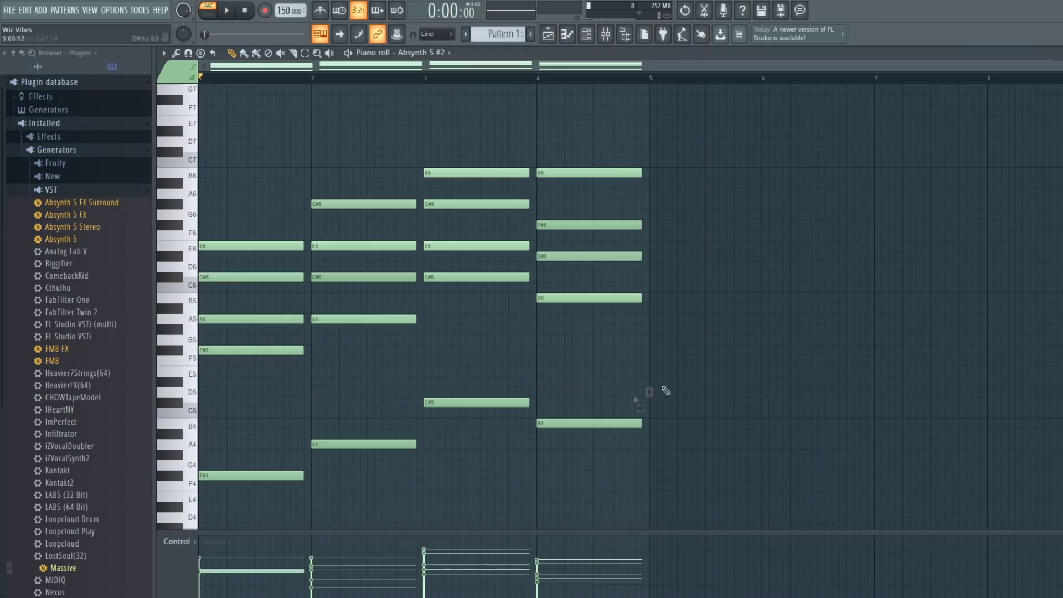
{"action": "left_click_drag", "start_coordinate": [666, 389], "coordinate": [365, 440]}
{"action": "key", "text": "Escape"}
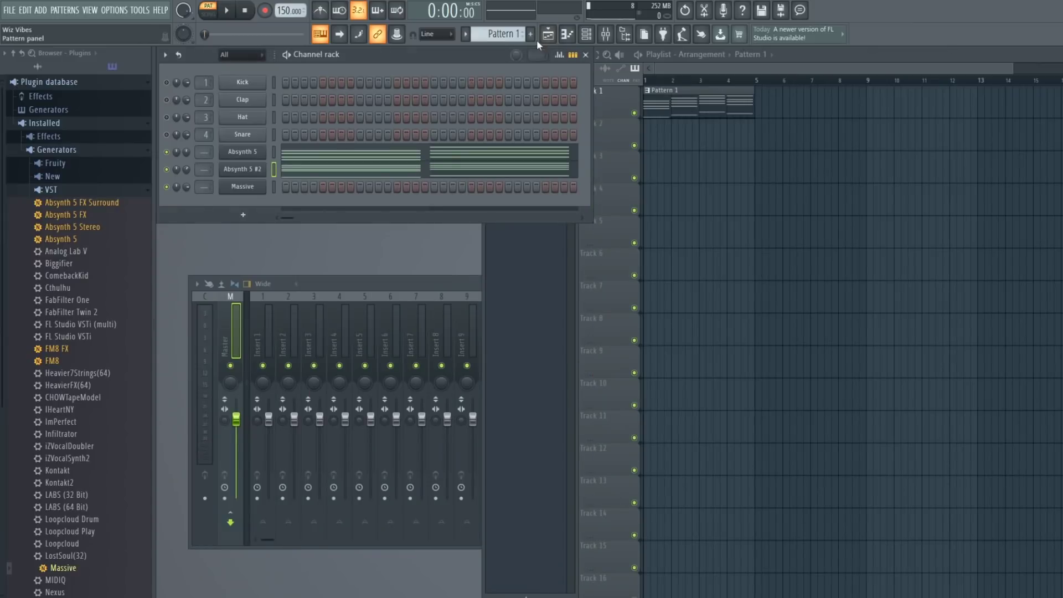
{"action": "left_click", "coordinate": [531, 34]}
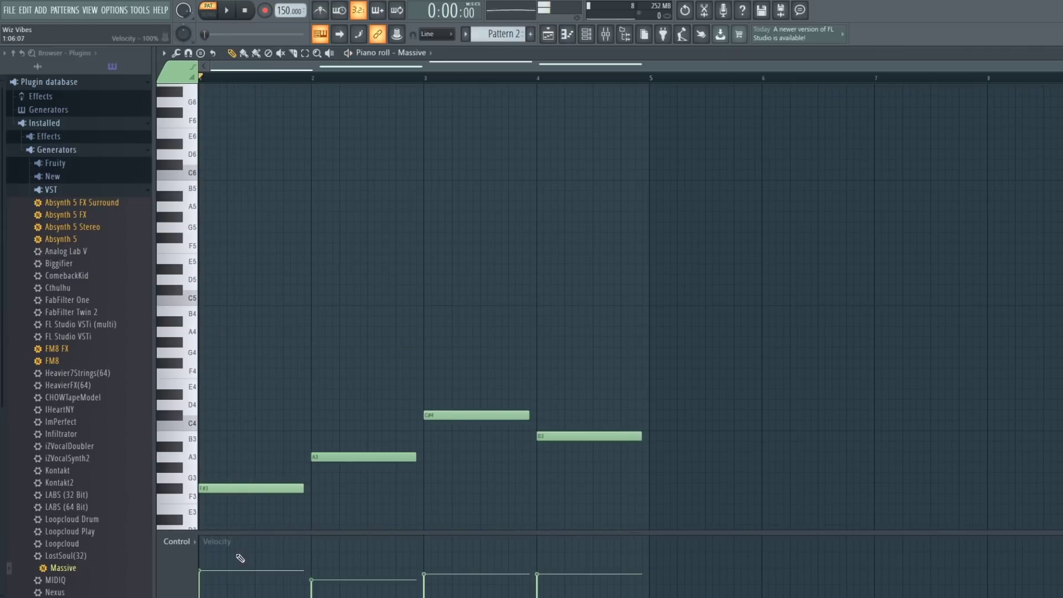
Even out the velocities of the four Massive bass notes and play back the Pattern 2 bassline.
{"action": "key", "text": "space"}
{"action": "scroll", "coordinate": [628, 421], "scroll_direction": "down", "scroll_amount": 3}
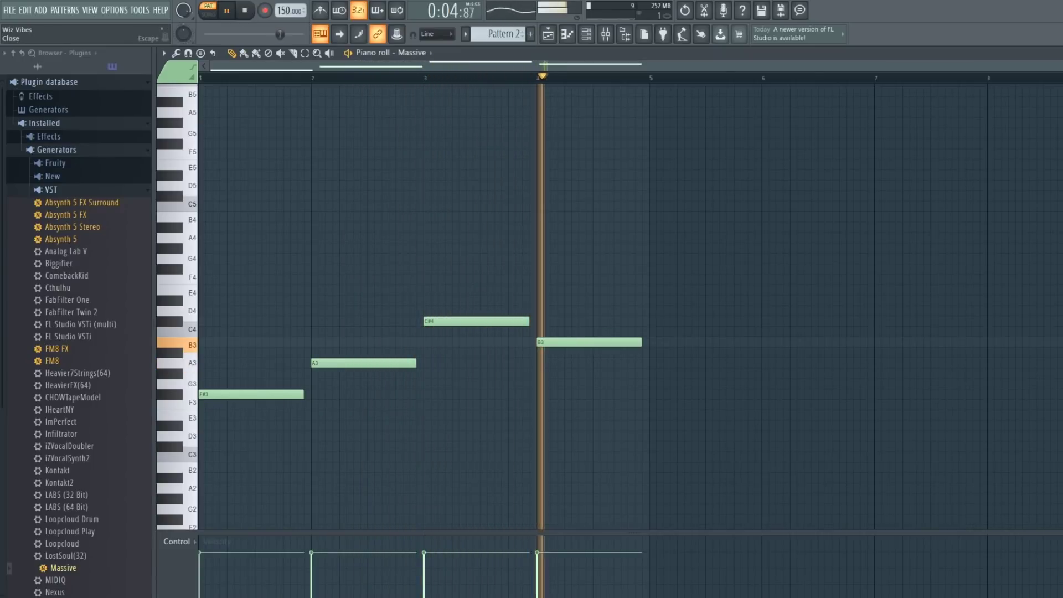
{"action": "key", "text": "Escape"}
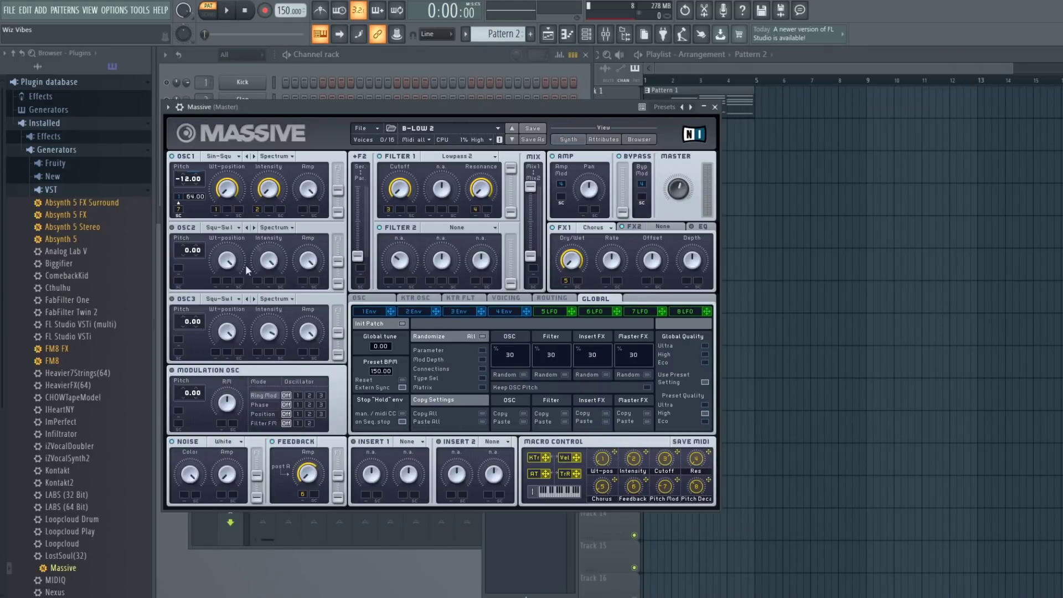
Set Massive's Insert 1 effect to Hardclipper and its FX1 effect to Tele Tube.
{"action": "left_click", "coordinate": [409, 441]}
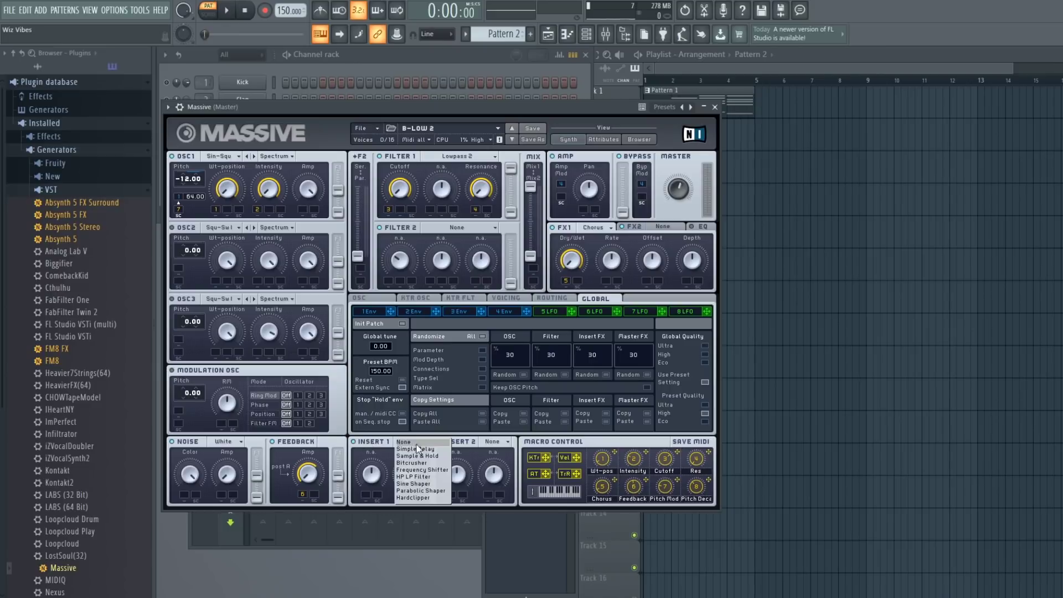
{"action": "left_click", "coordinate": [414, 497]}
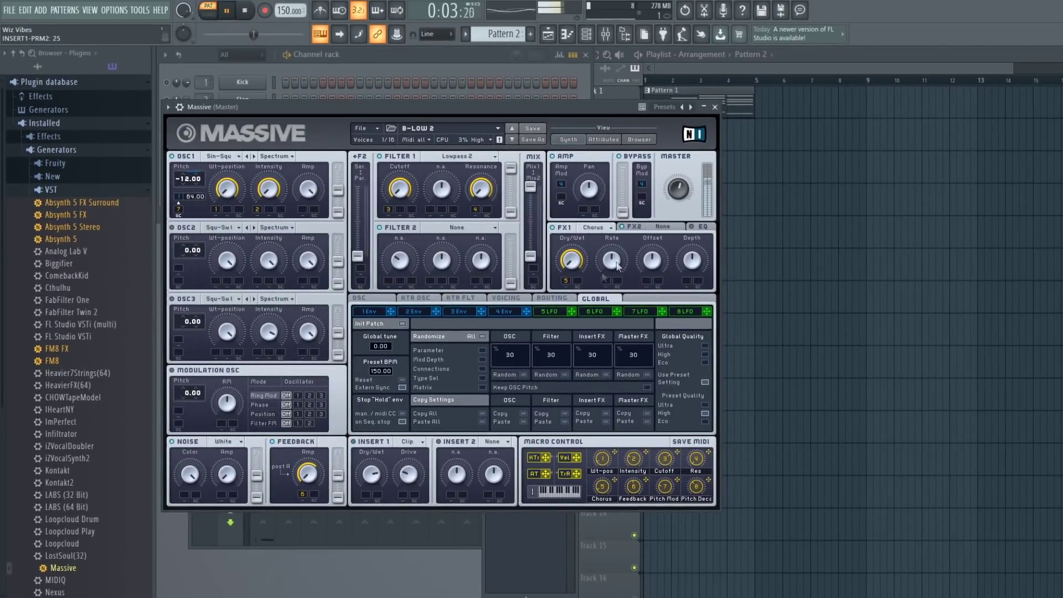
{"action": "left_click", "coordinate": [636, 227]}
{"action": "left_click", "coordinate": [666, 227]}
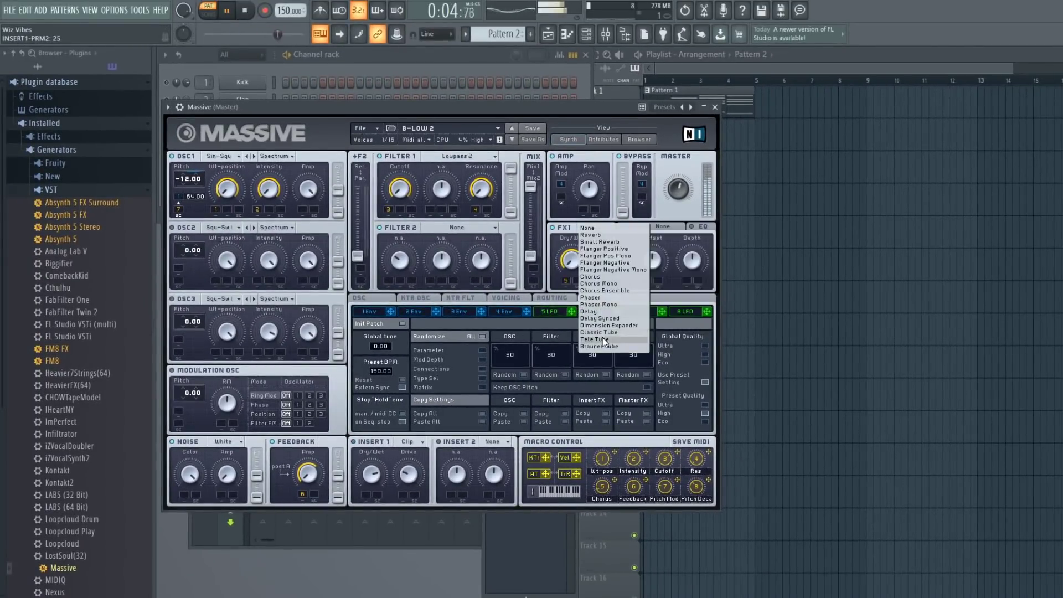
{"action": "left_click", "coordinate": [602, 339]}
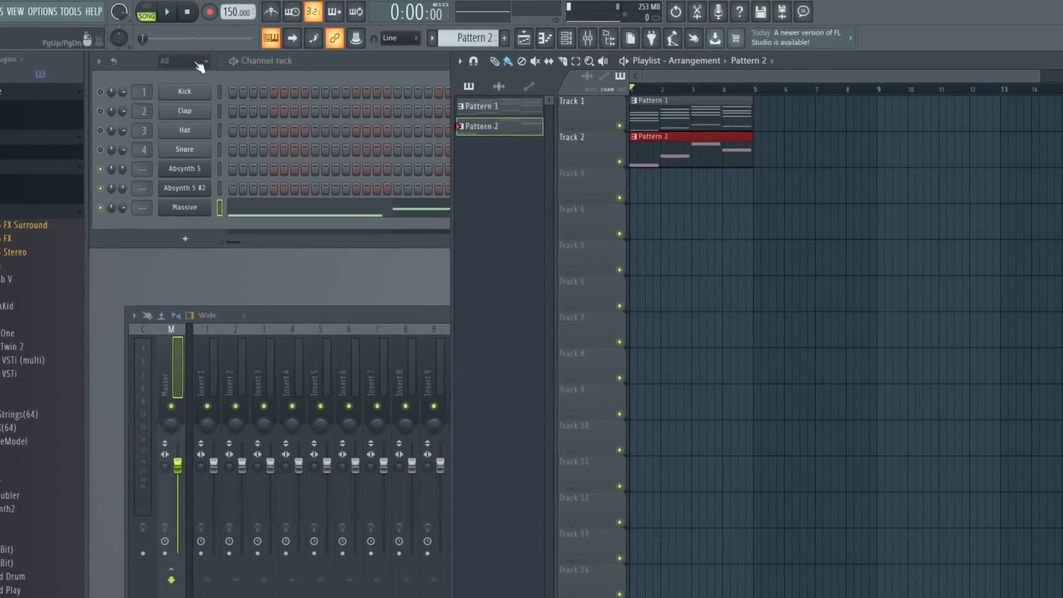
Place Pattern 2 at bar 1 on playlist Track 2 and play it together with Pattern 1.
{"action": "left_click", "coordinate": [226, 10]}
{"action": "right_click", "coordinate": [761, 239]}
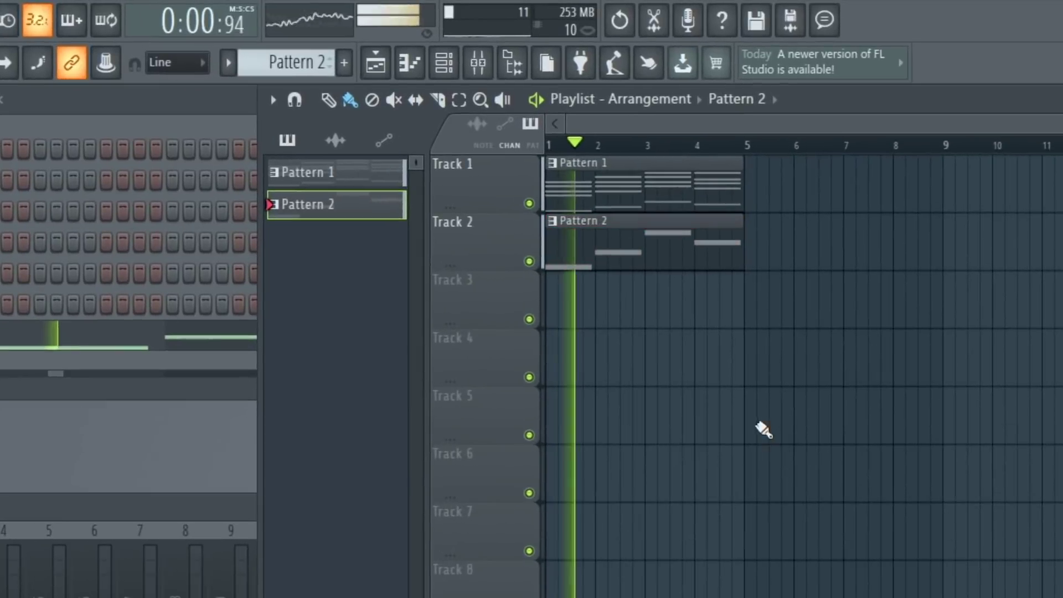
Route Massive to mixer track 5 and load Soundgoodizer in mode C in its first effect slot.
{"action": "key", "text": "F6"}
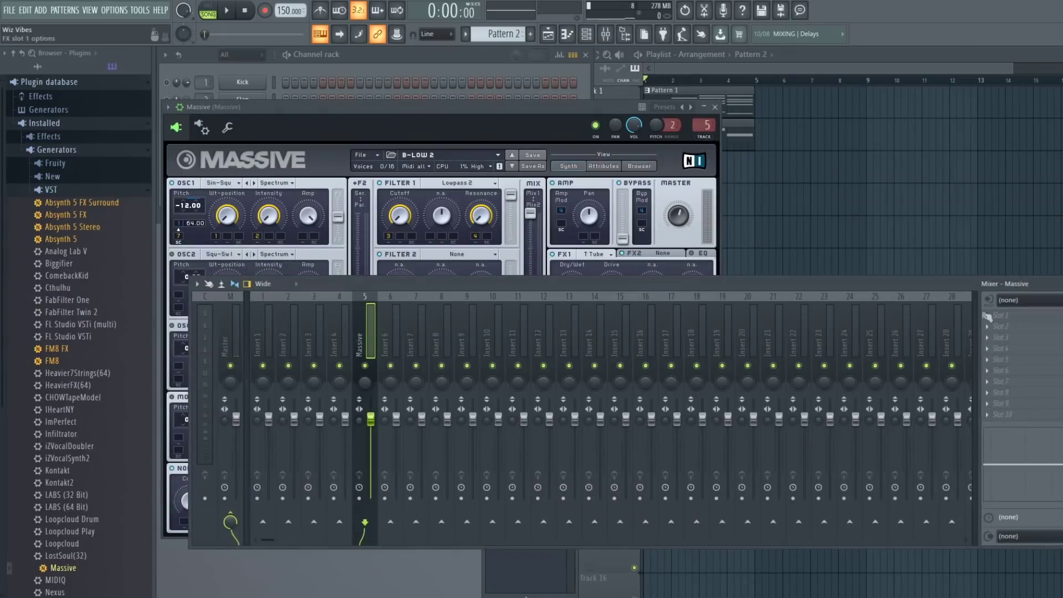
{"action": "left_click", "coordinate": [987, 316]}
{"action": "left_click", "coordinate": [816, 360]}
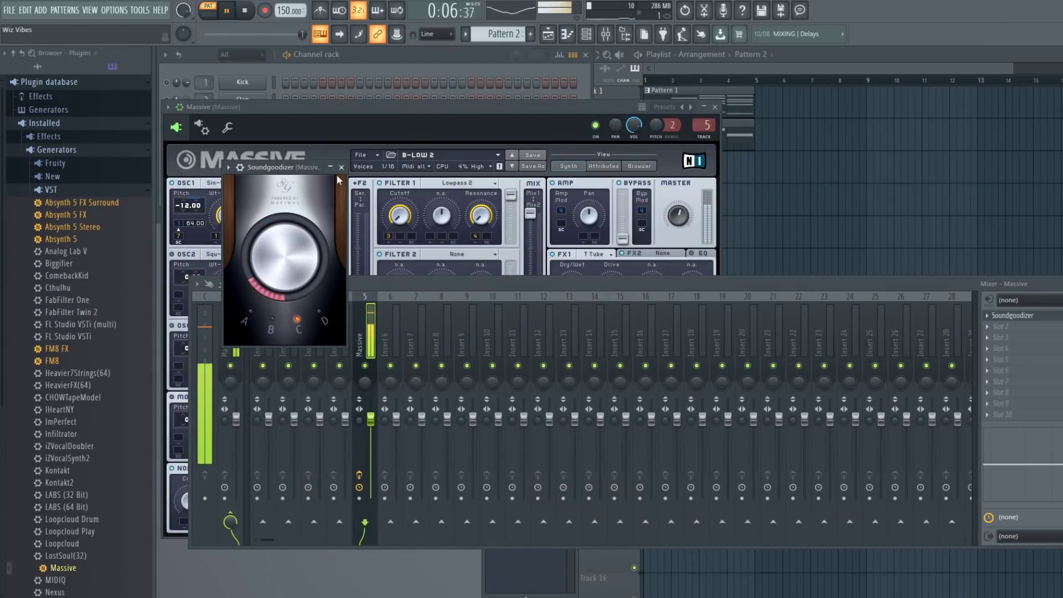
{"action": "left_click", "coordinate": [341, 166]}
Repeat Pattern 1 and Pattern 2 at bar 5, and slightly lower Massive's Soundgoodizer amount during song playback.
{"action": "left_click", "coordinate": [715, 107]}
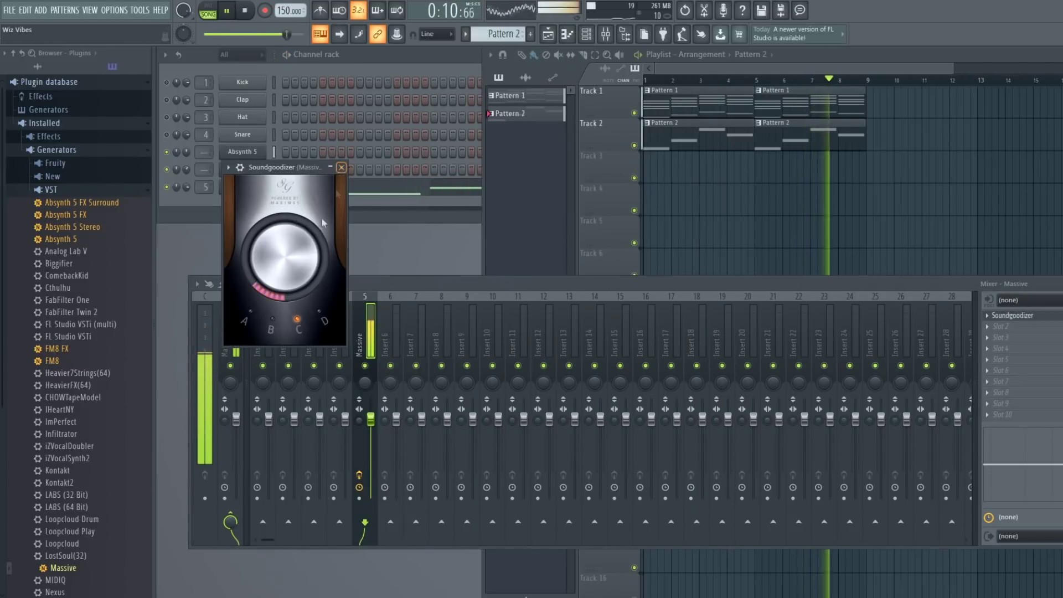
{"action": "left_click", "coordinate": [341, 167]}
{"action": "key", "text": "space"}
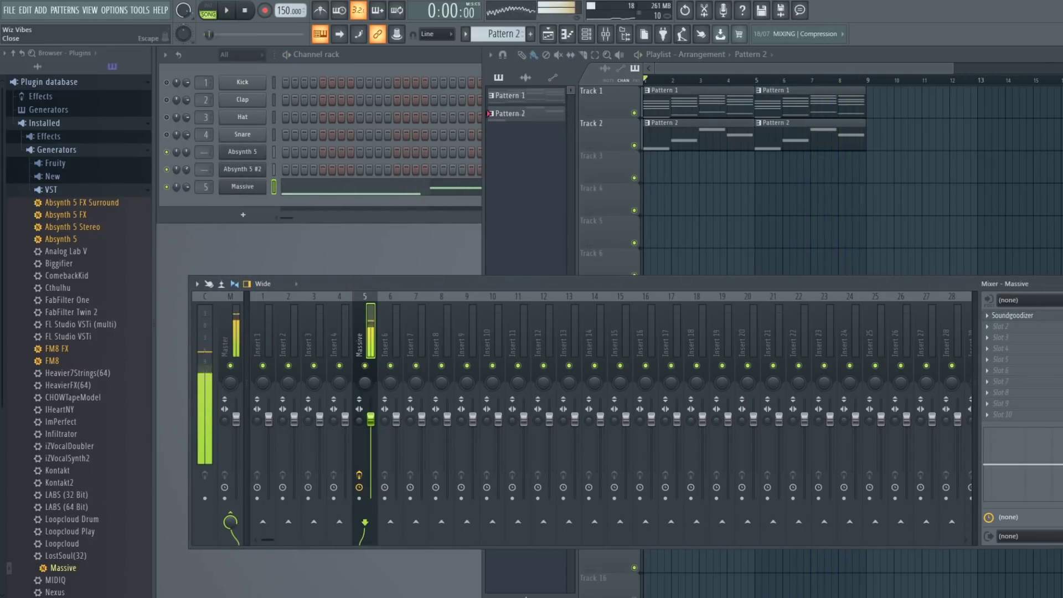
{"action": "left_click", "coordinate": [1058, 283]}
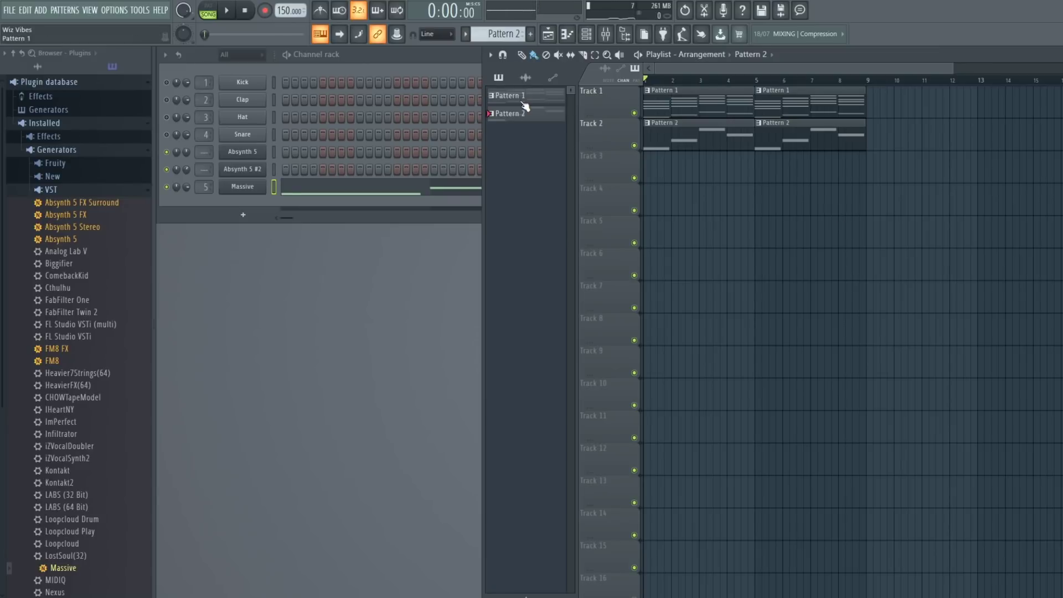
Create Pattern 3 with Kick 1 on steps 1 and 7, and Cymatics Big Clap 6 and Big Clap 14 layered on step 9.
{"action": "left_click", "coordinate": [530, 34]}
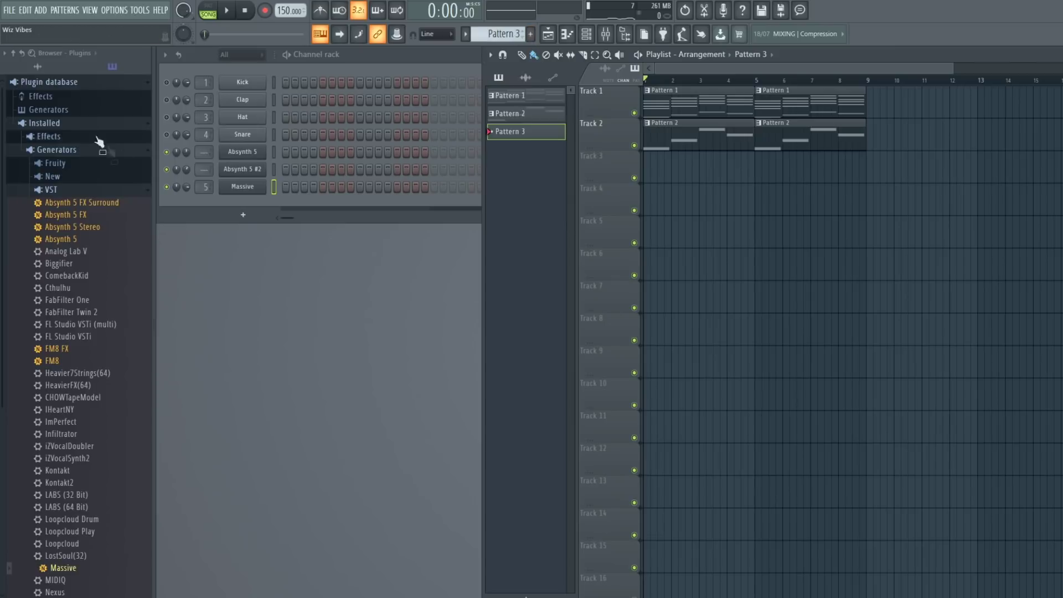
{"action": "left_click", "coordinate": [58, 68]}
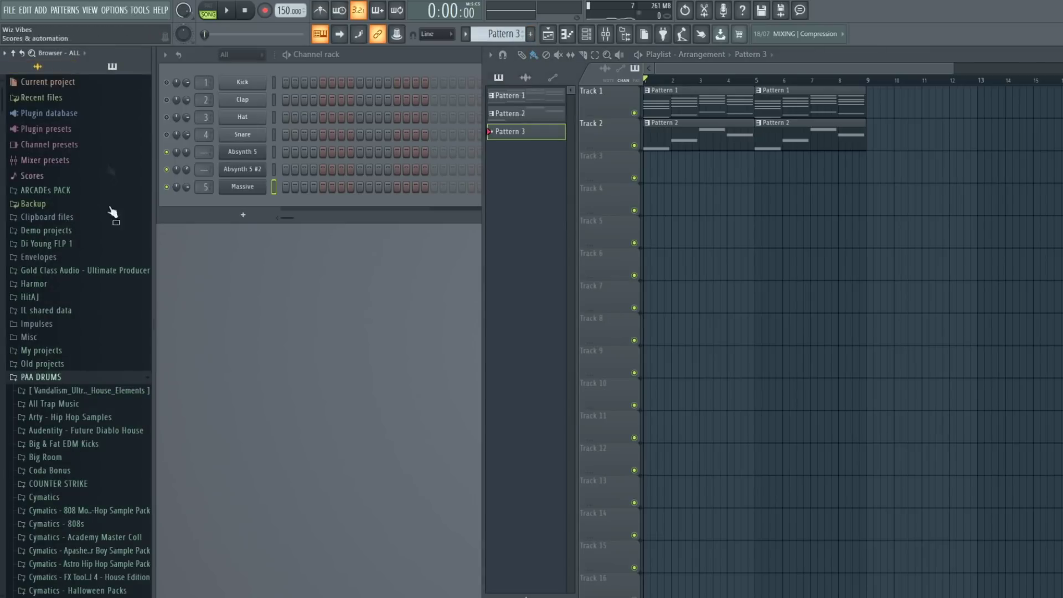
{"action": "scroll", "coordinate": [113, 375], "scroll_direction": "down", "scroll_amount": 5}
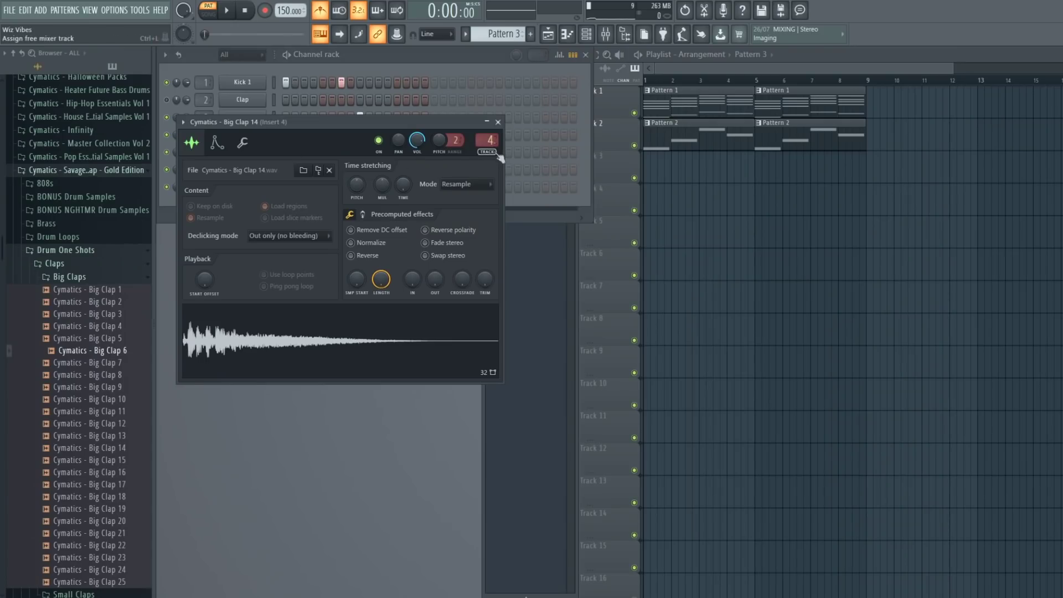
{"action": "left_click", "coordinate": [497, 123]}
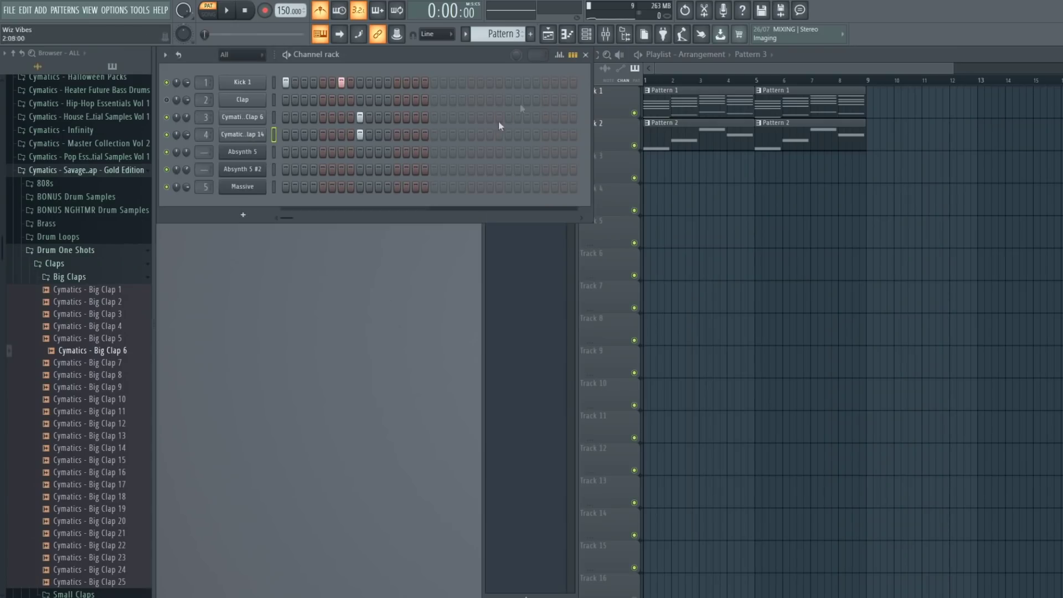
Add Fruity Reeverb with a 0.9 sec decay to Insert 4, and add a kick on step 21 and both claps on step 25.
{"action": "left_click", "coordinate": [612, 38]}
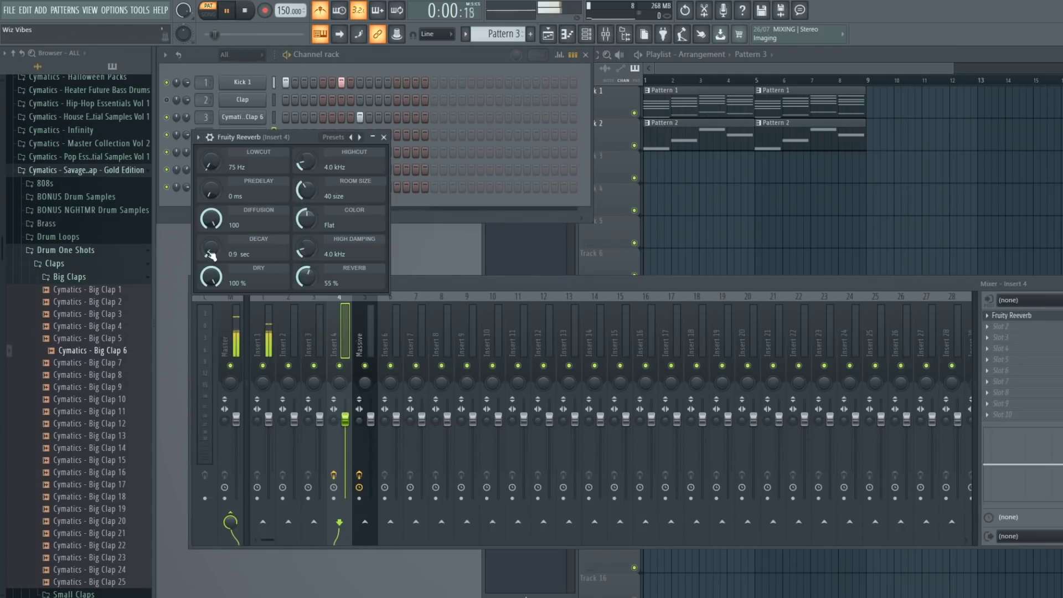
{"action": "left_click", "coordinate": [383, 136]}
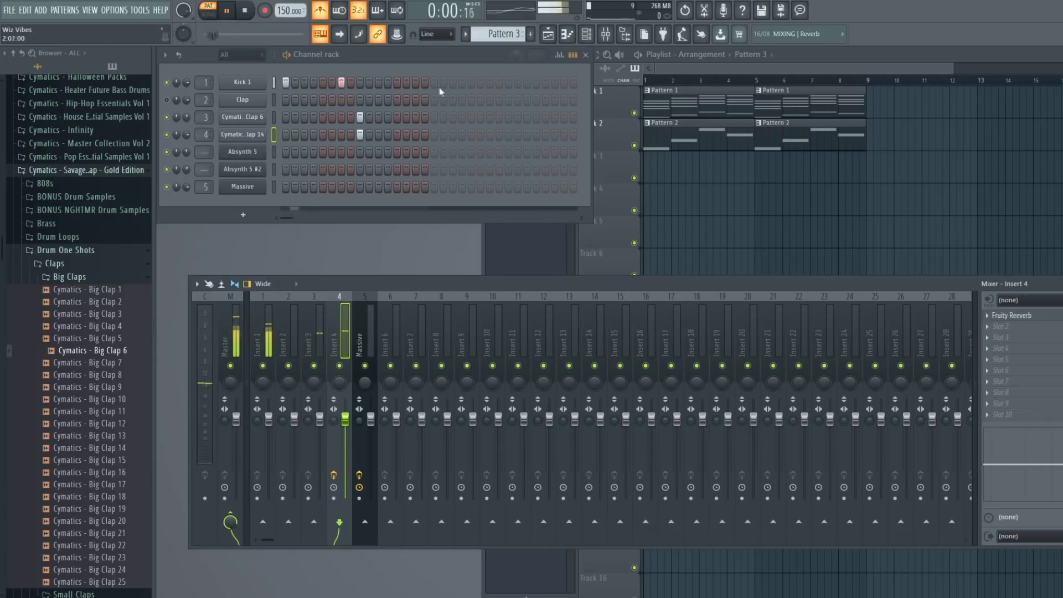
{"action": "left_click", "coordinate": [471, 82]}
Add Fruity Parametric EQ 2 to the second slot of Insert 4 and adjust one of its bands.
{"action": "left_click", "coordinate": [1000, 326]}
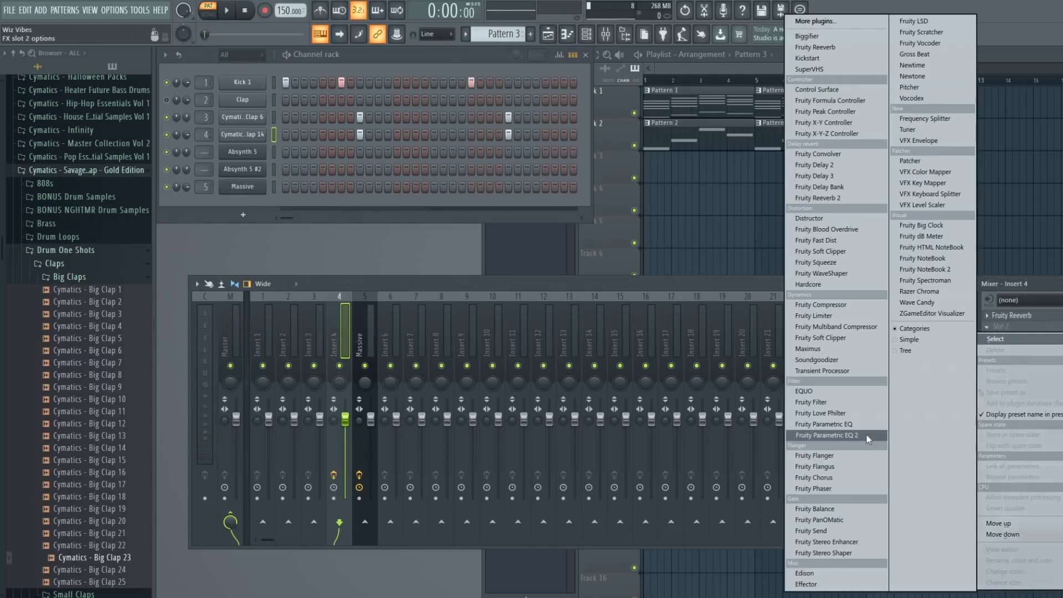
{"action": "left_click", "coordinate": [836, 437]}
{"action": "left_click_drag", "start_coordinate": [454, 250], "coordinate": [419, 222]}
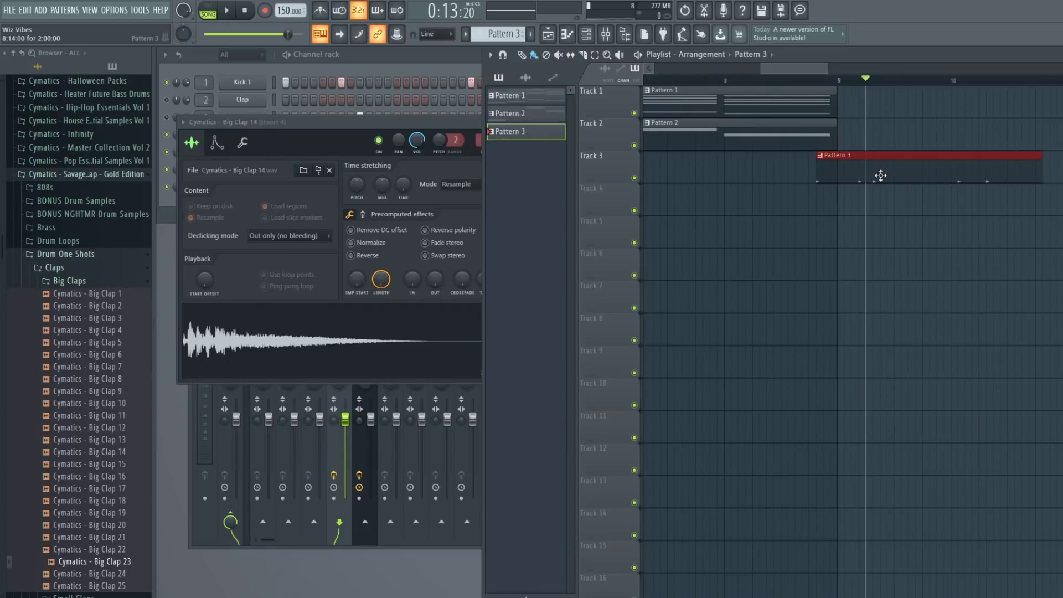
Place Pattern 3 on Track 3 after the existing clips, trim it to a single clap hit, and select its time range for playback.
{"action": "left_click_drag", "start_coordinate": [802, 178], "coordinate": [858, 186]}
{"action": "left_click_drag", "start_coordinate": [1019, 199], "coordinate": [921, 199]}
{"action": "key", "text": "space"}
{"action": "key", "text": "space"}
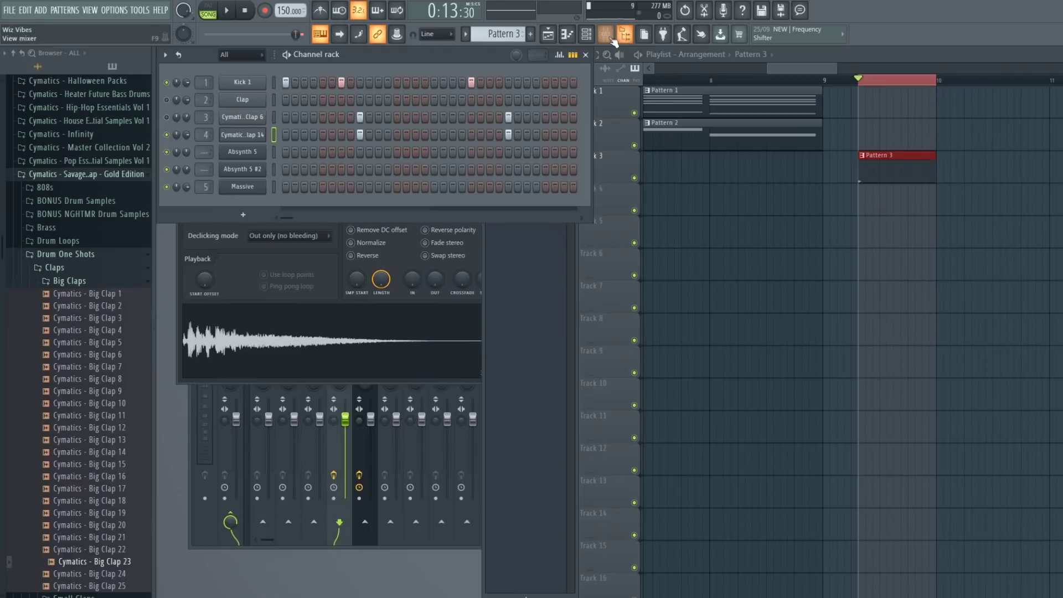
Open Edison on the master mixer track and arm it to record on play.
{"action": "left_click", "coordinate": [550, 39]}
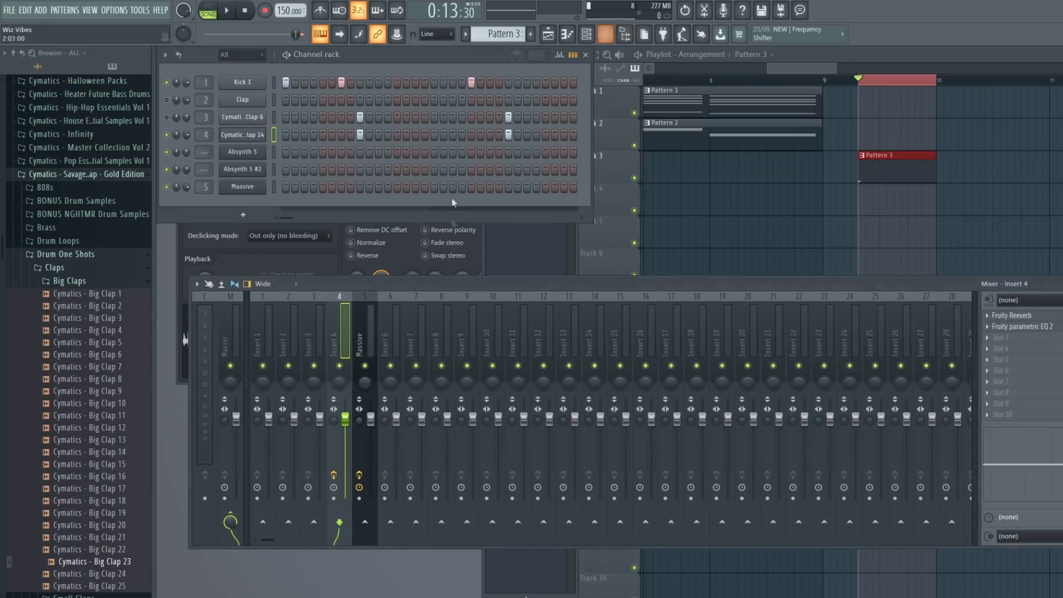
{"action": "left_click", "coordinate": [704, 14]}
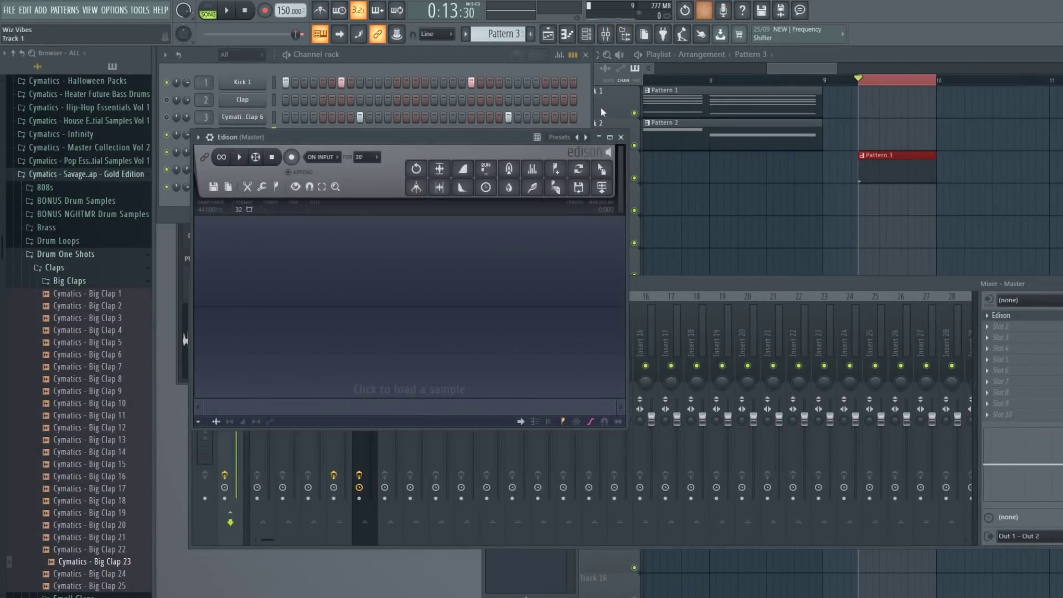
{"action": "left_click", "coordinate": [335, 162]}
{"action": "left_click", "coordinate": [324, 176]}
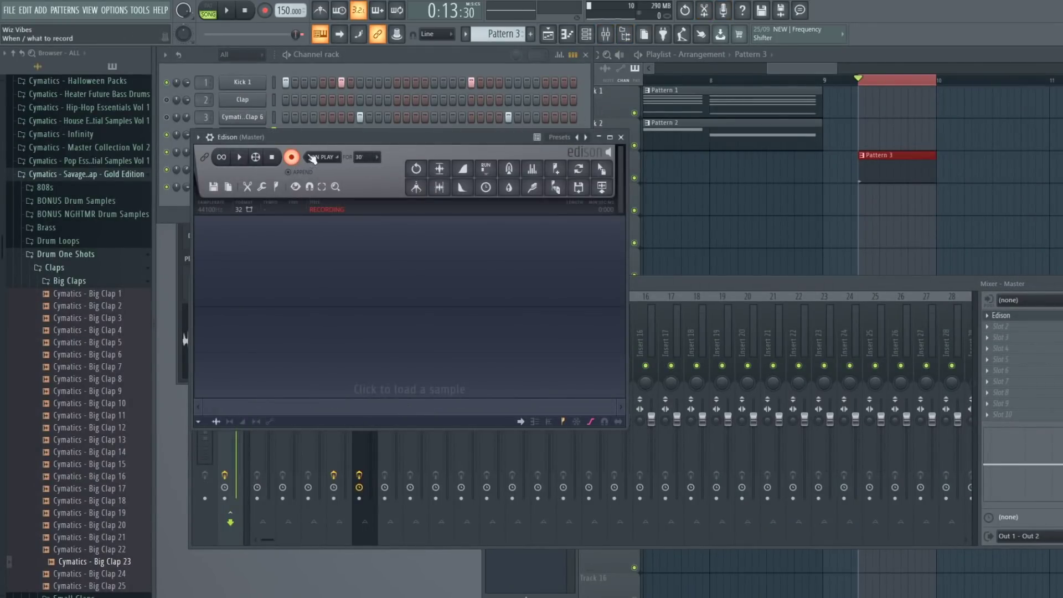
Record the isolated clap with its reverb tail into Edison and delete the repeated hit at the end.
{"action": "left_click", "coordinate": [227, 11]}
{"action": "left_click", "coordinate": [245, 10]}
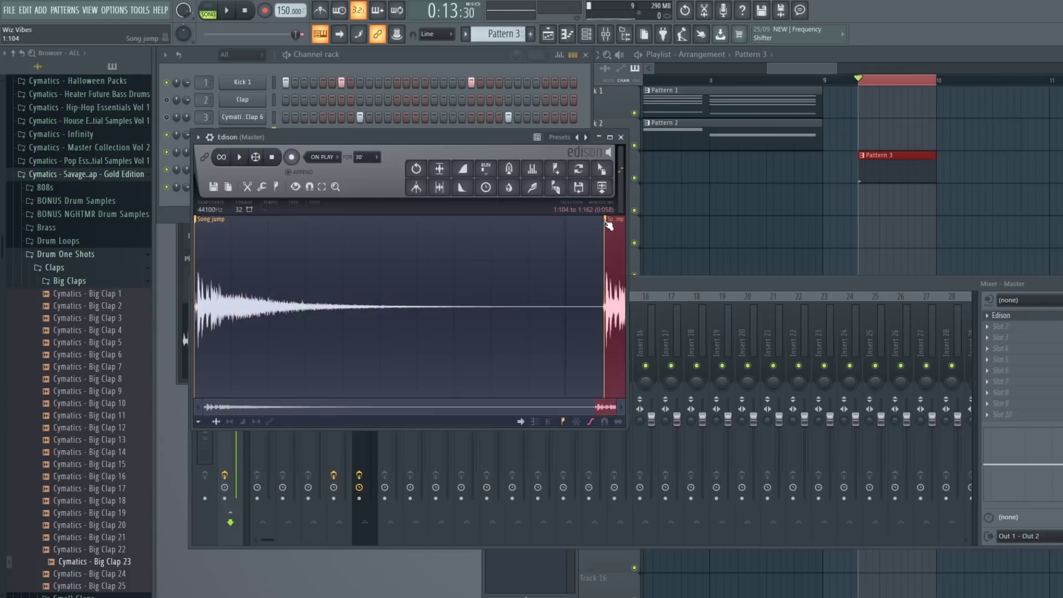
{"action": "key", "text": "Delete"}
Send the recorded clap from Edison to playlist Track 4 and reverse the sample.
{"action": "left_click_drag", "start_coordinate": [602, 169], "coordinate": [826, 197]}
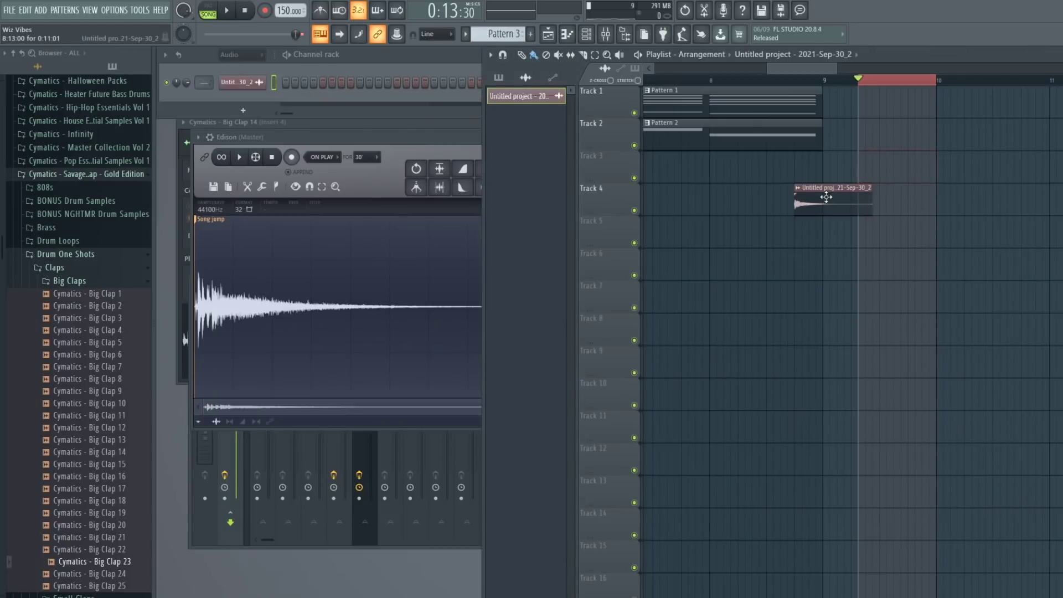
{"action": "double_click", "coordinate": [826, 197]}
{"action": "left_click", "coordinate": [360, 261]}
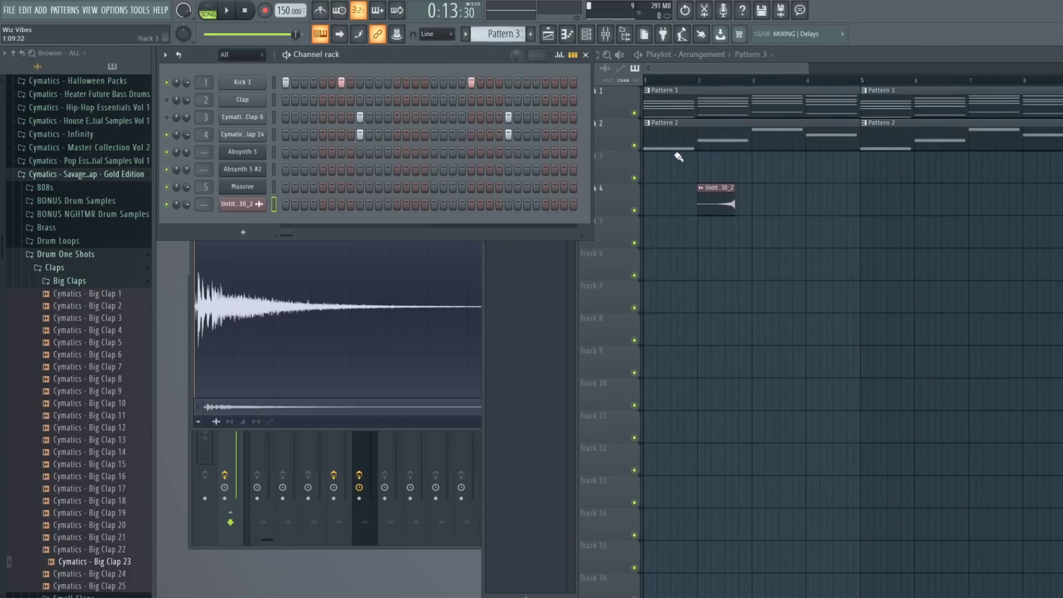
Place Pattern 3 on Track 3 and the reversed clap on Track 4 at bar 1, and play them with Tracks 1 and 2 muted.
{"action": "left_click", "coordinate": [684, 164]}
{"action": "left_click_drag", "start_coordinate": [684, 164], "coordinate": [648, 164]}
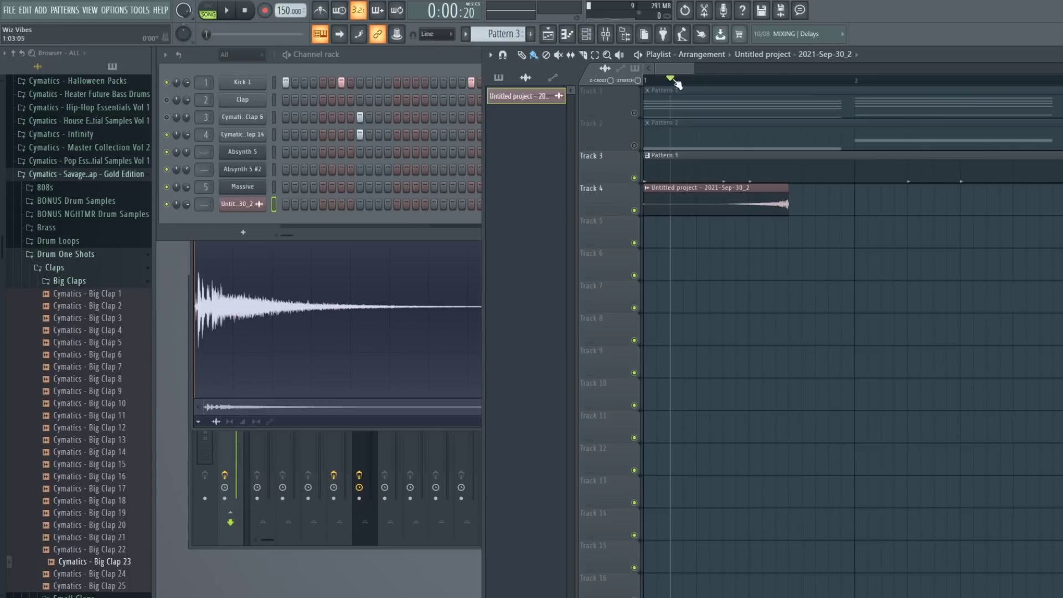
{"action": "key", "text": "space"}
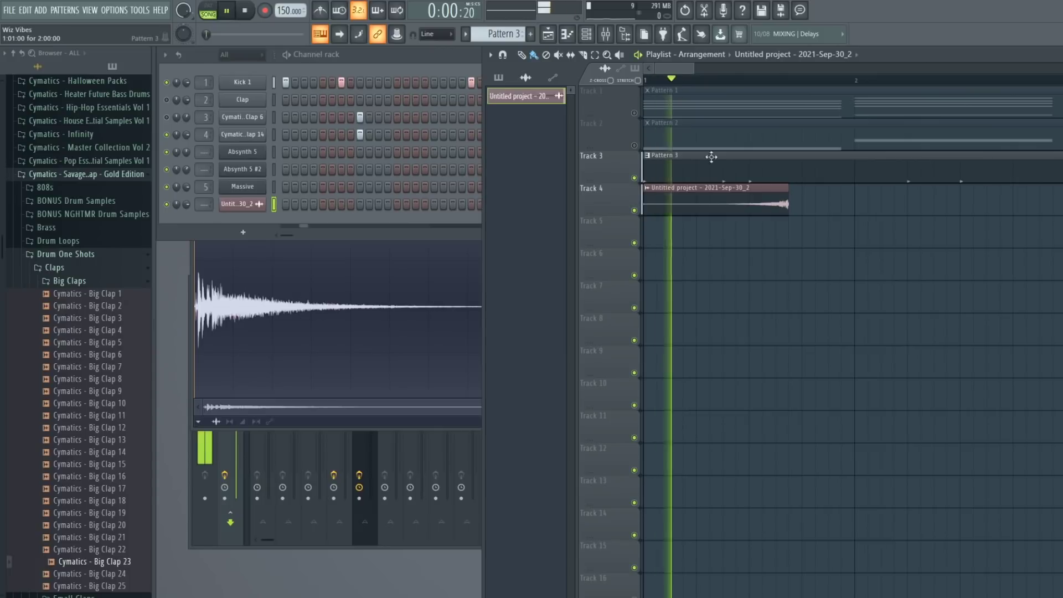
Trim the reversed clap on Track 4 to start at 1:09:00 and copy it to 2:09:00.
{"action": "left_click_drag", "start_coordinate": [749, 205], "coordinate": [803, 206]}
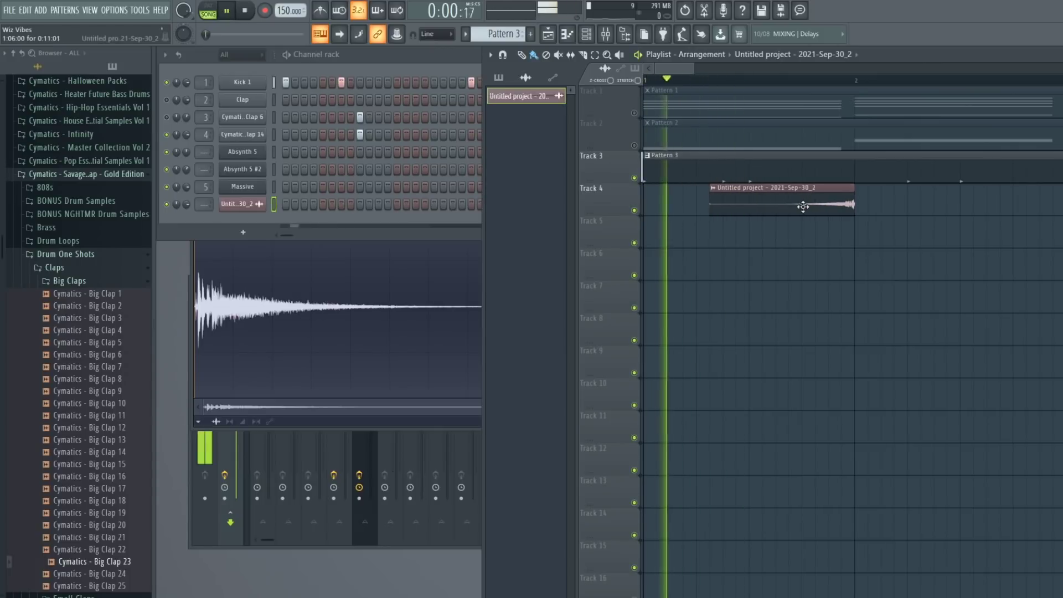
{"action": "key", "text": "space"}
{"action": "left_click_drag", "start_coordinate": [710, 206], "coordinate": [764, 205]}
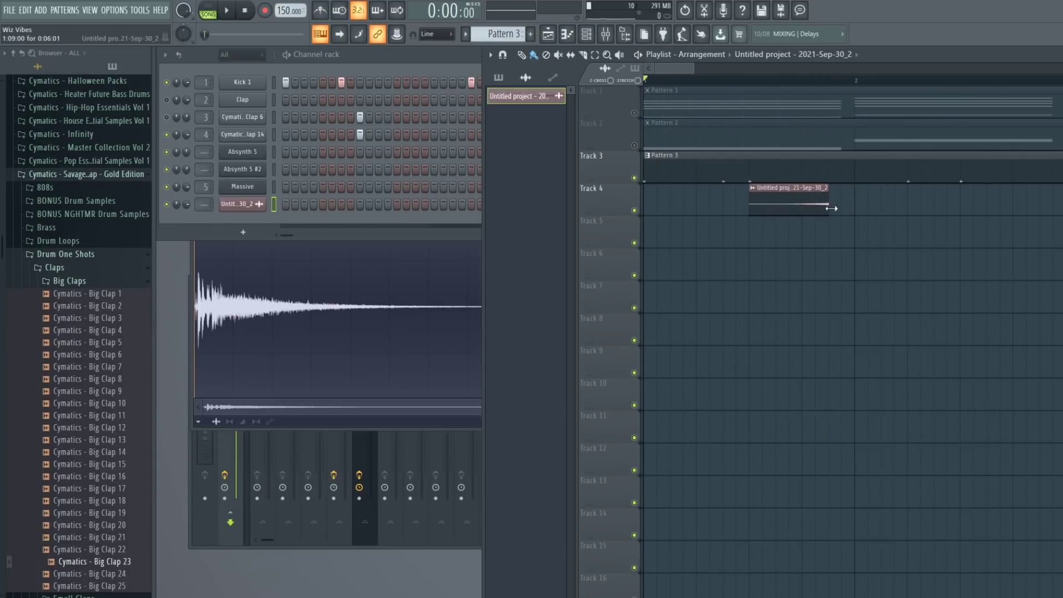
{"action": "left_click_drag", "start_coordinate": [801, 202], "coordinate": [996, 201]}
{"action": "key", "text": "space"}
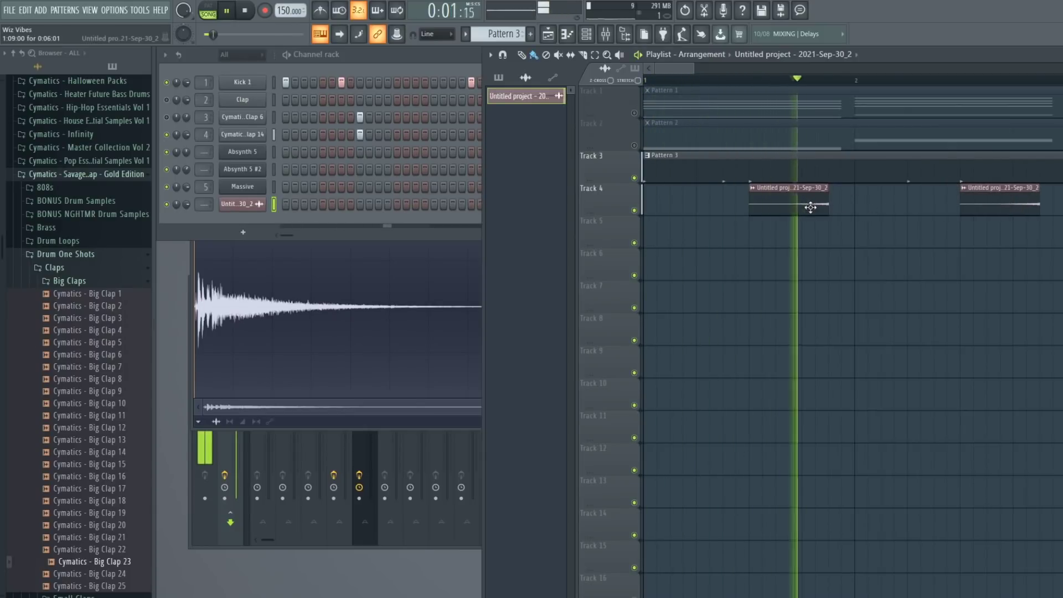
Lengthen both reversed clap clips on Track 4 to 0:07:01 and open the sample's channel settings.
{"action": "left_click_drag", "start_coordinate": [828, 208], "coordinate": [856, 211]}
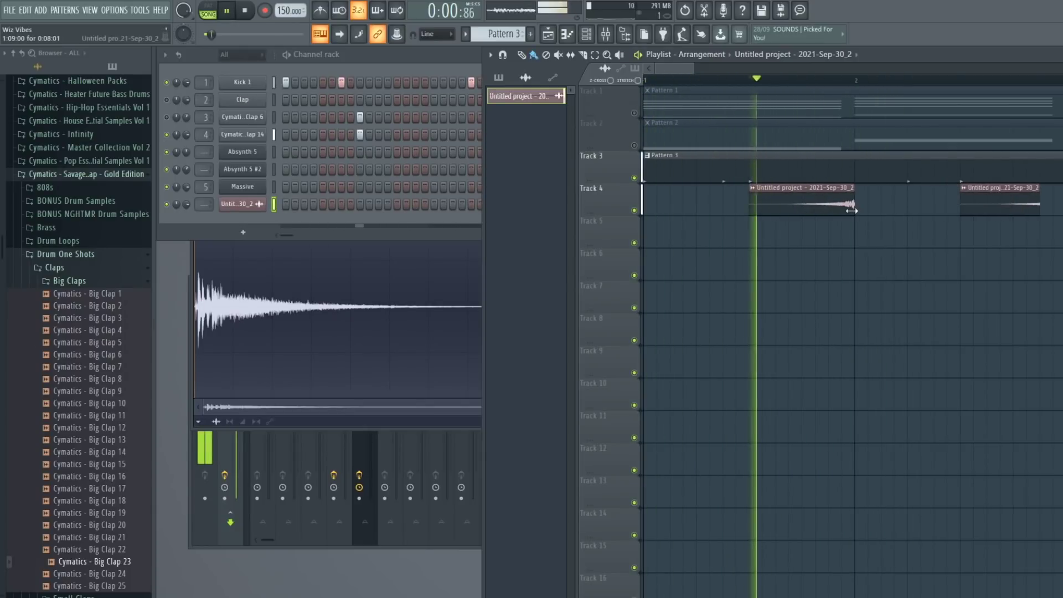
{"action": "key", "text": "space"}
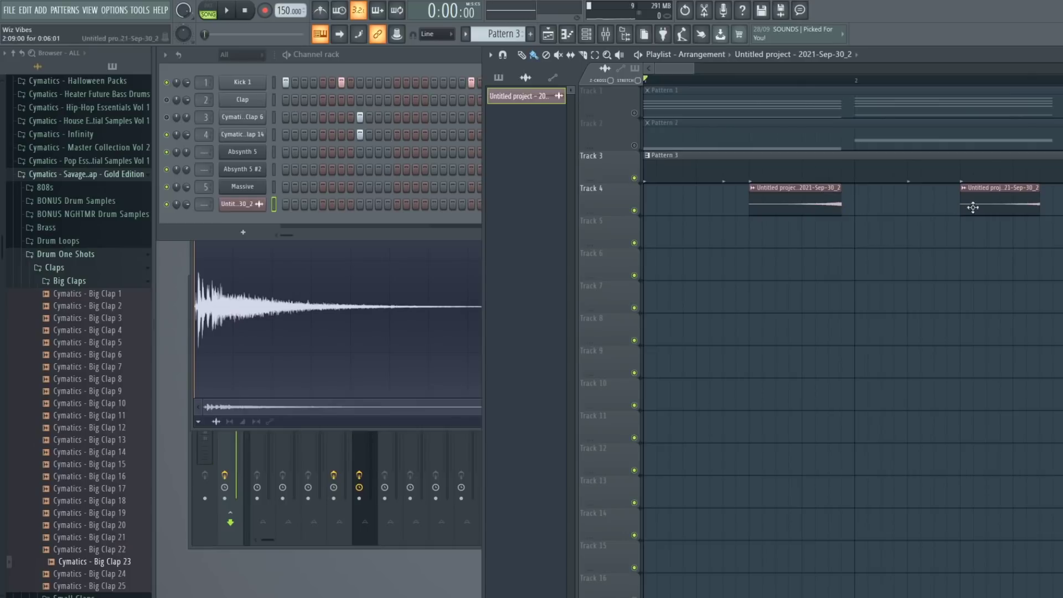
{"action": "left_click_drag", "start_coordinate": [1038, 203], "coordinate": [1052, 204]}
{"action": "key", "text": "space"}
{"action": "double_click", "coordinate": [814, 202]}
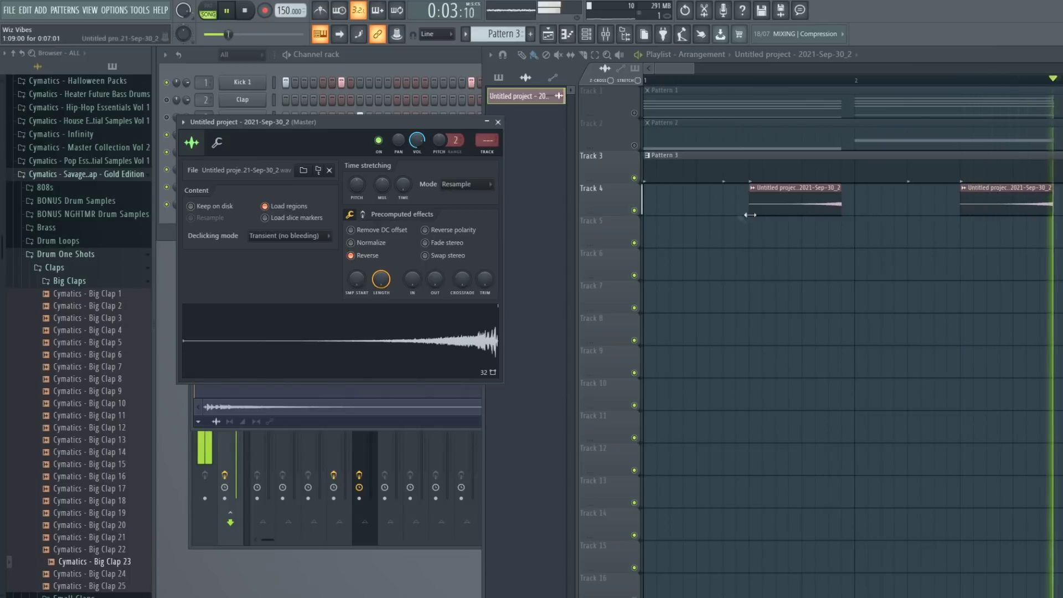
Try the first reversed clap at 1:02:00, return it to 1:09:00, and play the arrangement.
{"action": "key", "text": "space"}
{"action": "left_click_drag", "start_coordinate": [830, 203], "coordinate": [724, 201]}
{"action": "key", "text": "space"}
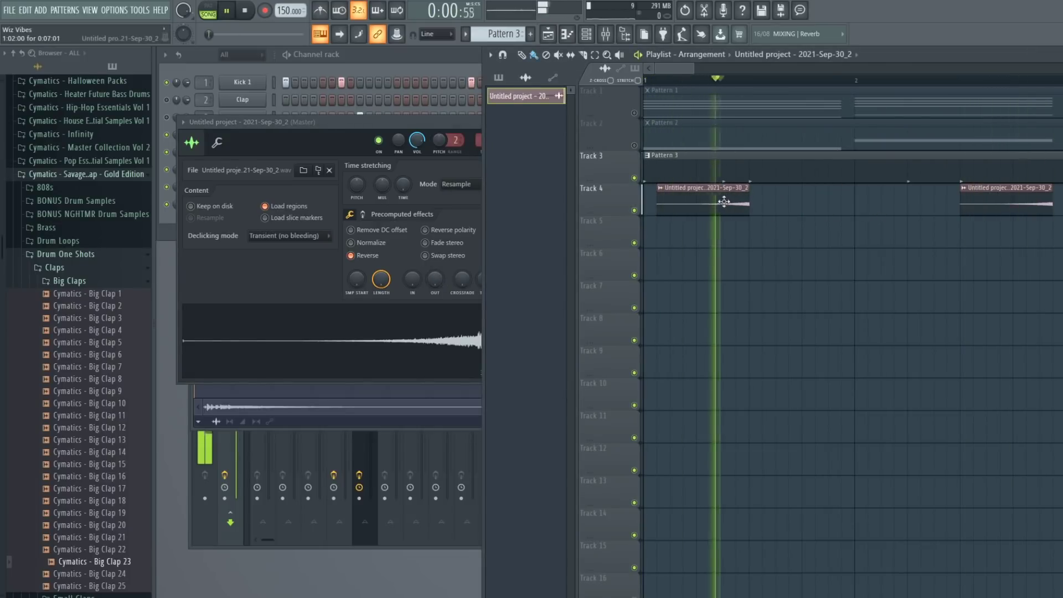
{"action": "key", "text": "space"}
{"action": "left_click_drag", "start_coordinate": [724, 202], "coordinate": [823, 201]}
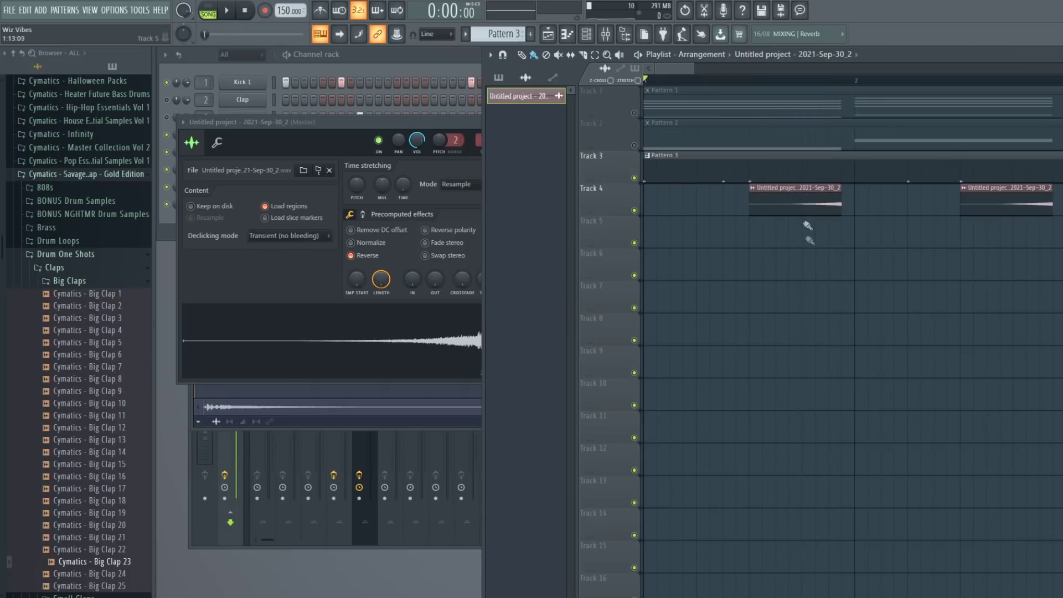
{"action": "key", "text": "space"}
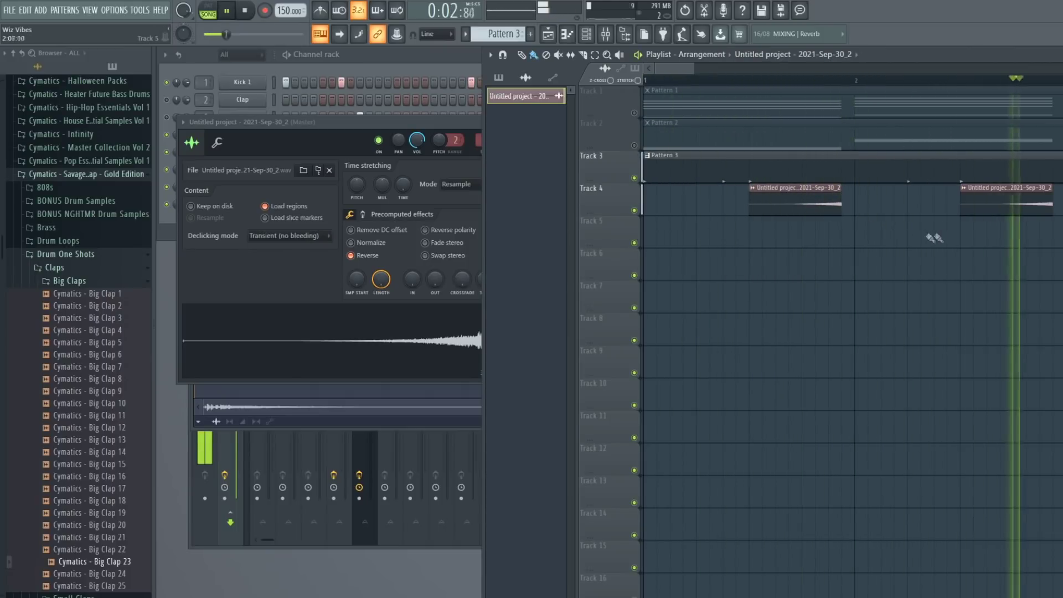
{"action": "key", "text": "space"}
Route the reversed clap sample to mixer track 6 and load Fruity Reeverb in its first effect slot.
{"action": "left_click", "coordinate": [493, 149]}
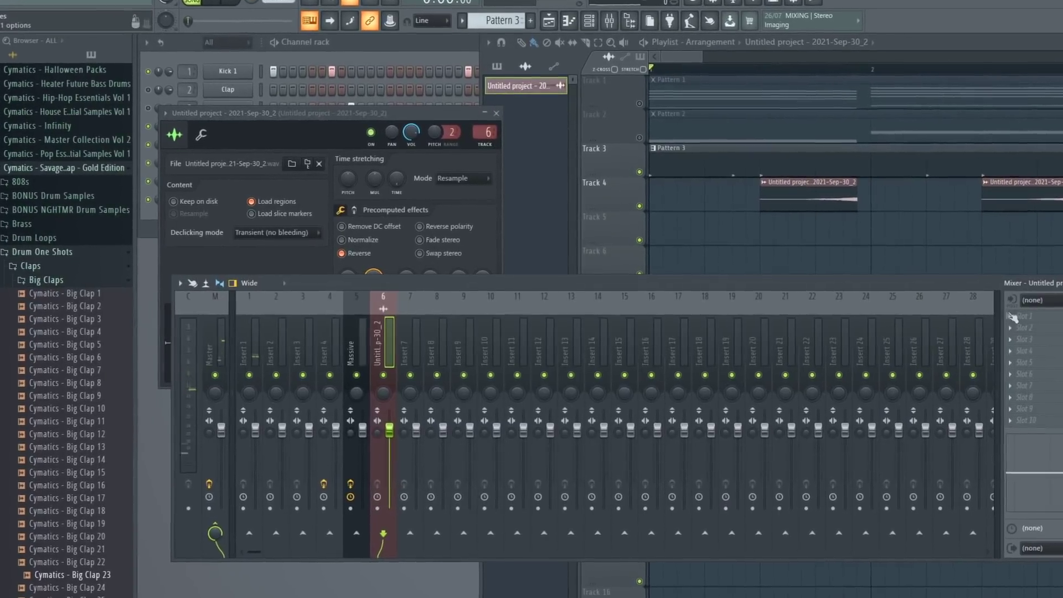
{"action": "left_click", "coordinate": [997, 316]}
{"action": "mouse_move", "coordinate": [1006, 328]}
{"action": "left_click", "coordinate": [846, 27]}
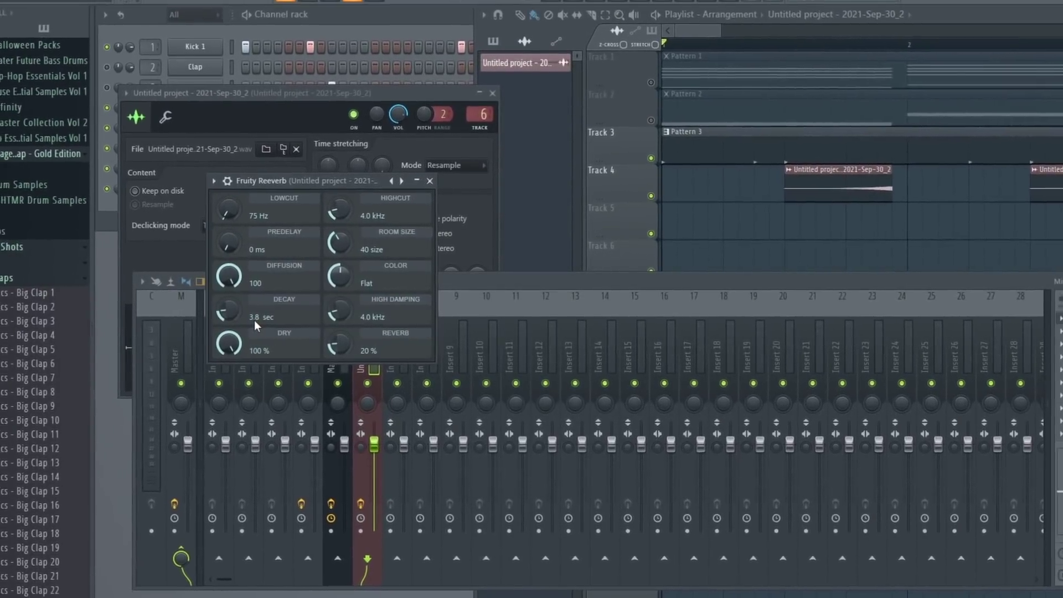
Set the reversed clap's Fruity Reeverb to 59% dry and 30% reverb, and adjust its decay during playback.
{"action": "left_click_drag", "start_coordinate": [352, 341], "coordinate": [352, 332]}
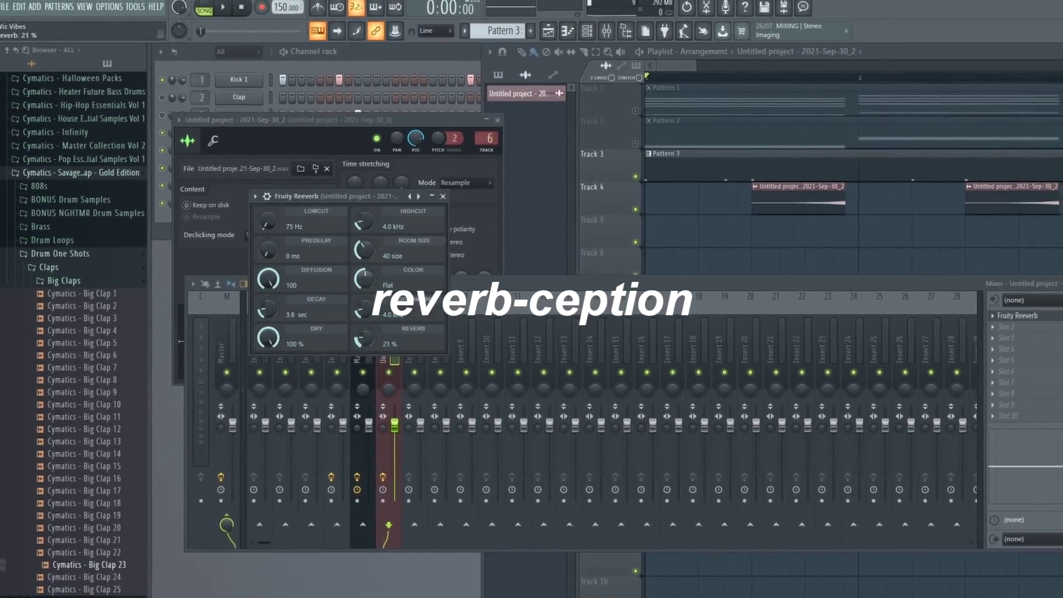
{"action": "key", "text": "space"}
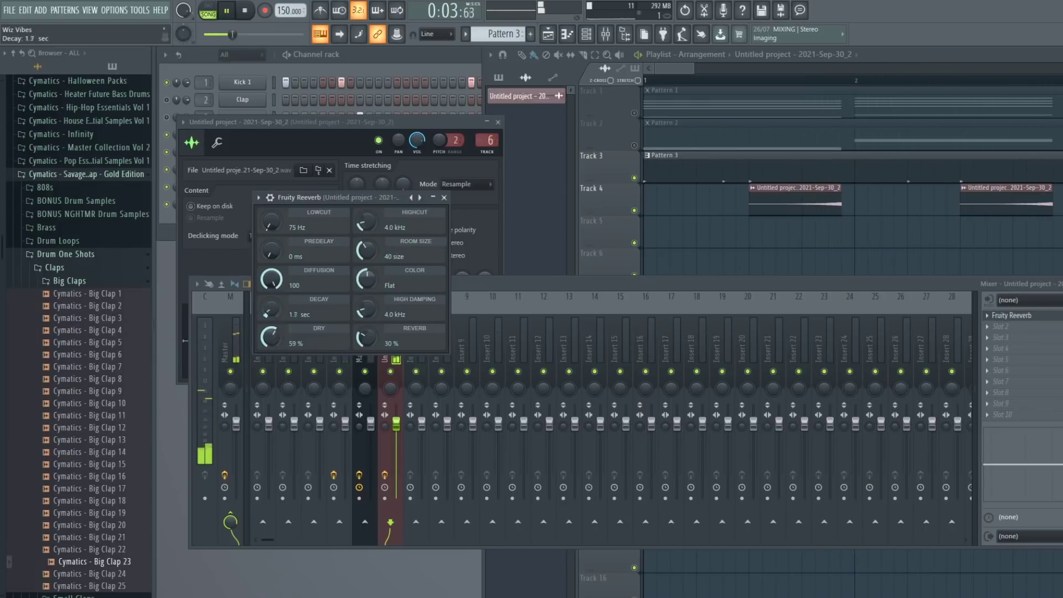
{"action": "left_click_drag", "start_coordinate": [270, 309], "coordinate": [271, 301]}
{"action": "key", "text": "space"}
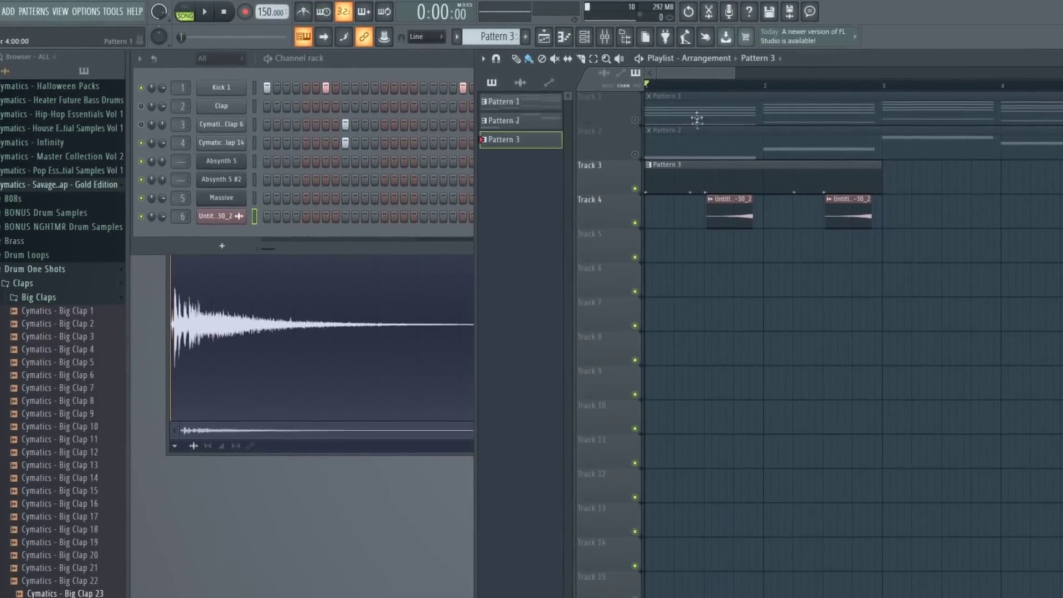
Play the drums with the reversed claps and solo playlist Track 3.
{"action": "key", "text": "space"}
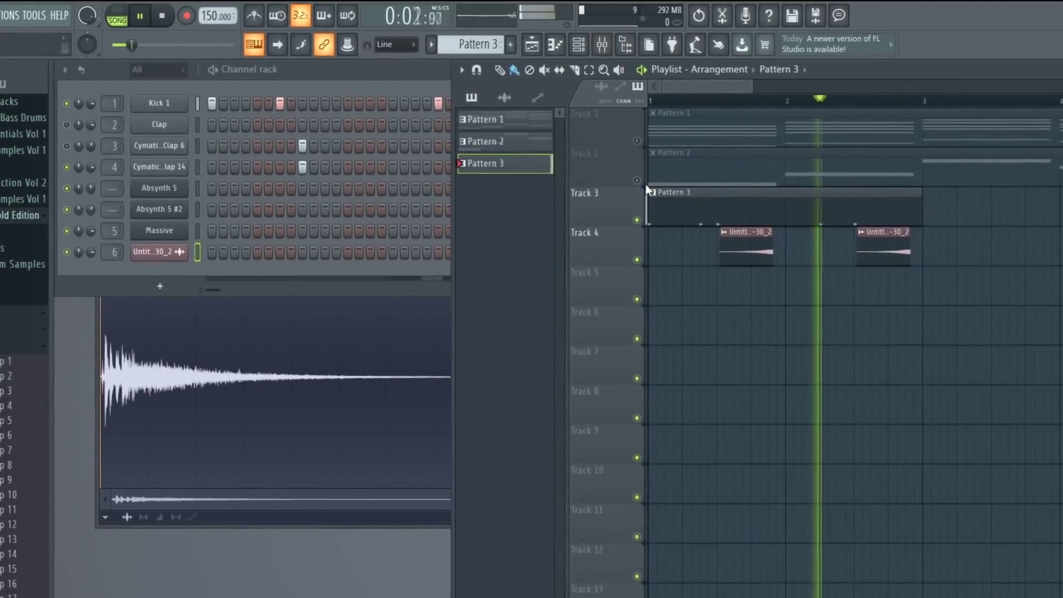
{"action": "key", "text": "space"}
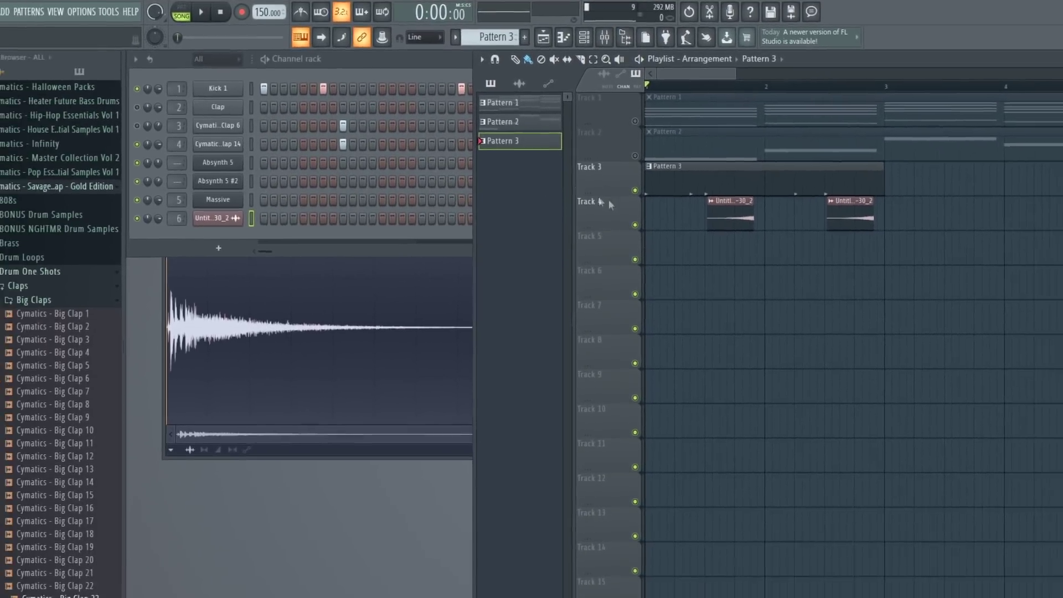
{"action": "right_click", "coordinate": [636, 210]}
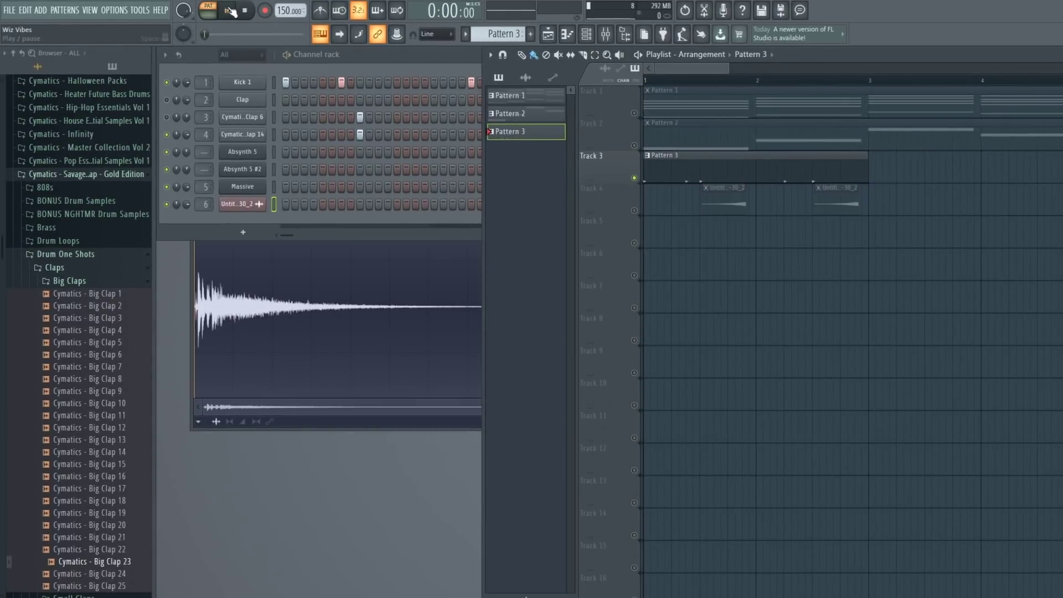
Replace the Kick 1 sample with KSHMR_Thump_Kick_07 from the KSHMR-VOLUME-3 hip-hop kicks and play the pattern.
{"action": "left_click", "coordinate": [77, 282]}
{"action": "left_click", "coordinate": [73, 256]}
{"action": "left_click", "coordinate": [97, 175]}
{"action": "scroll", "coordinate": [103, 313], "scroll_direction": "down", "scroll_amount": 4}
{"action": "left_click", "coordinate": [114, 328]}
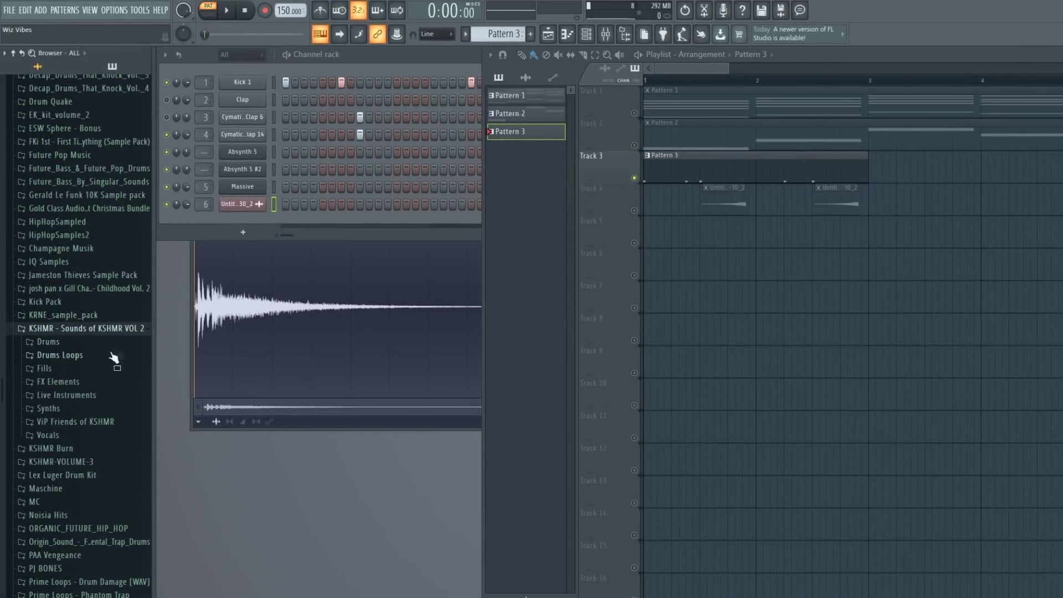
{"action": "left_click", "coordinate": [77, 341]}
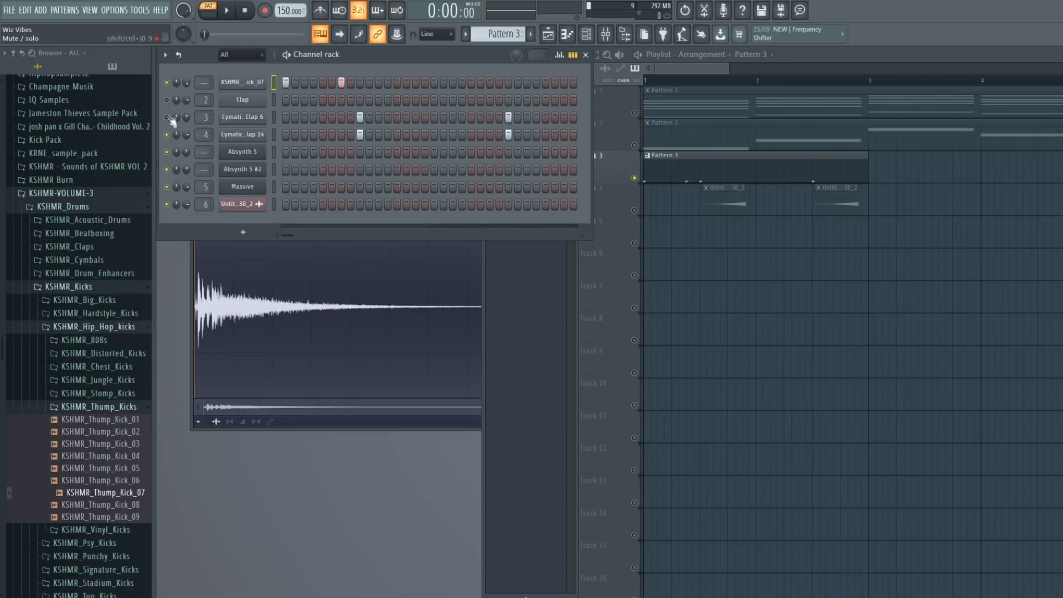
{"action": "key", "text": "space"}
Add Fruity parametric EQ 2 to Cymatics - Big Clap 6 on Insert 3, cutting the high shelf and boosting the mids.
{"action": "left_click", "coordinate": [243, 117]}
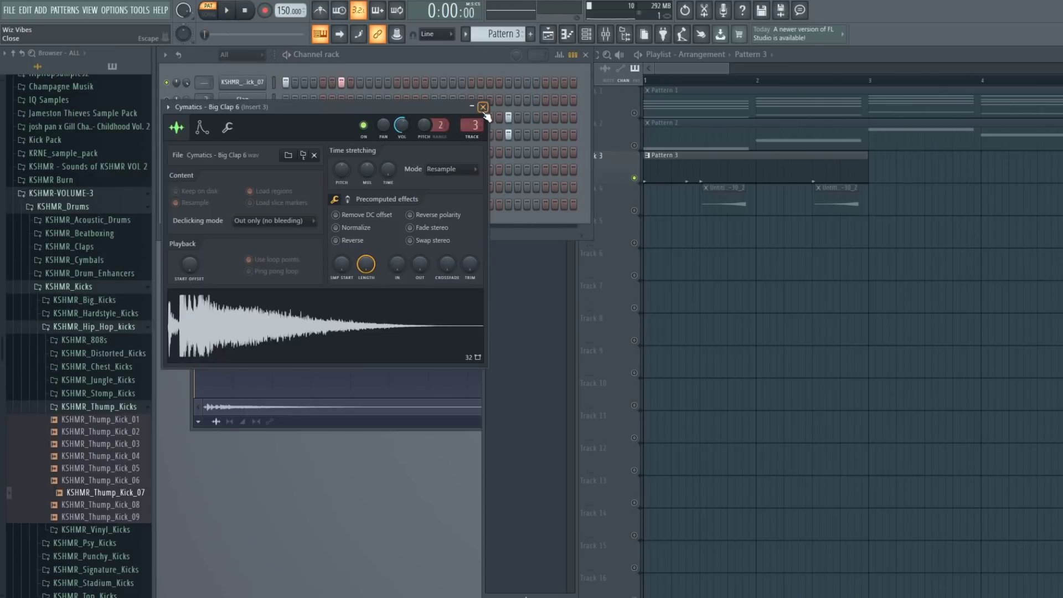
{"action": "key", "text": "F9"}
{"action": "left_click_drag", "start_coordinate": [409, 205], "coordinate": [373, 233]}
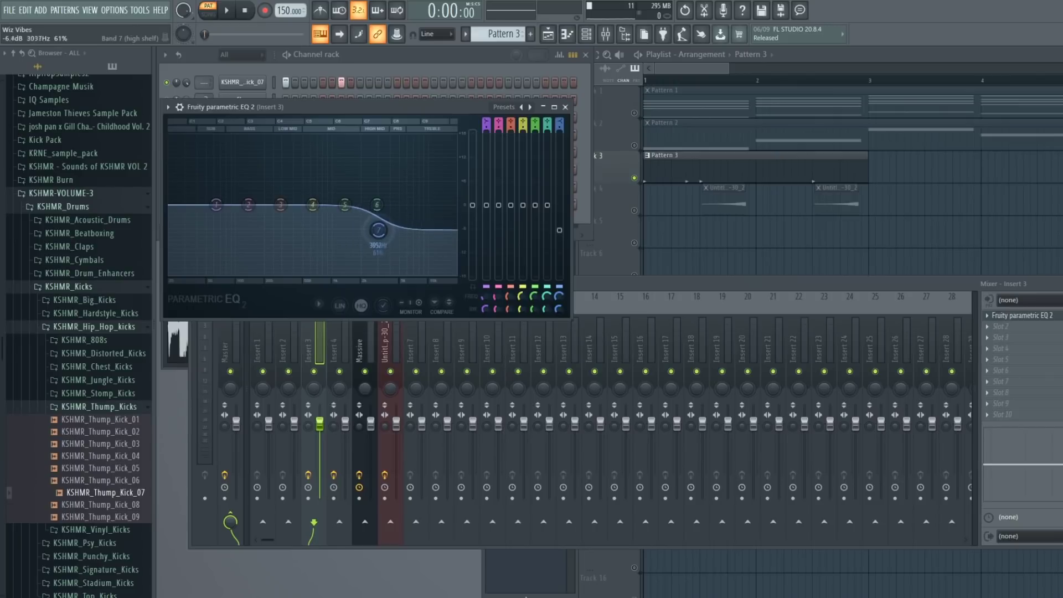
{"action": "mouse_move", "coordinate": [345, 205]}
{"action": "left_mouse_down"}
{"action": "mouse_move", "coordinate": [303, 185]}
{"action": "mouse_move", "coordinate": [327, 201]}
{"action": "mouse_move", "coordinate": [347, 192]}
{"action": "left_mouse_up"}
{"action": "left_click_drag", "start_coordinate": [373, 233], "coordinate": [370, 238]}
Load Fruity Reeverb in Insert 3's second effect slot and adjust the low-mid band of its EQ.
{"action": "left_click", "coordinate": [1000, 326]}
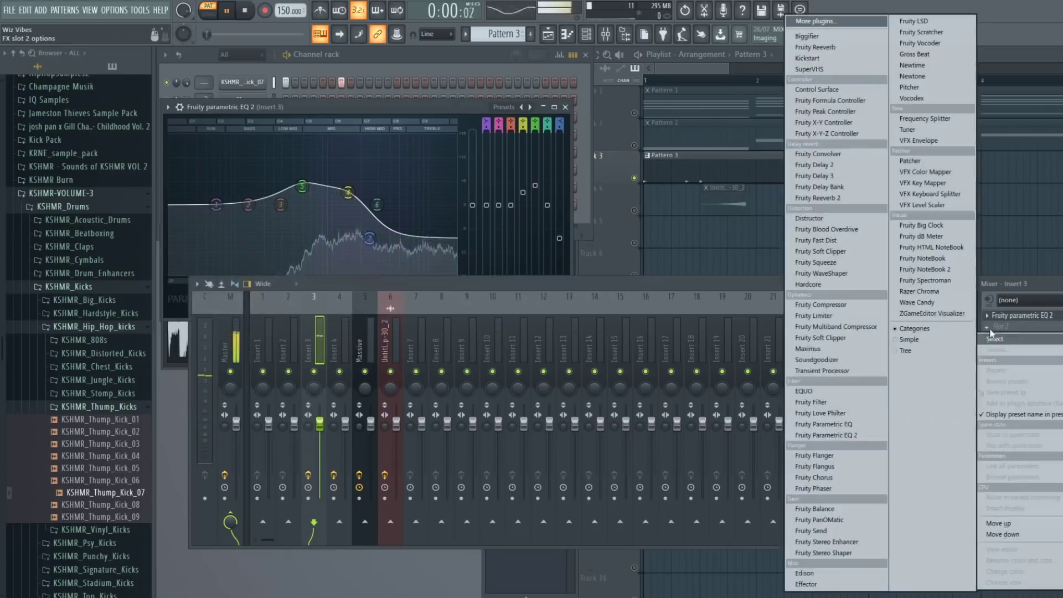
{"action": "left_click", "coordinate": [825, 47]}
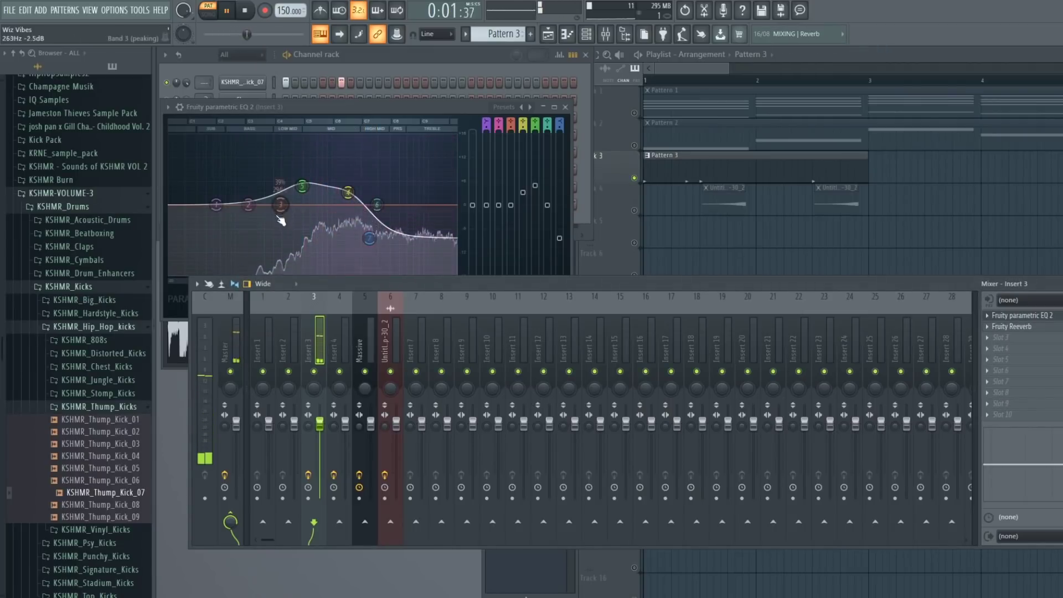
{"action": "left_click_drag", "start_coordinate": [281, 220], "coordinate": [251, 207]}
{"action": "left_click", "coordinate": [565, 107]}
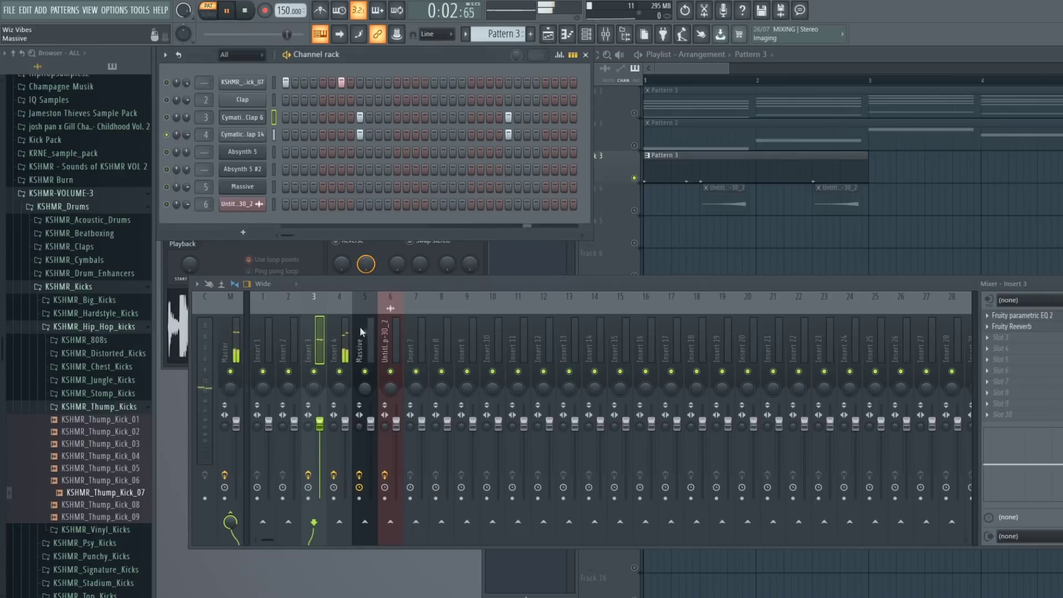
Open the parametric EQ on Insert 4 and reshape the treble boost of the second clap.
{"action": "left_click", "coordinate": [339, 335]}
{"action": "left_click", "coordinate": [1050, 329]}
{"action": "left_click", "coordinate": [1050, 329]}
{"action": "left_click", "coordinate": [1050, 330]}
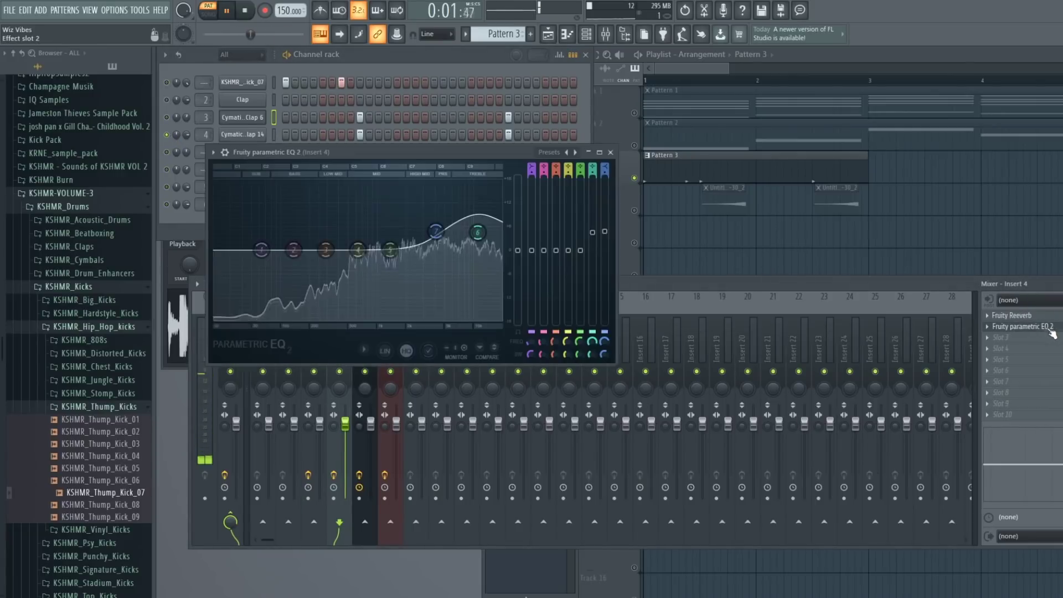
{"action": "left_click_drag", "start_coordinate": [477, 232], "coordinate": [437, 238]}
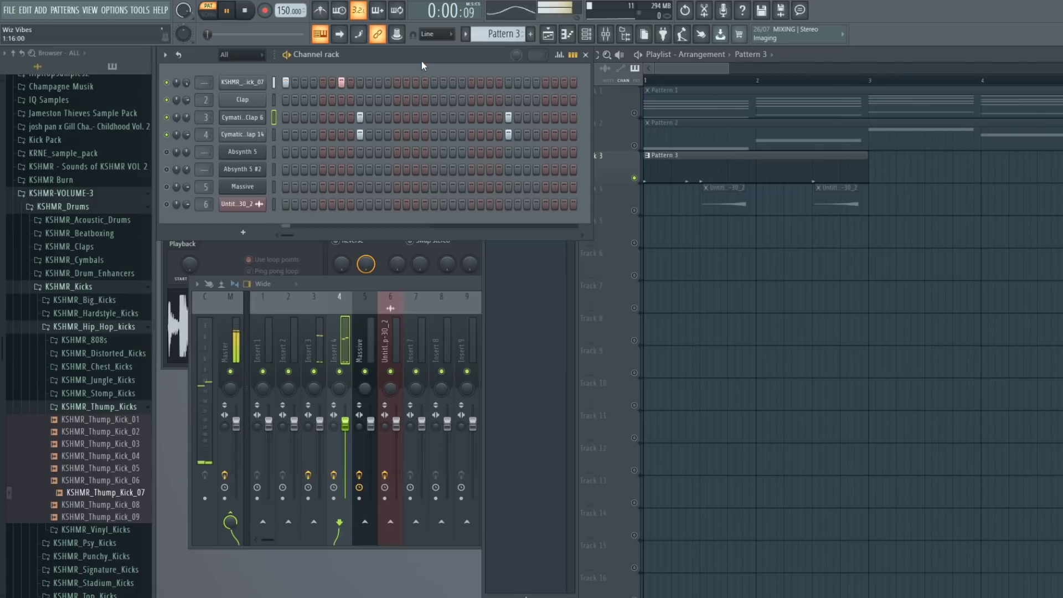
Add a KSHMR thump kick hit at 2:05:00 in Pattern 3.
{"action": "left_click", "coordinate": [471, 82]}
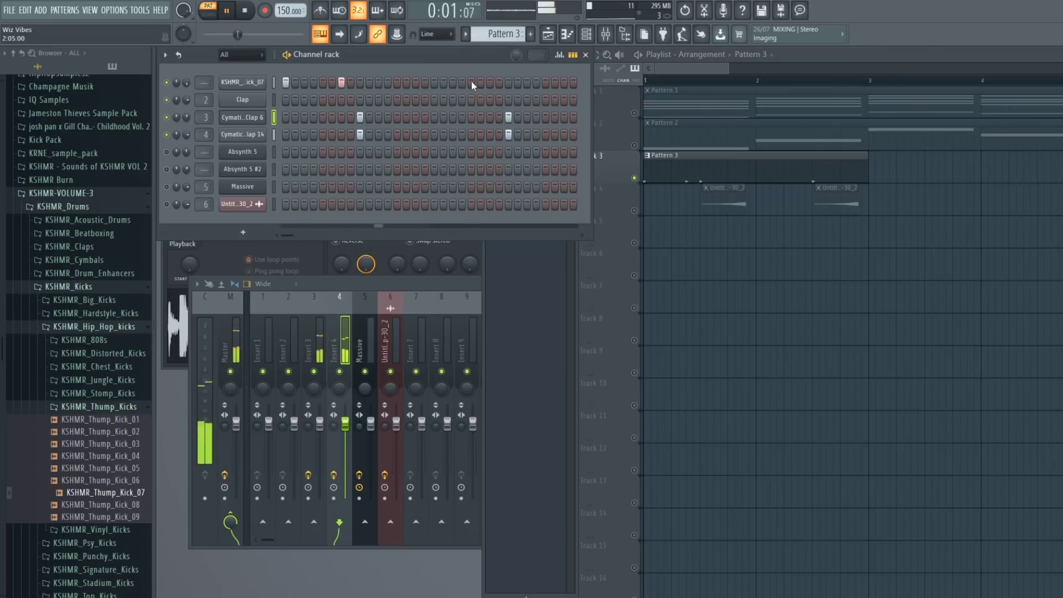
{"action": "key", "text": "space"}
{"action": "left_click", "coordinate": [711, 223]}
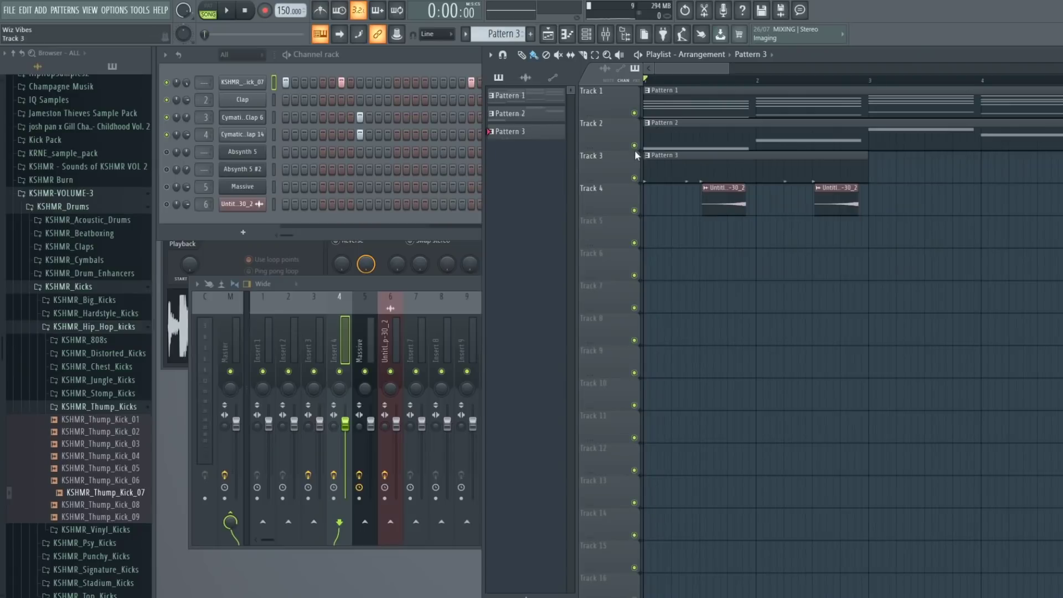
Leave only playlist Tracks 1 and 2 active and select Pattern 1.
{"action": "right_click", "coordinate": [624, 166]}
{"action": "left_click", "coordinate": [634, 113]}
{"action": "left_click", "coordinate": [683, 98]}
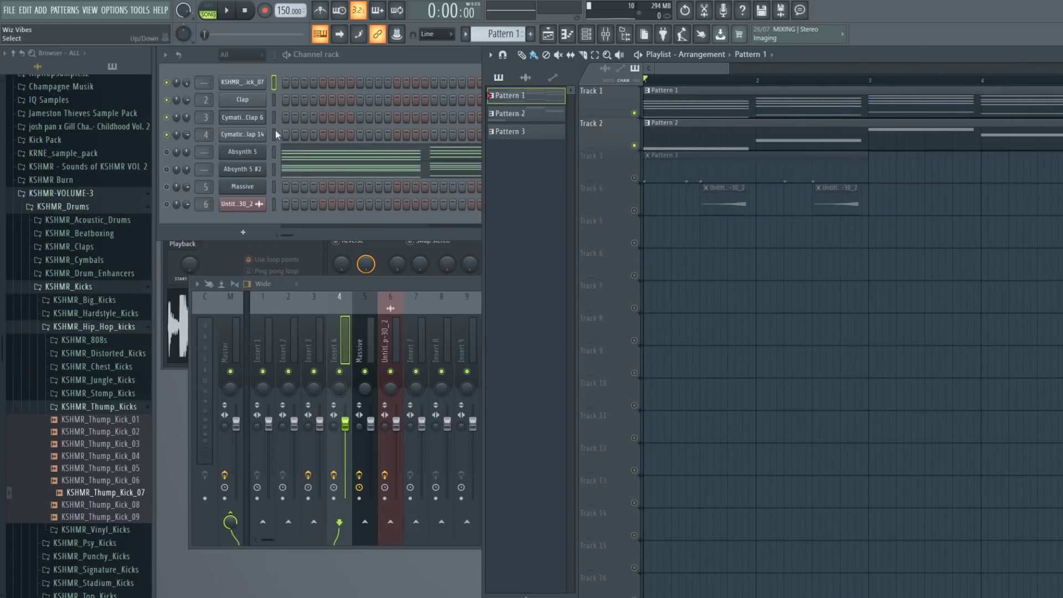
Route Absynth 5, Absynth 5 #2 and Massive to mixer tracks 7, 8 and 9.
{"action": "mouse_move", "coordinate": [200, 153]}
{"action": "left_mouse_down"}
{"action": "mouse_move", "coordinate": [201, 143]}
{"action": "mouse_move", "coordinate": [205, 162]}
{"action": "left_mouse_up"}
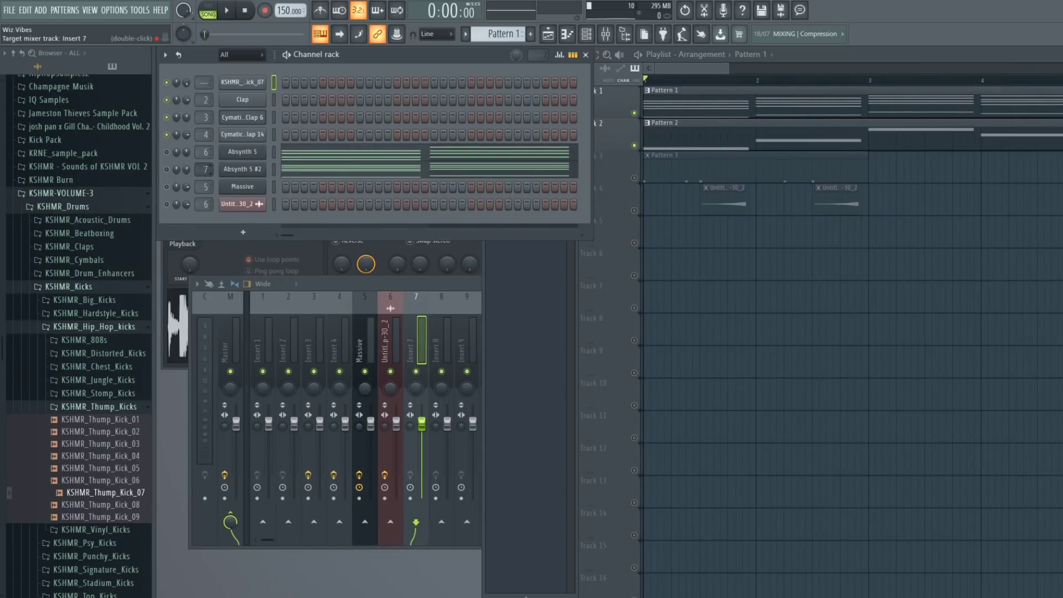
{"action": "key", "text": "ctrl+l"}
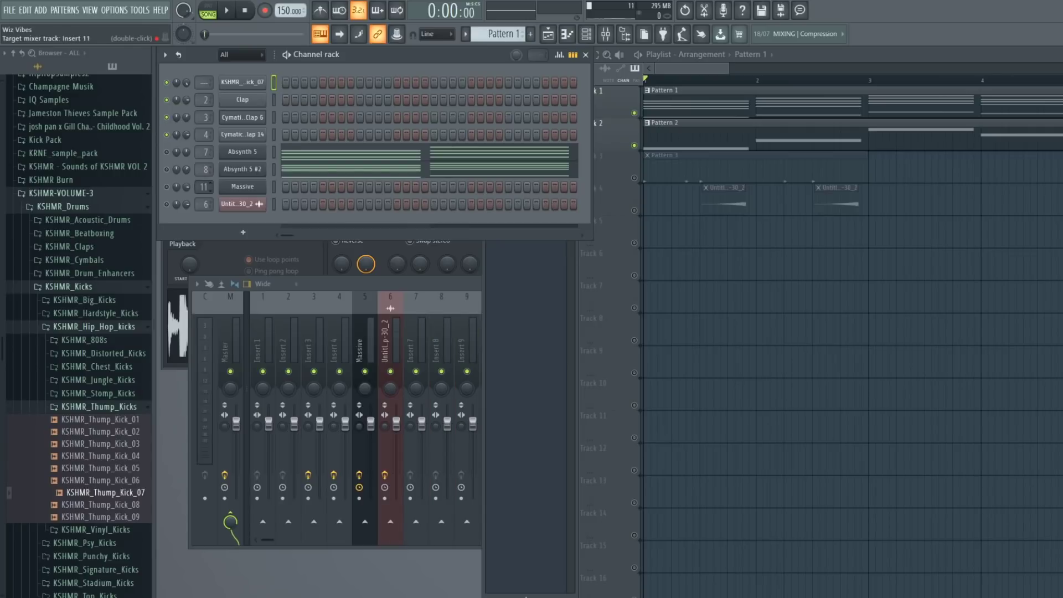
Route mixer Inserts 7, 8 and 9 only into Insert 10 as a shared bus.
{"action": "left_click", "coordinate": [419, 328]}
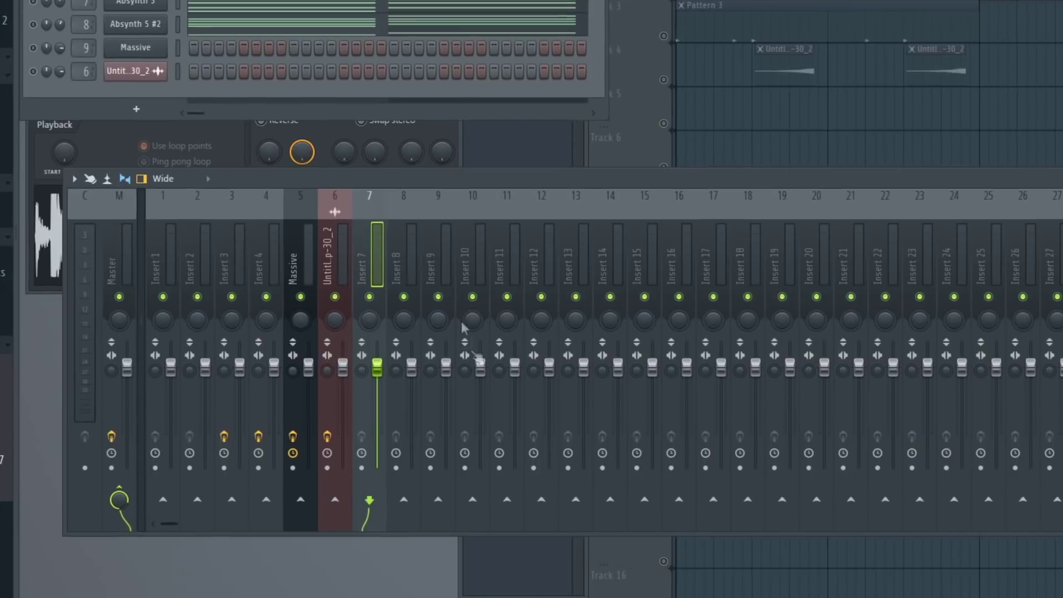
{"action": "right_click", "coordinate": [482, 507]}
{"action": "left_click", "coordinate": [517, 527]}
{"action": "key", "text": "Right"}
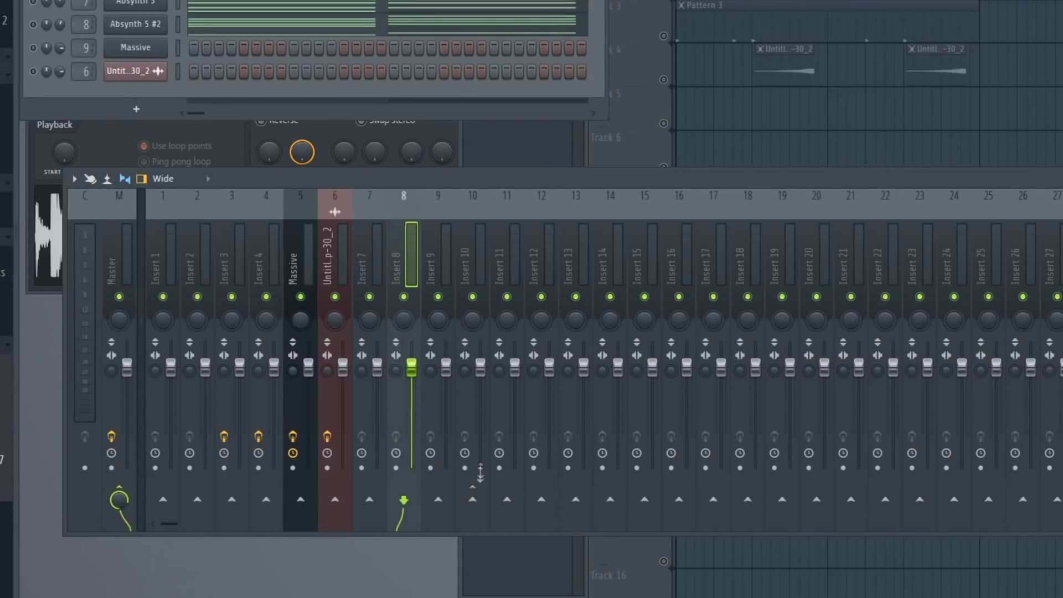
{"action": "right_click", "coordinate": [482, 504]}
{"action": "left_click", "coordinate": [510, 525]}
{"action": "key", "text": "Right"}
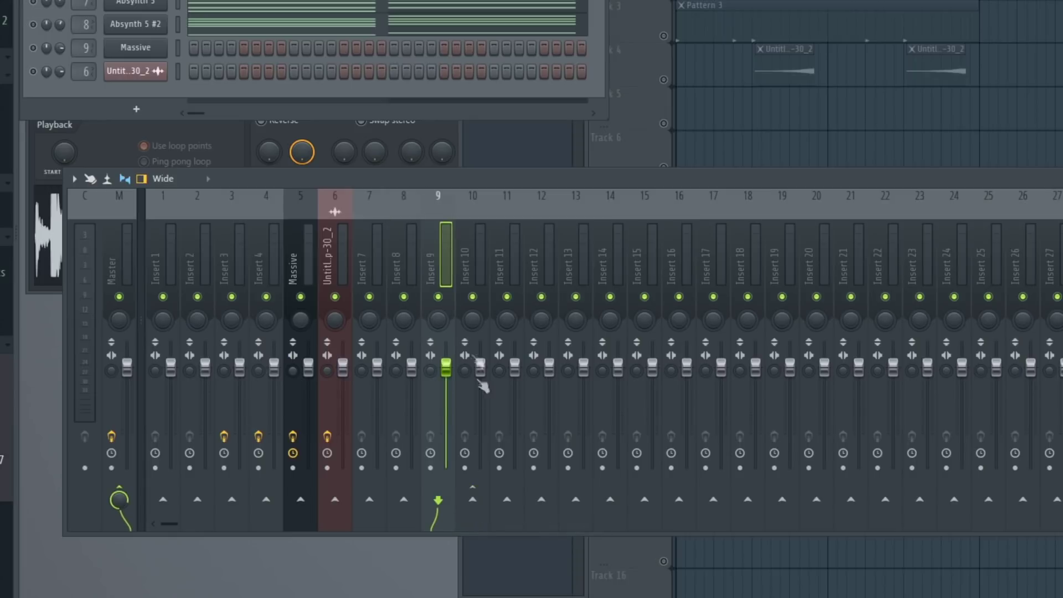
{"action": "right_click", "coordinate": [477, 504]}
{"action": "left_click", "coordinate": [510, 524]}
{"action": "key", "text": "Right"}
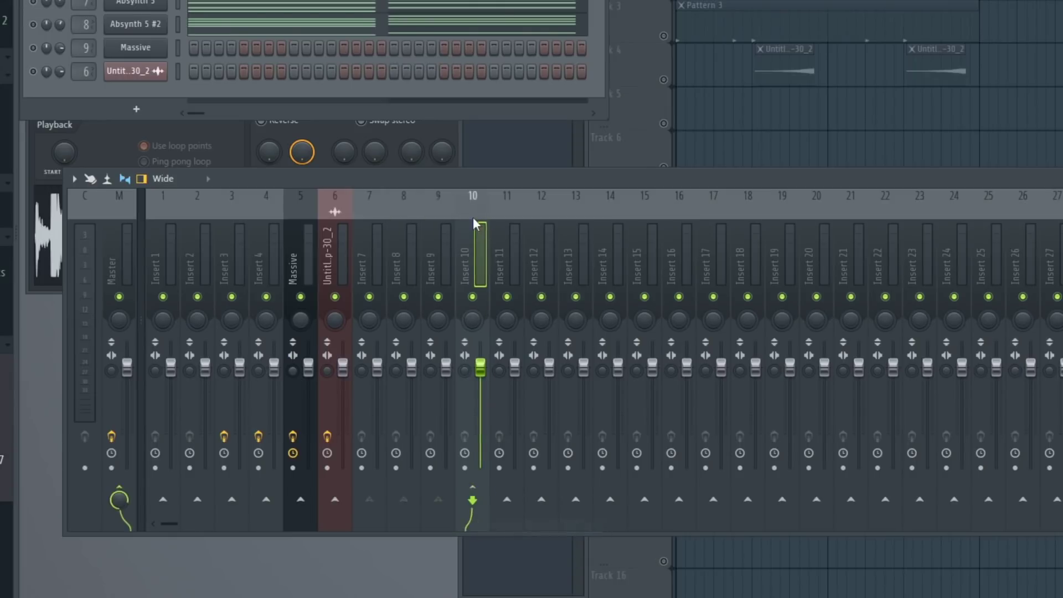
Rename mixer Insert 10 to SD and colour the track red.
{"action": "right_click", "coordinate": [482, 517]}
{"action": "left_click", "coordinate": [522, 251]}
{"action": "type", "text": "SD"}
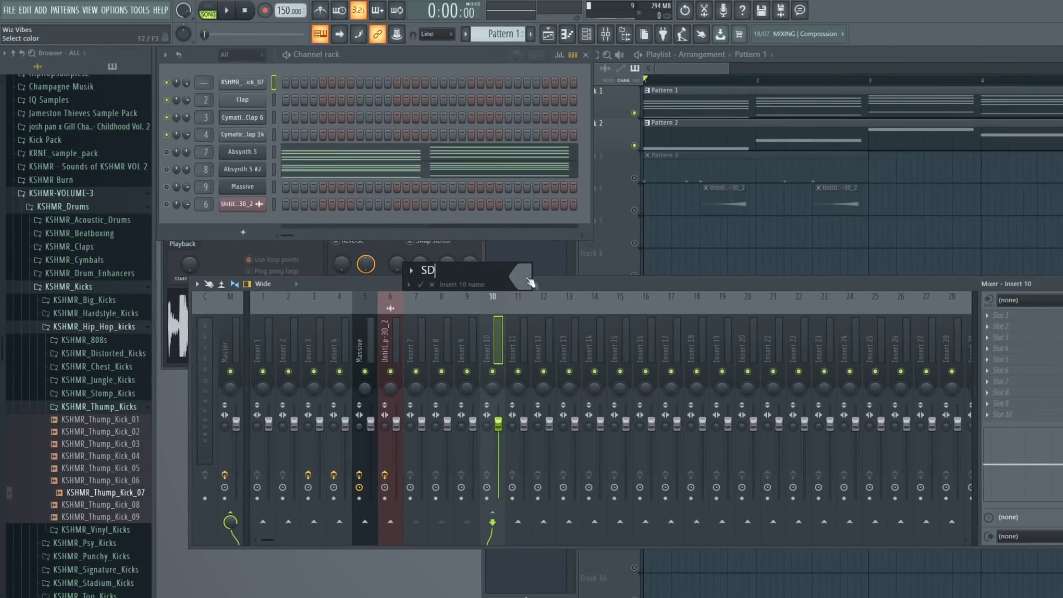
{"action": "left_click", "coordinate": [530, 282]}
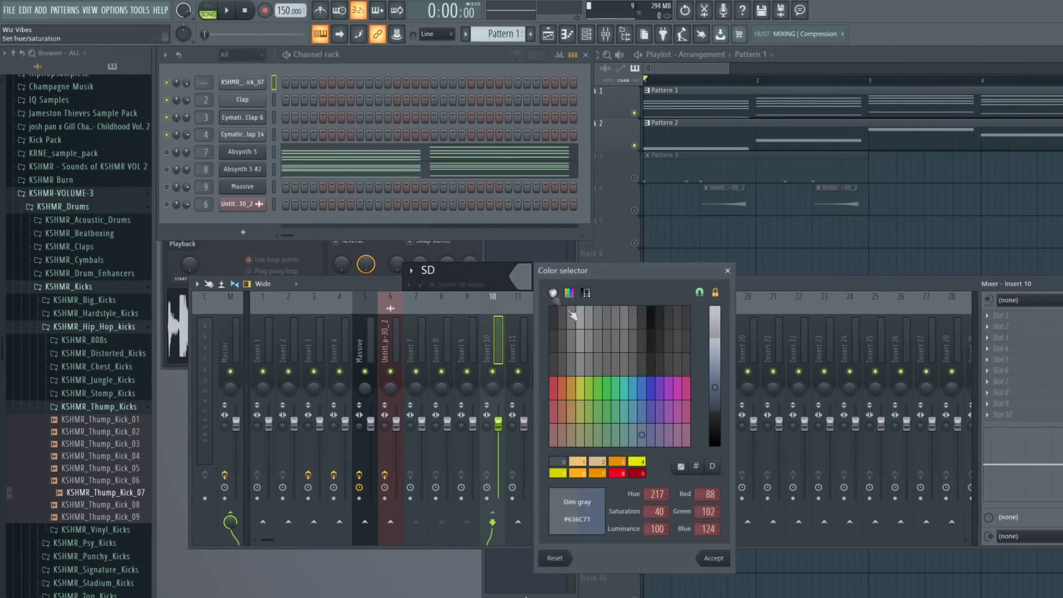
{"action": "left_click", "coordinate": [554, 395]}
{"action": "key", "text": "Return"}
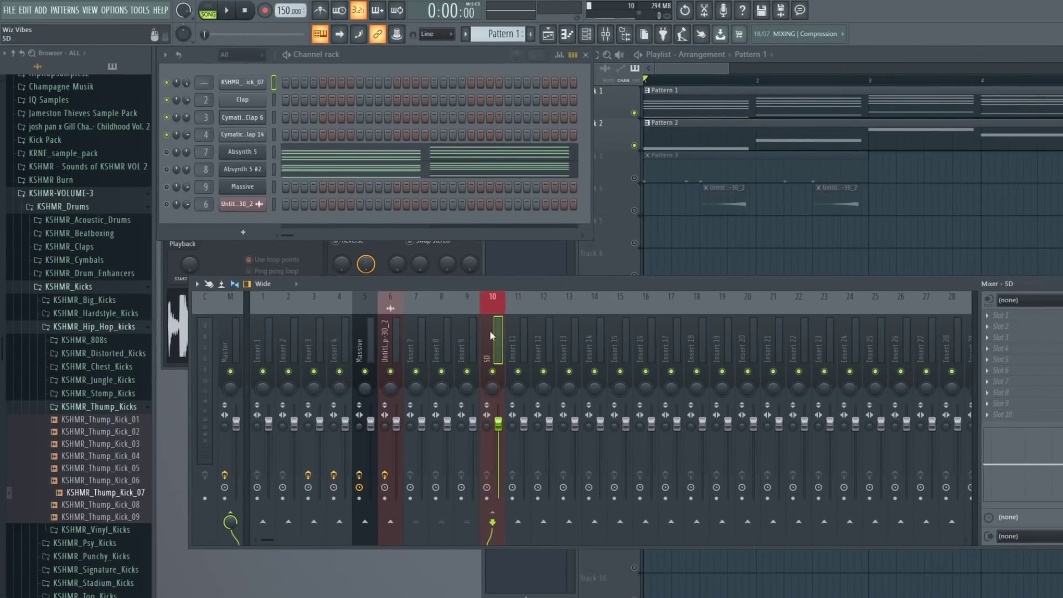
Add Fruity Limiter to slot 10 of the SD track and switch it to COMP mode.
{"action": "left_click", "coordinate": [991, 419]}
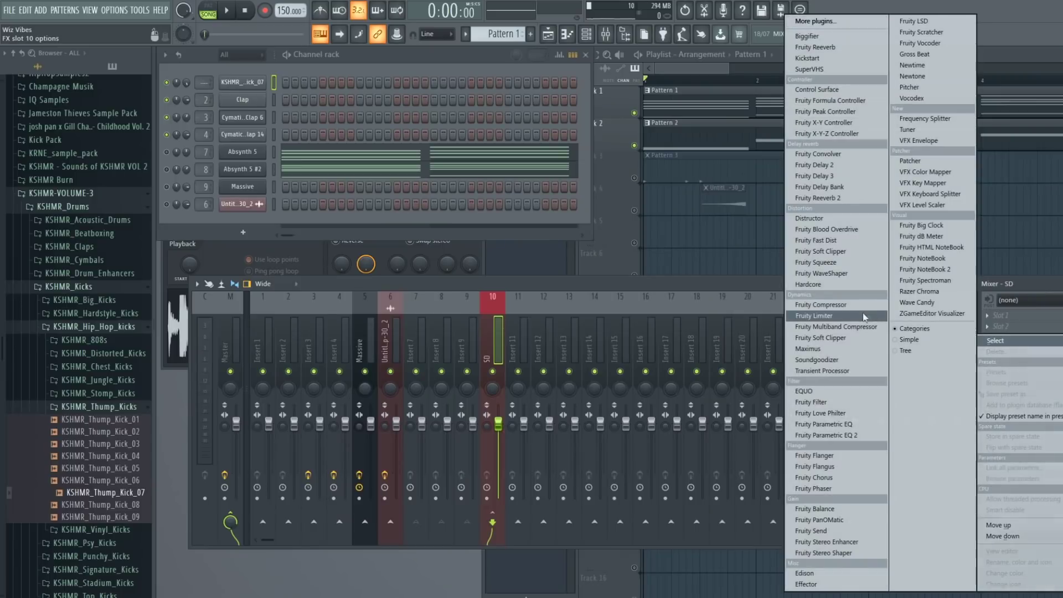
{"action": "left_click", "coordinate": [836, 315]}
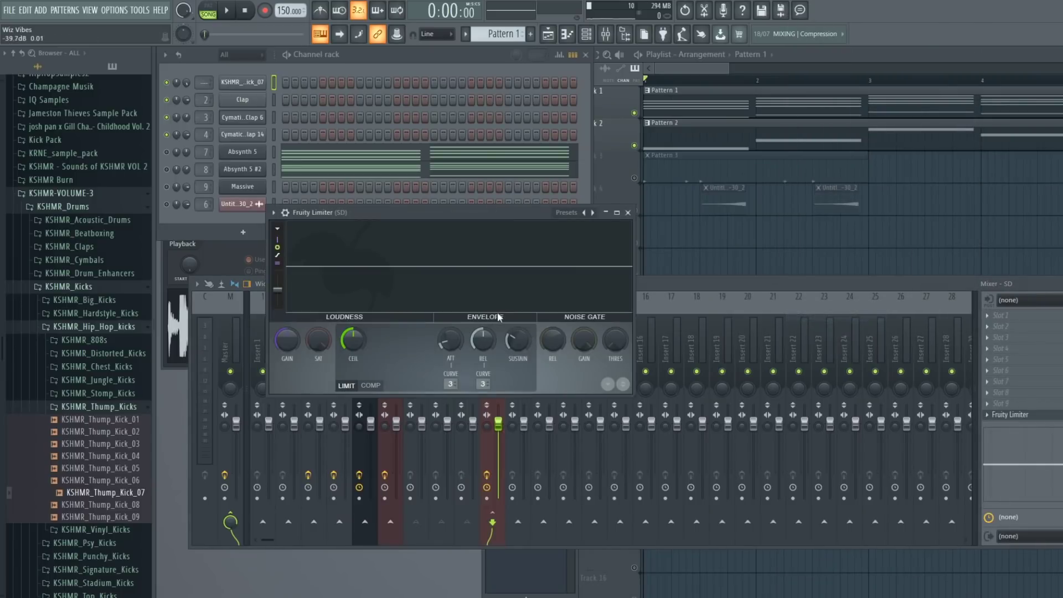
{"action": "left_click", "coordinate": [370, 385]}
{"action": "left_click", "coordinate": [628, 212]}
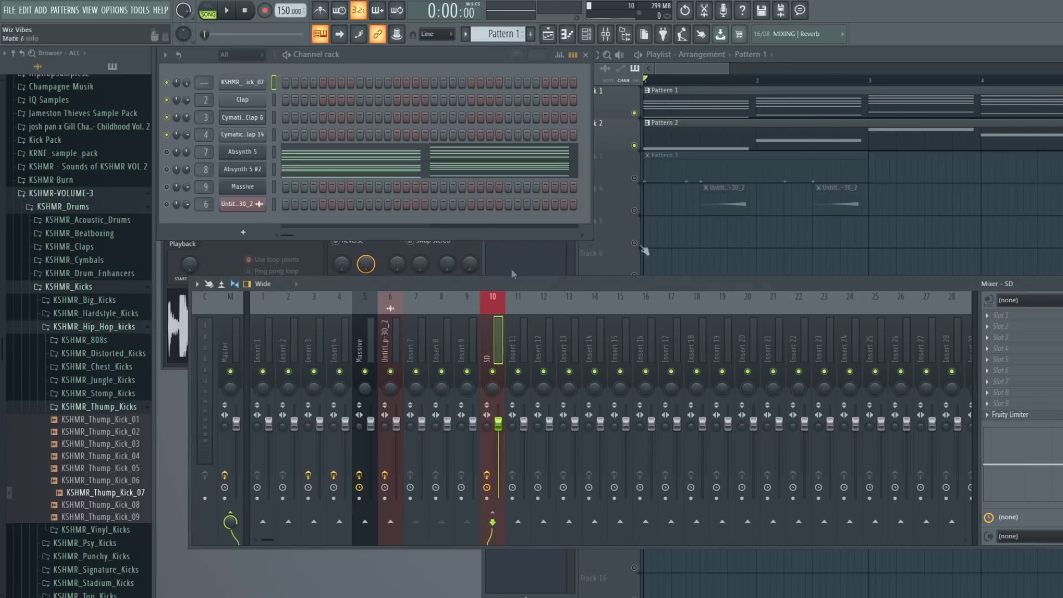
Route the KSHMR kick channel to mixer track 1 and sidechain Insert 1 to the SD track.
{"action": "left_click", "coordinate": [207, 81]}
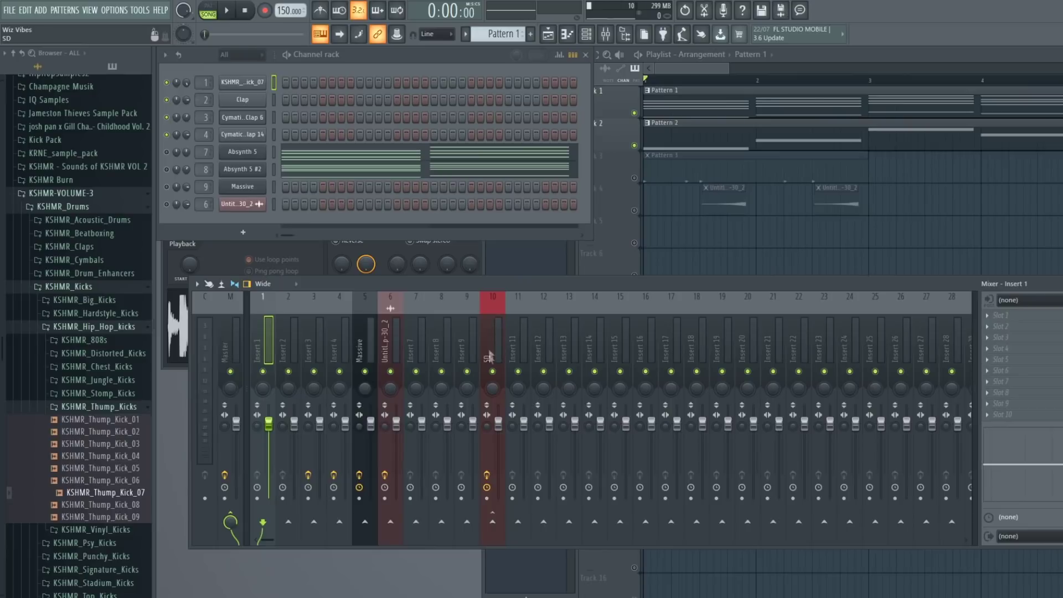
{"action": "right_click", "coordinate": [495, 525]}
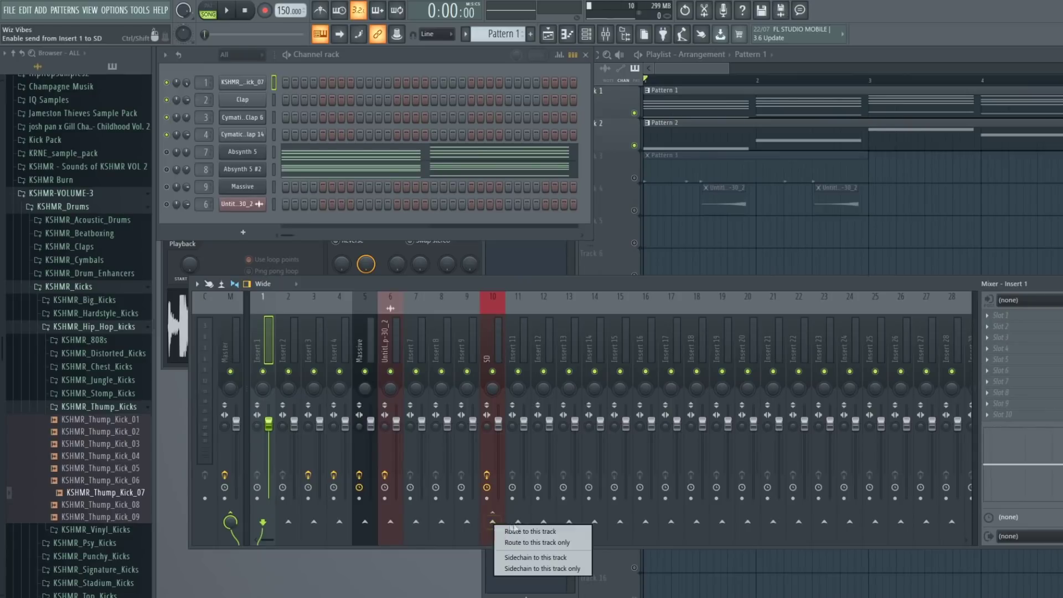
{"action": "left_click", "coordinate": [533, 556]}
Set the SD Limiter's compressor sidechain source to Insert 1, lower the threshold and raise the ratio.
{"action": "left_click", "coordinate": [493, 319]}
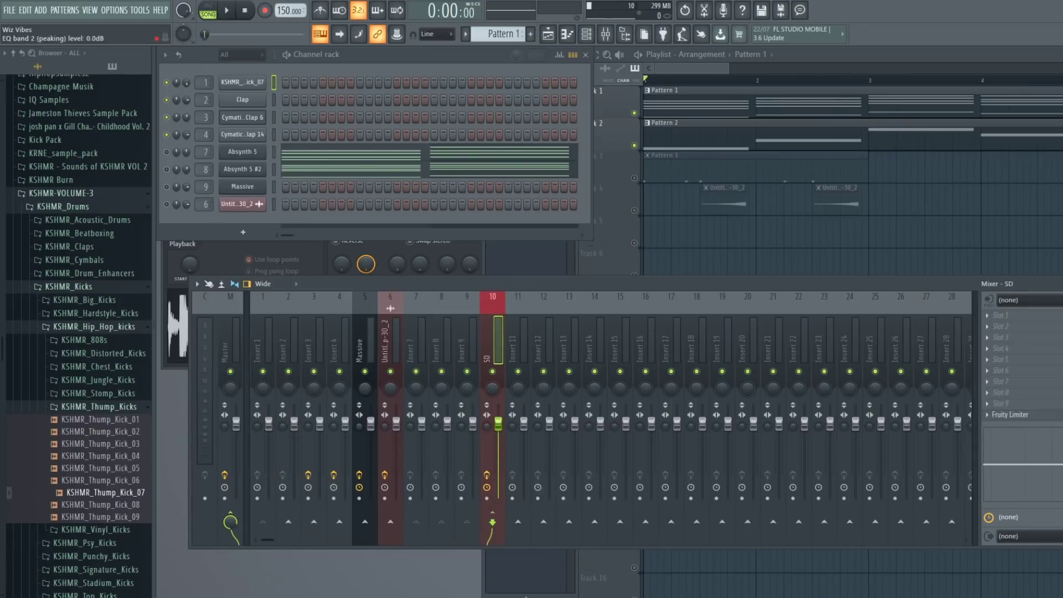
{"action": "left_click", "coordinate": [1033, 416]}
{"action": "left_click", "coordinate": [352, 387]}
{"action": "left_click", "coordinate": [377, 387]}
{"action": "left_click", "coordinate": [481, 384]}
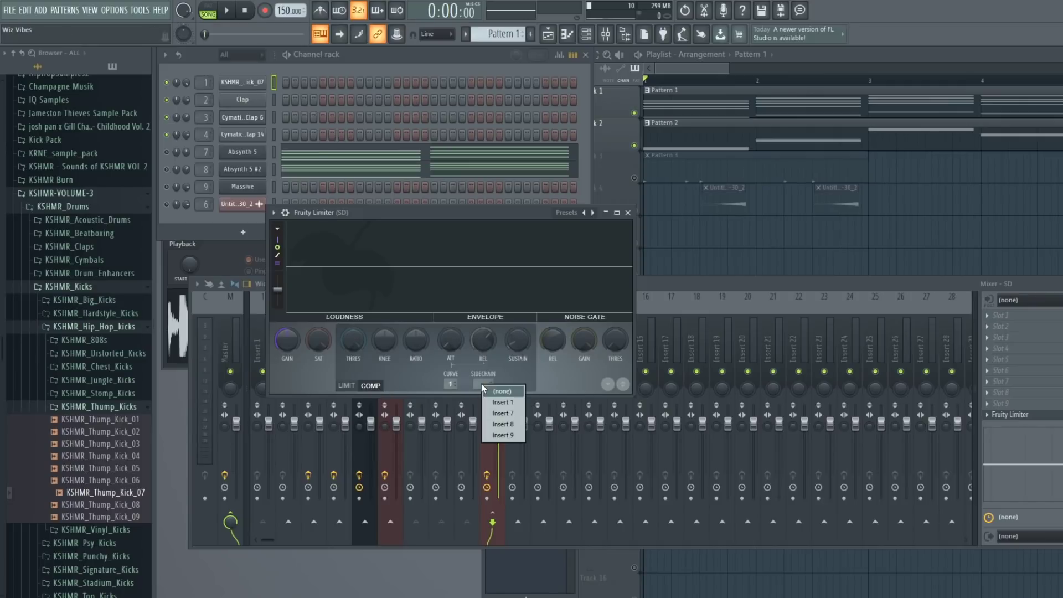
{"action": "left_click", "coordinate": [509, 403]}
{"action": "left_click_drag", "start_coordinate": [349, 342], "coordinate": [349, 357]}
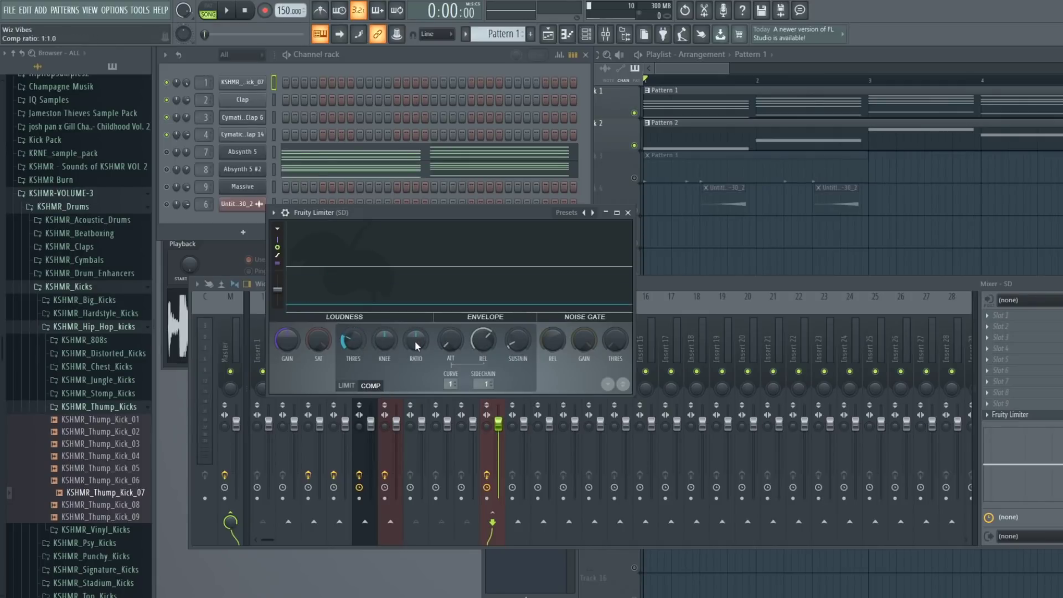
Re-enable playlist Tracks 3 and 4 and repeat Pattern 3 and the reversed-clap clips through bar 8.
{"action": "left_click", "coordinate": [636, 177]}
{"action": "left_click", "coordinate": [203, 134]}
{"action": "key", "text": "F5"}
{"action": "key", "text": "space"}
{"action": "scroll", "coordinate": [736, 68], "scroll_direction": "down", "scroll_amount": 3}
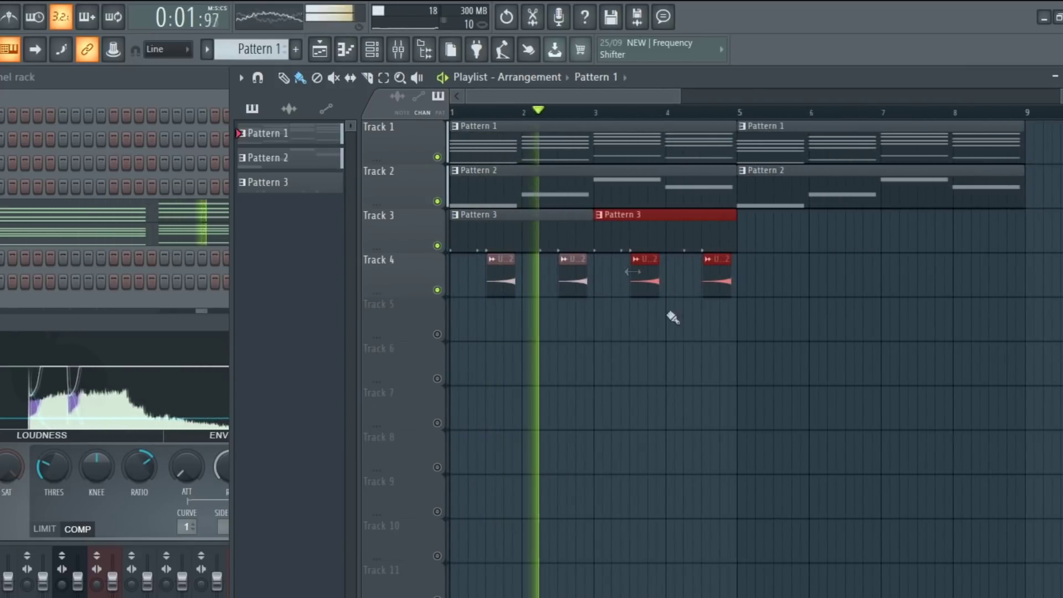
{"action": "left_click_drag", "start_coordinate": [756, 336], "coordinate": [451, 209]}
{"action": "key", "text": "ctrl+b"}
{"action": "left_click", "coordinate": [613, 330]}
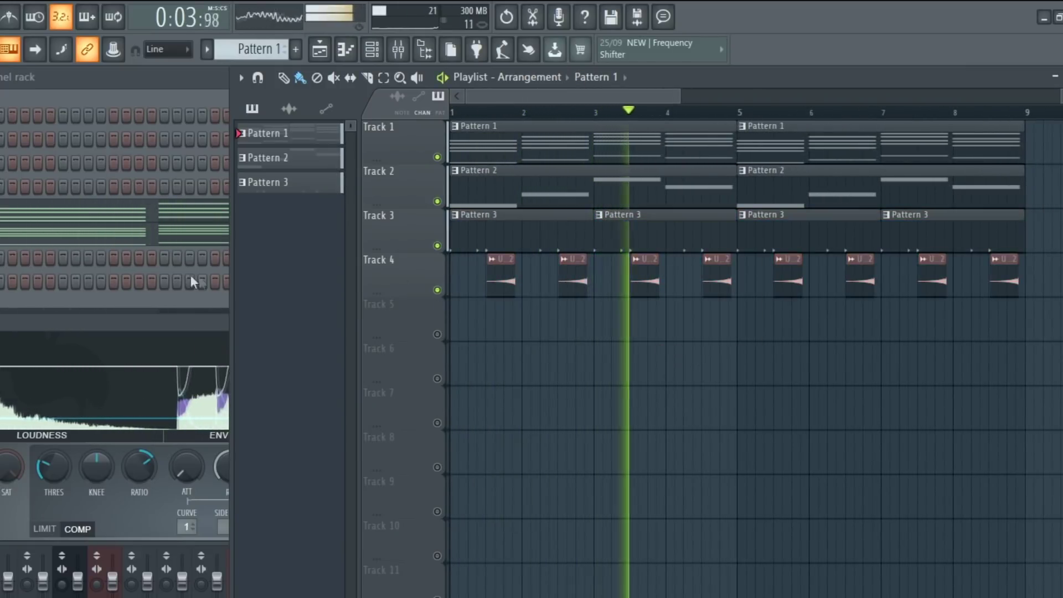
Replace the kick channel's sample with KSHMR_Thump_Kick_03 and play the arrangement.
{"action": "left_click", "coordinate": [171, 321]}
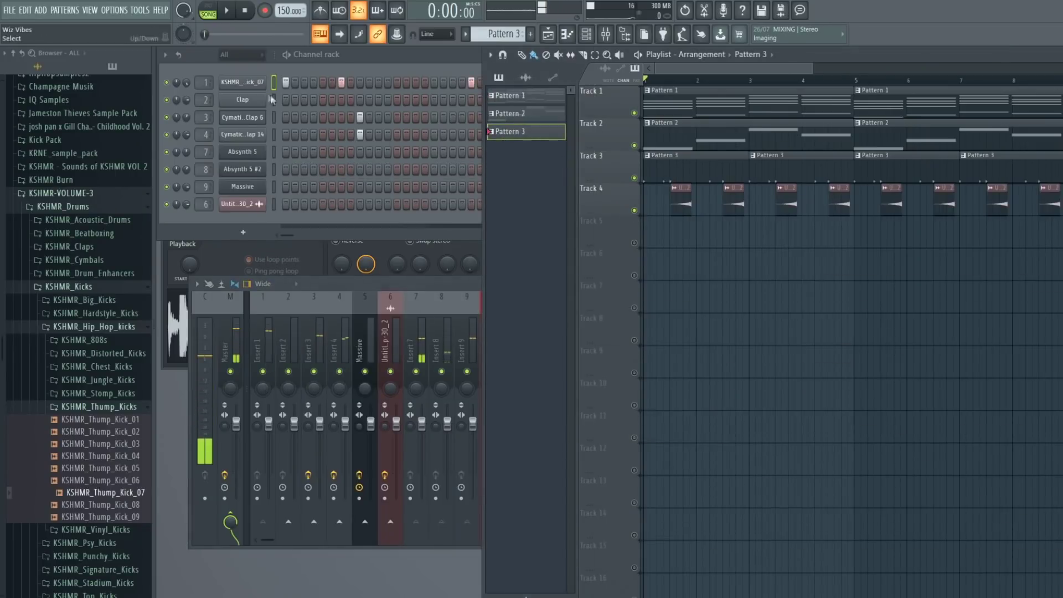
{"action": "left_click", "coordinate": [242, 84]}
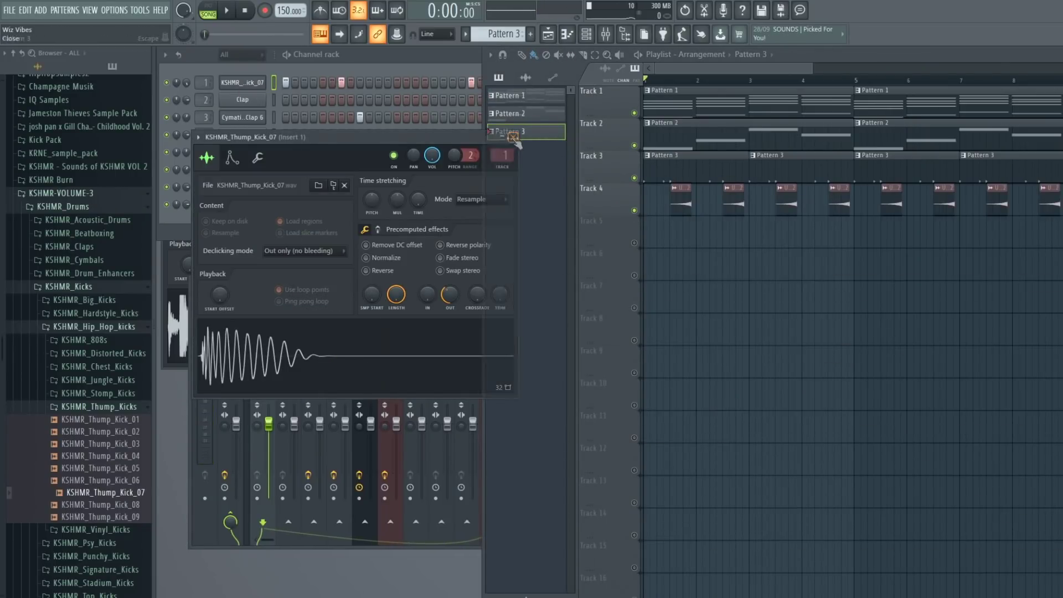
{"action": "left_click", "coordinate": [513, 137]}
{"action": "left_click_drag", "start_coordinate": [102, 444], "coordinate": [258, 87]}
{"action": "key", "text": "space"}
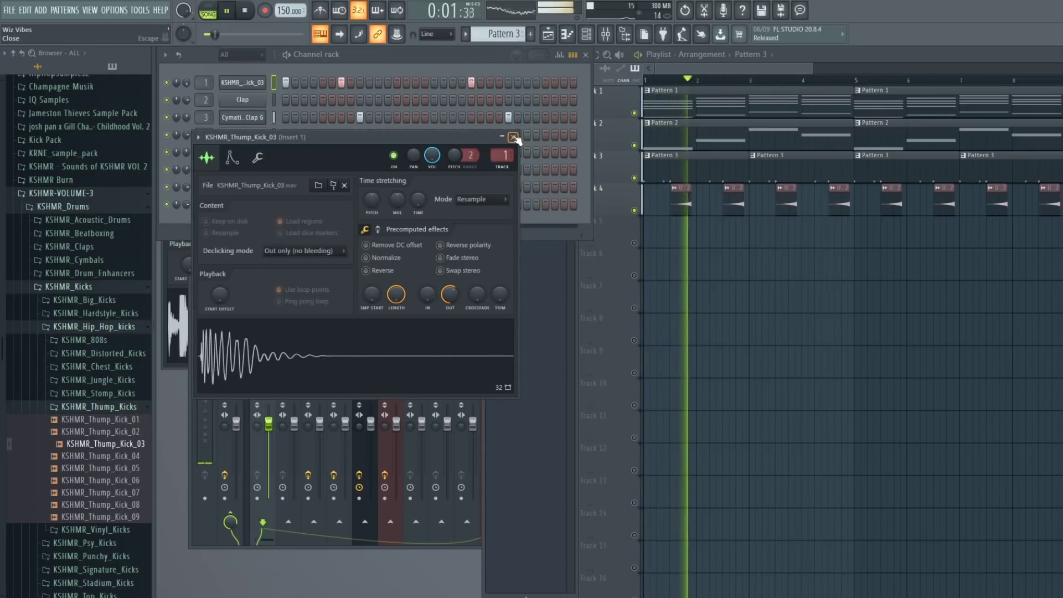
{"action": "left_click", "coordinate": [513, 137]}
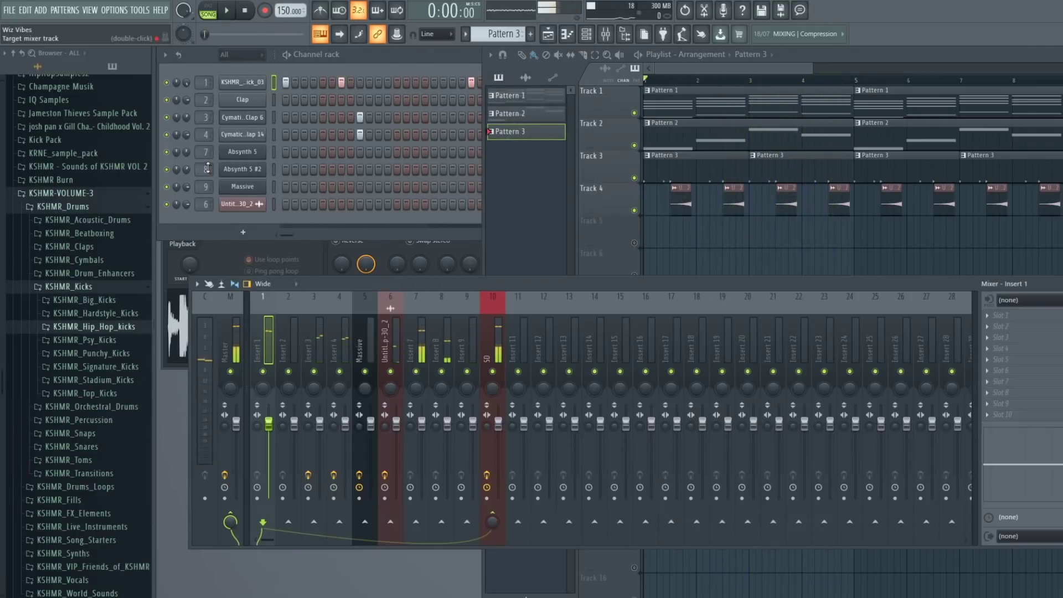
Route Absynth 5 #2 to mixer track 7 and reduce Insert 7's highs with Fruity parametric EQ 2.
{"action": "left_click", "coordinate": [208, 169]}
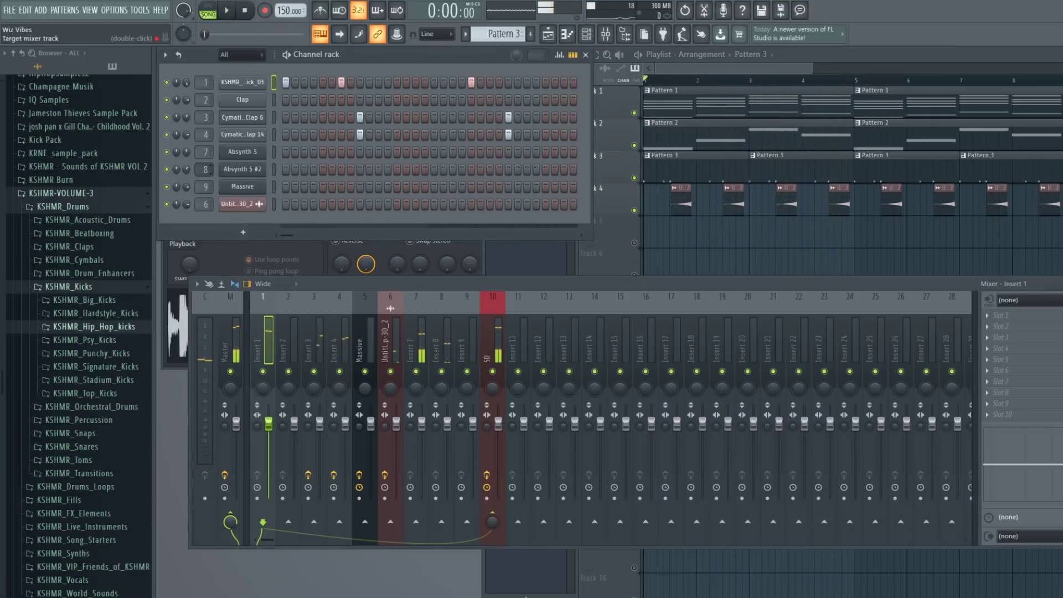
{"action": "left_click", "coordinate": [999, 315]}
{"action": "left_click", "coordinate": [835, 437]}
{"action": "left_click_drag", "start_coordinate": [409, 206], "coordinate": [369, 213]}
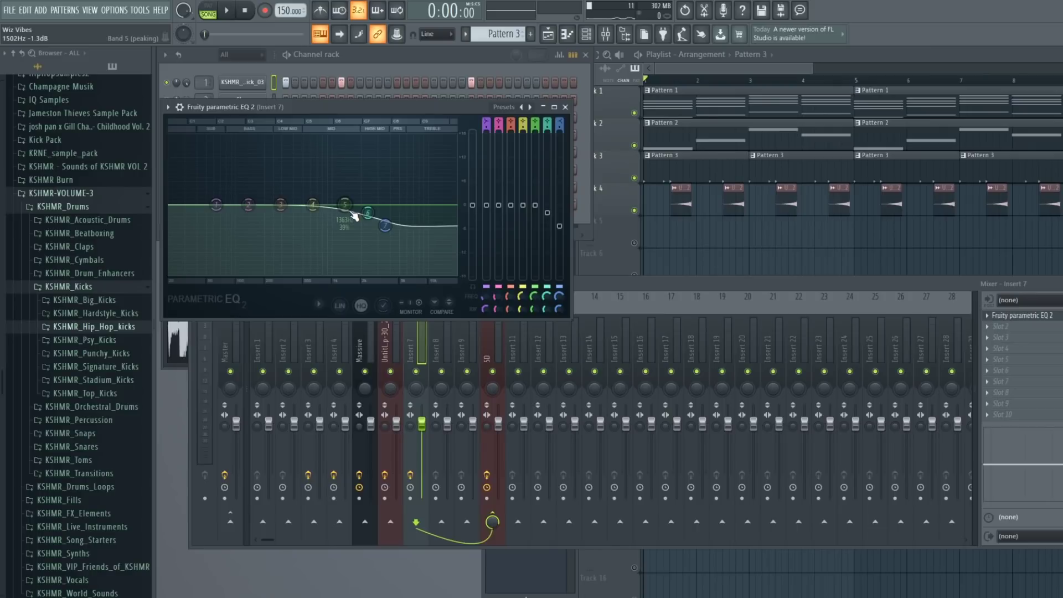
{"action": "key", "text": "space"}
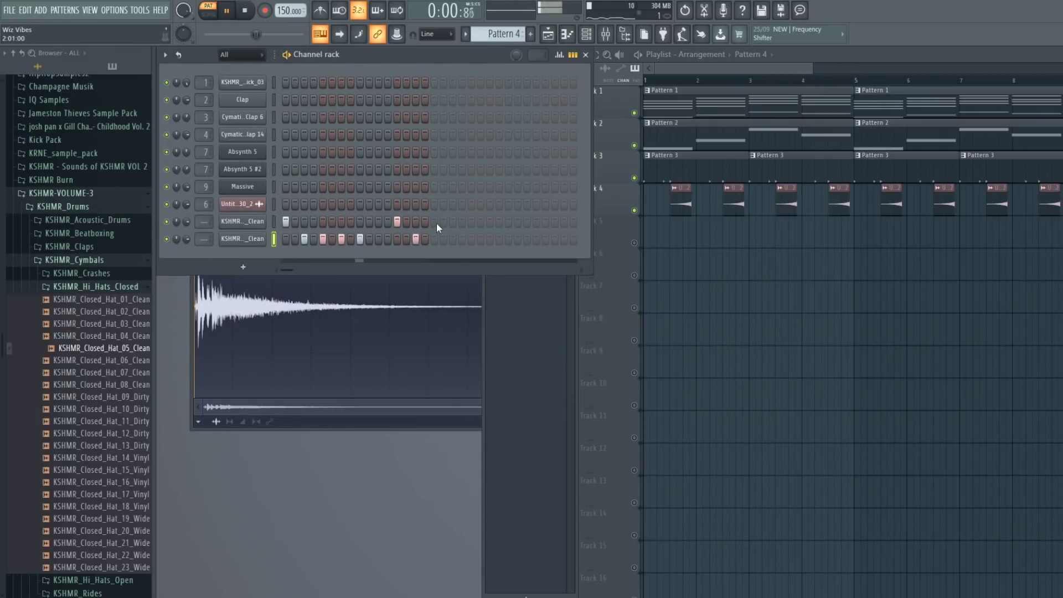
Place Pattern 4 at bar 1 of playlist Track 5 and route both closed-hat channels to mixer track 11.
{"action": "left_click_drag", "start_coordinate": [436, 222], "coordinate": [680, 238]}
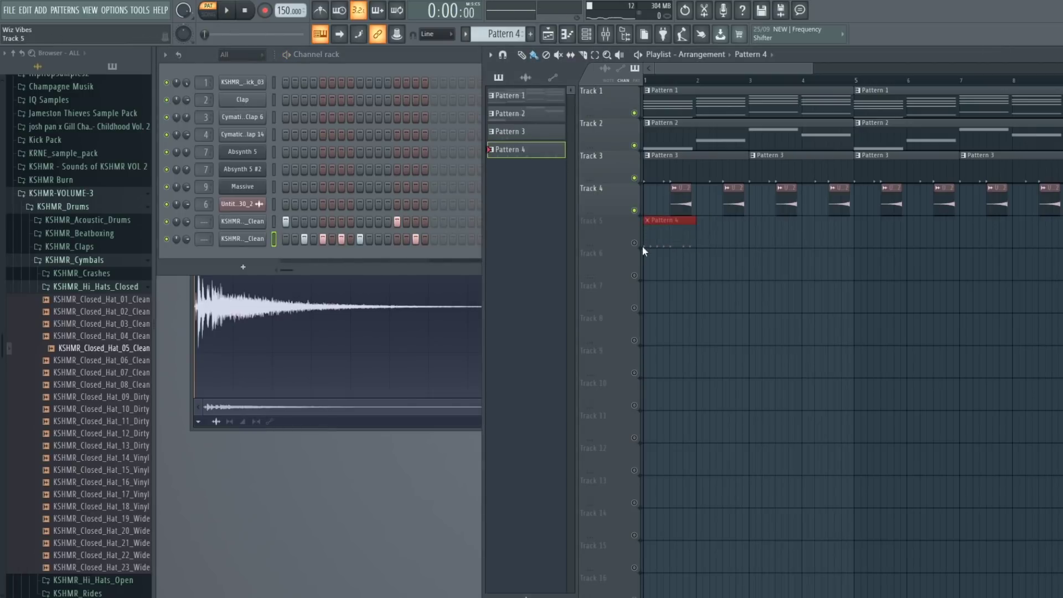
{"action": "left_click", "coordinate": [234, 218]}
{"action": "key", "text": "ctrl+l"}
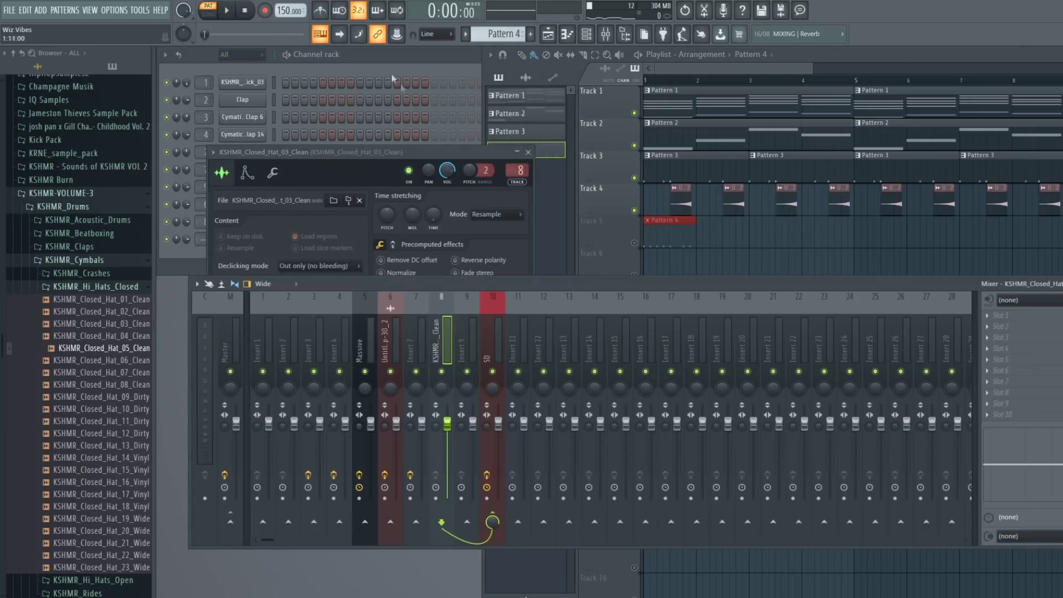
{"action": "left_click", "coordinate": [383, 68]}
{"action": "left_click_drag", "start_coordinate": [204, 238], "coordinate": [204, 221]}
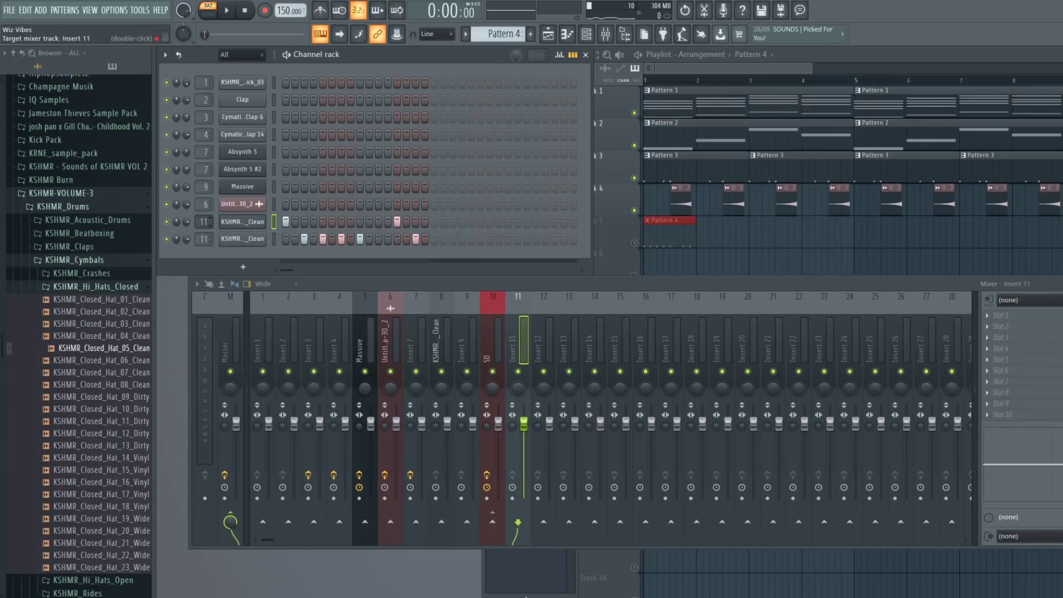
Add Gross Beat to Insert 11, audition Complex 2 and set the time preset to Complex 6.
{"action": "left_click", "coordinate": [1011, 316]}
{"action": "left_click", "coordinate": [930, 63]}
{"action": "left_click", "coordinate": [223, 215]}
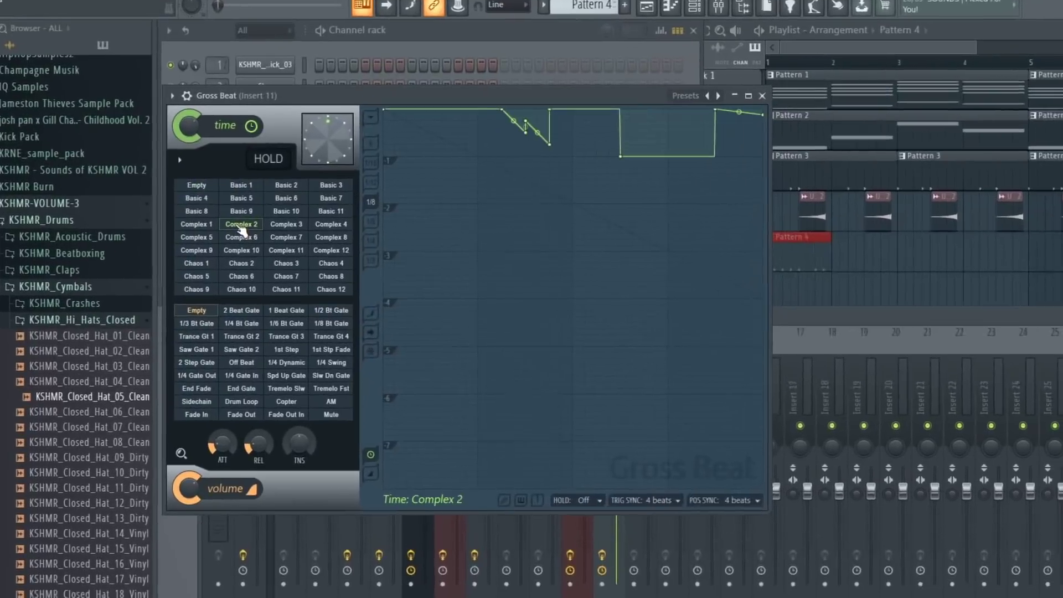
{"action": "key", "text": "space"}
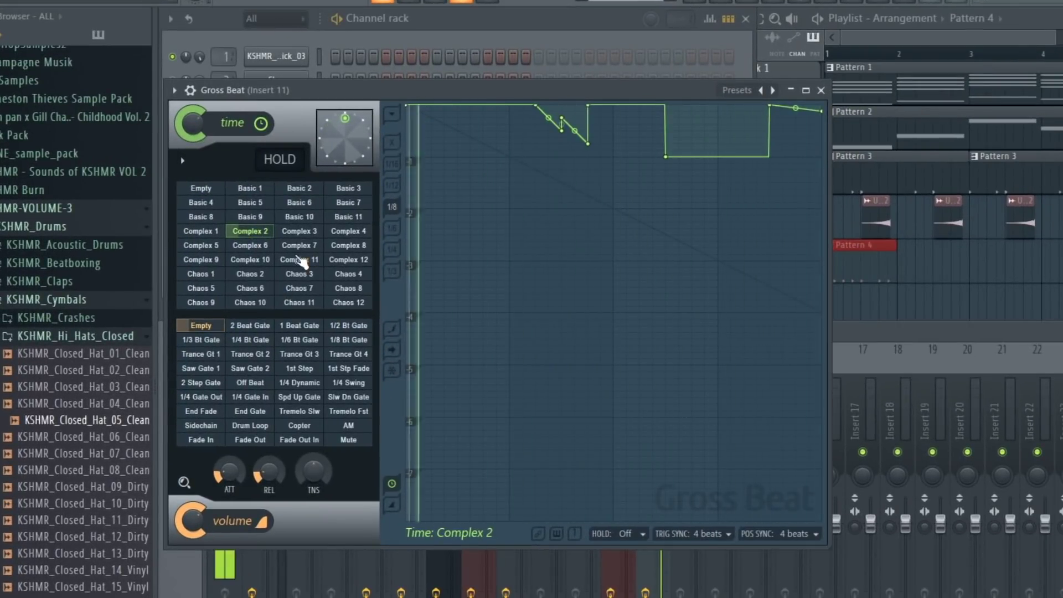
{"action": "left_click", "coordinate": [251, 245]}
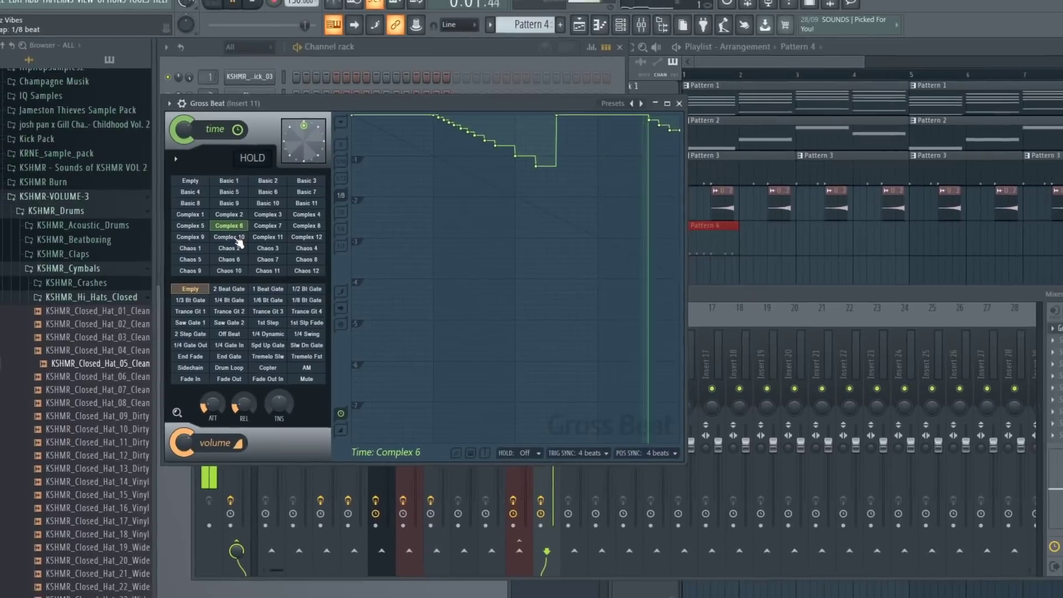
{"action": "left_click", "coordinate": [802, 91]}
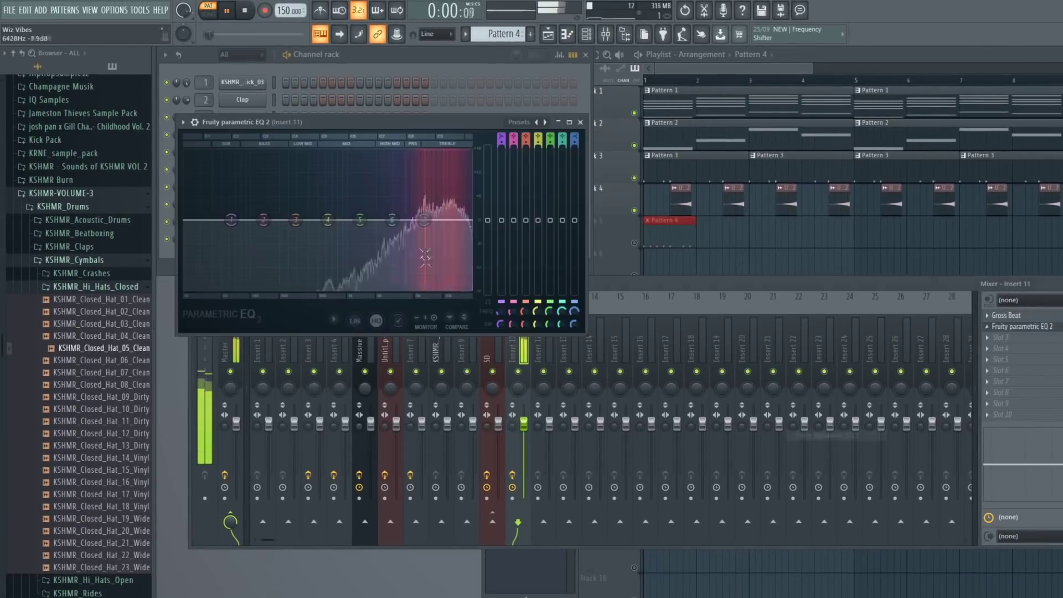
Lower the highs in Insert 11's Fruity parametric EQ 2 and add Fruity Reeverb with a 0.7 sec decay.
{"action": "mouse_move", "coordinate": [419, 220]}
{"action": "left_mouse_down"}
{"action": "mouse_move", "coordinate": [369, 293]}
{"action": "mouse_move", "coordinate": [419, 239]}
{"action": "left_mouse_up"}
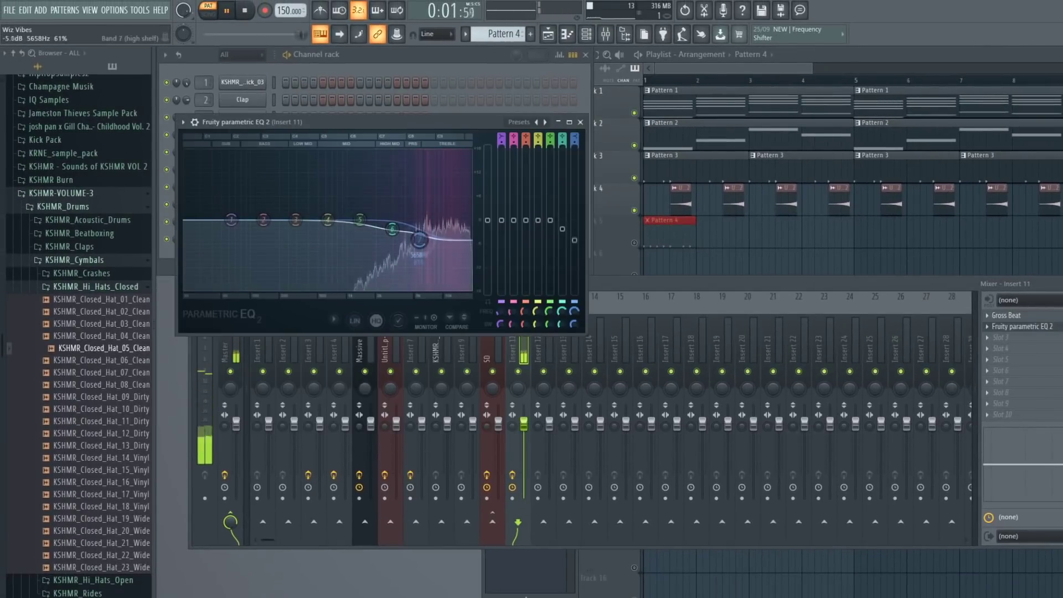
{"action": "left_click", "coordinate": [999, 338]}
{"action": "left_click", "coordinate": [820, 50]}
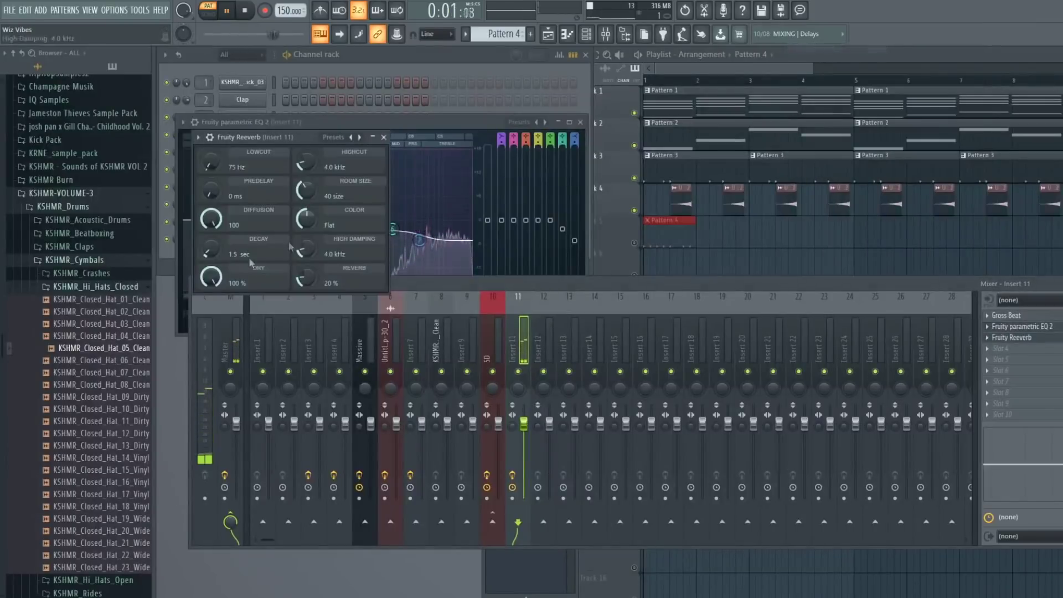
Add Fruity Stereo Shaper to slot 4 of Insert 11 with the Stereoize 2 preset.
{"action": "left_click", "coordinate": [997, 348]}
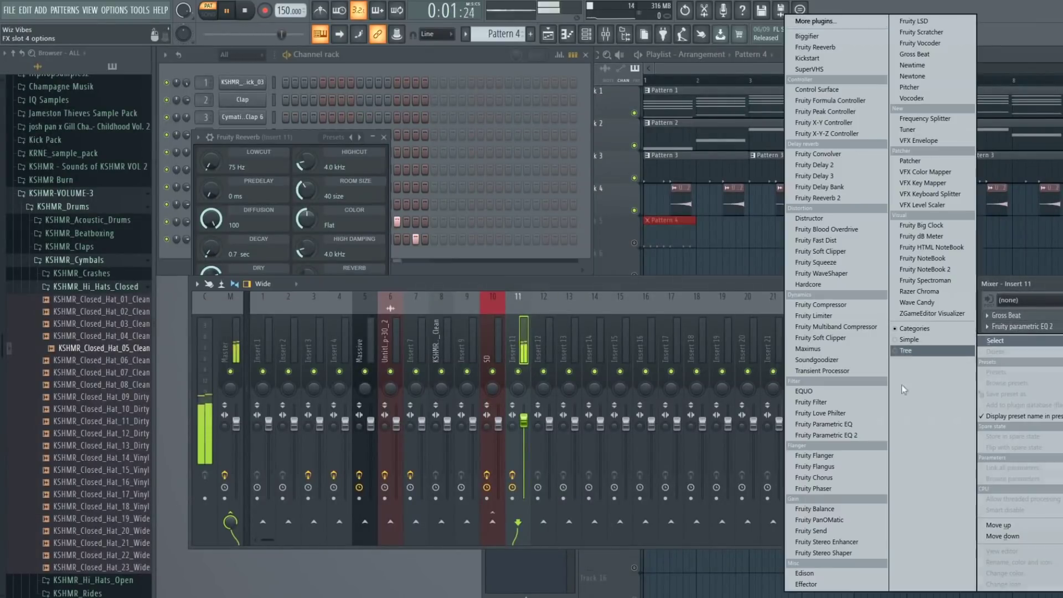
{"action": "left_click", "coordinate": [853, 553]}
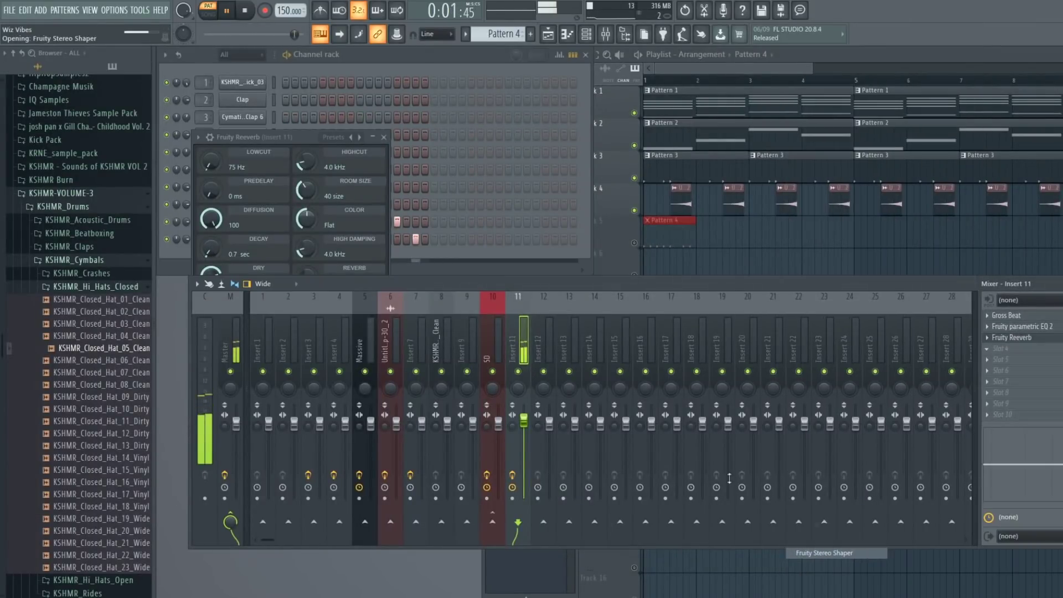
{"action": "left_click", "coordinate": [213, 153]}
{"action": "mouse_move", "coordinate": [293, 198]}
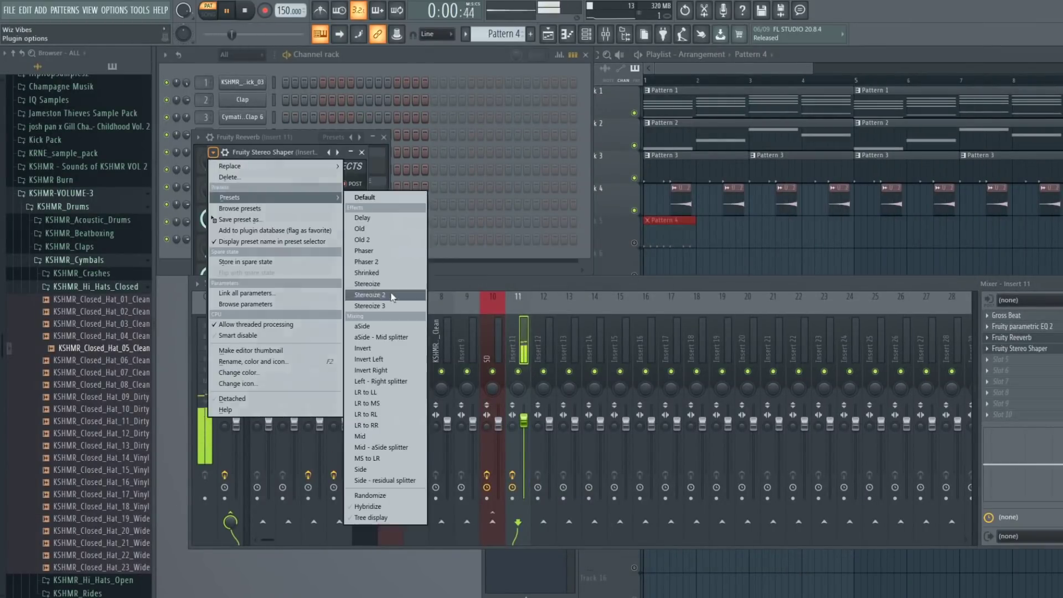
{"action": "left_click", "coordinate": [387, 296]}
{"action": "left_click", "coordinate": [363, 152]}
{"action": "left_click", "coordinate": [384, 136]}
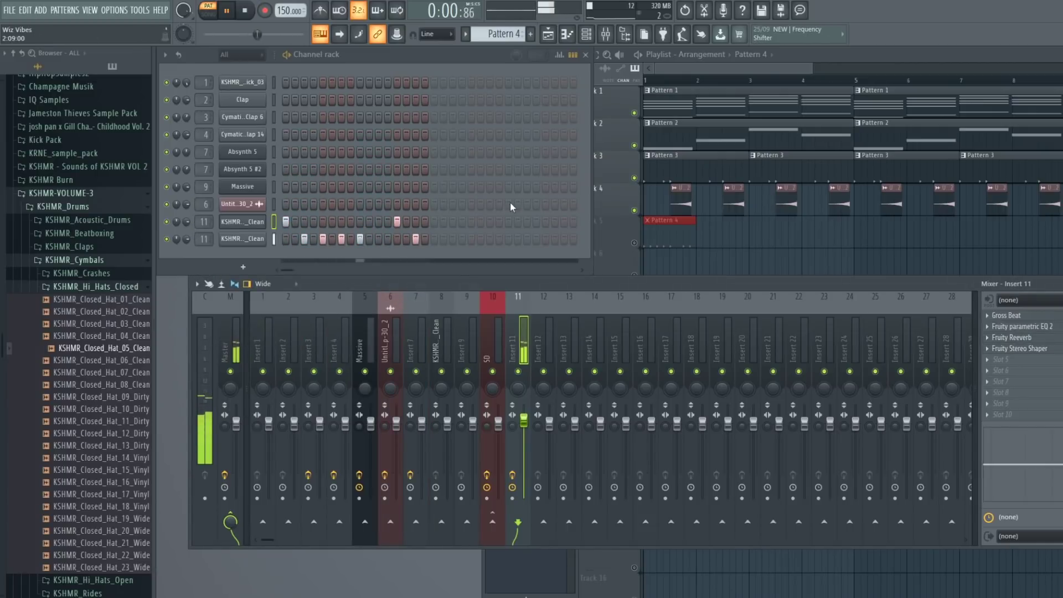
Enable playlist Track 5, repeat the Pattern 4 hat clip along the arrangement and play it in song mode.
{"action": "left_click", "coordinate": [638, 252]}
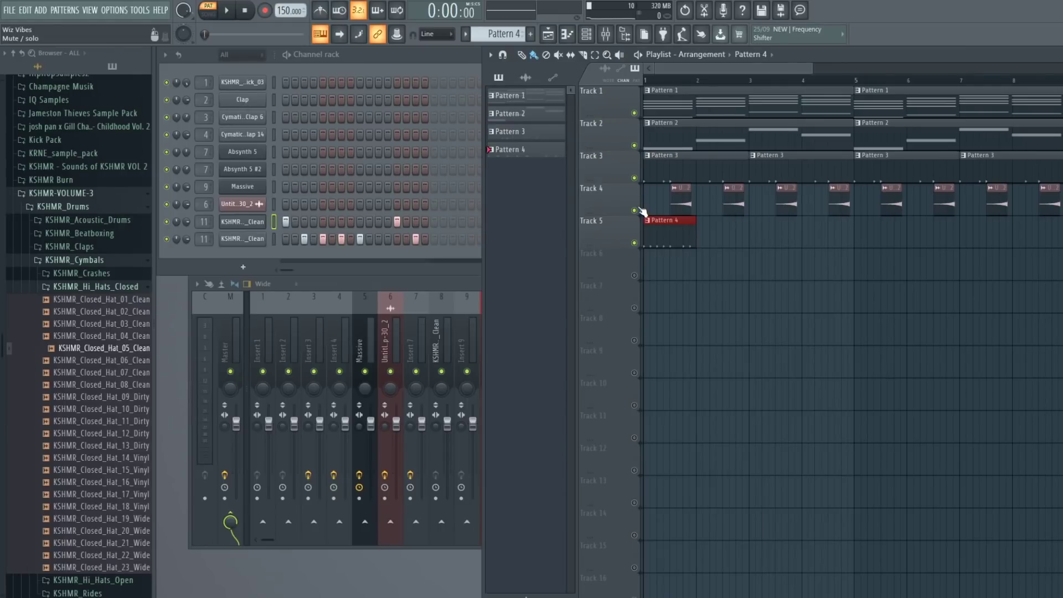
{"action": "left_click", "coordinate": [232, 12]}
{"action": "mouse_move", "coordinate": [720, 233]}
{"action": "left_mouse_down"}
{"action": "mouse_move", "coordinate": [830, 232]}
{"action": "mouse_move", "coordinate": [664, 244]}
{"action": "left_mouse_up"}
{"action": "key", "text": "space"}
{"action": "key", "text": "ctrl+b"}
{"action": "key", "text": "space"}
Lower the KSHMR_Closed_Hat_05 sample's pitch to about -375 cents and audition both closed hats in the song.
{"action": "left_click", "coordinate": [242, 239]}
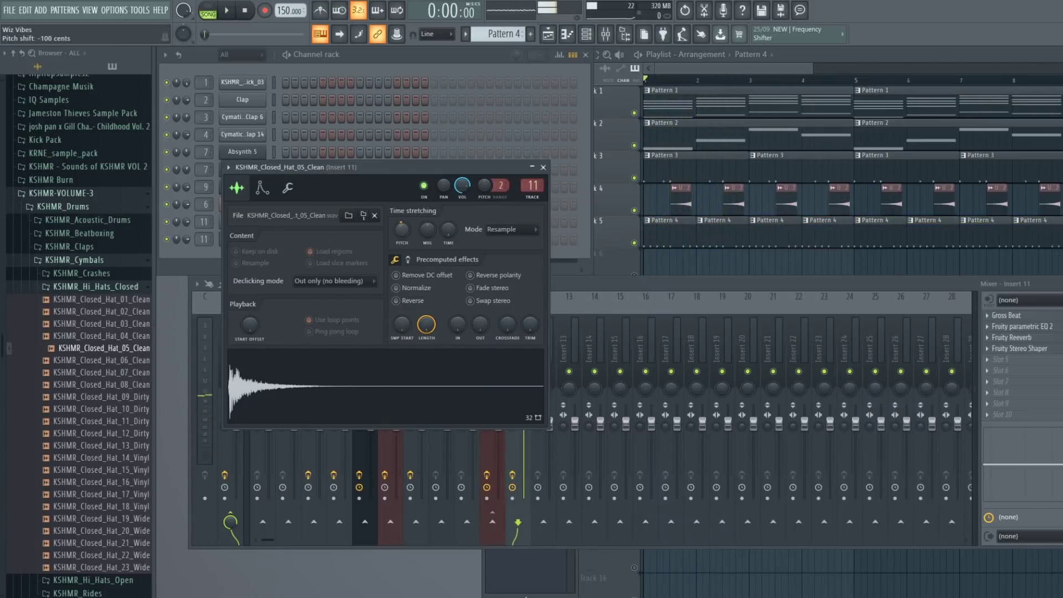
{"action": "key", "text": "space"}
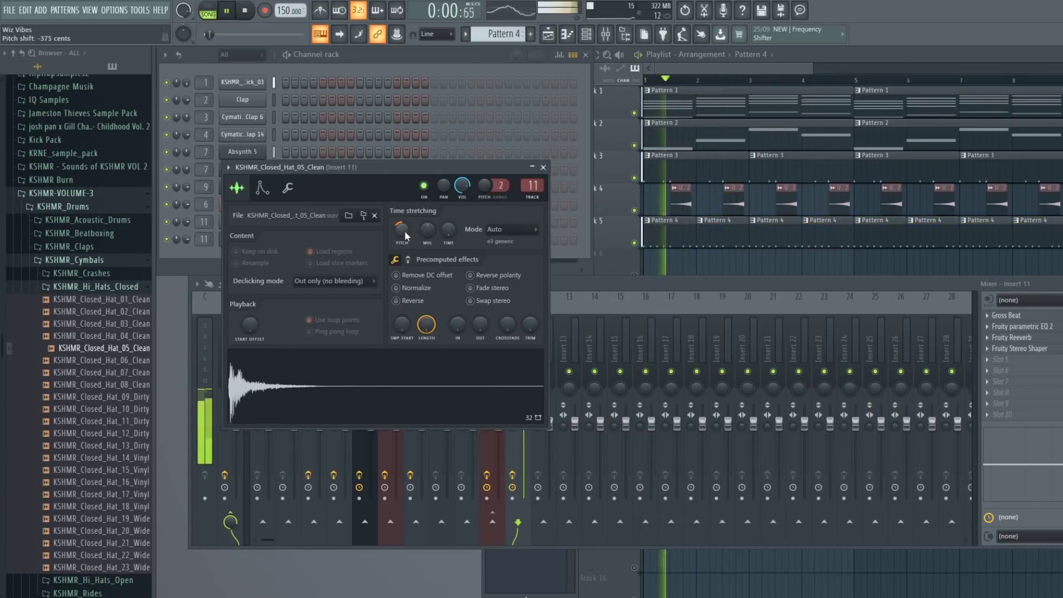
{"action": "key", "text": "space"}
{"action": "key", "text": "Escape"}
{"action": "left_click", "coordinate": [244, 222]}
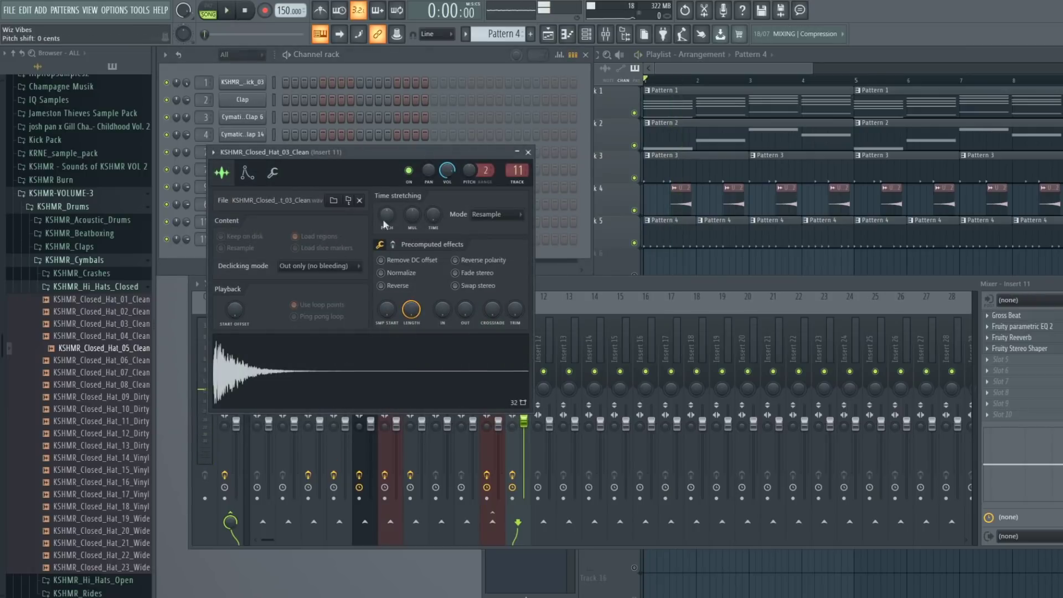
{"action": "key", "text": "space"}
{"action": "left_click", "coordinate": [528, 151]}
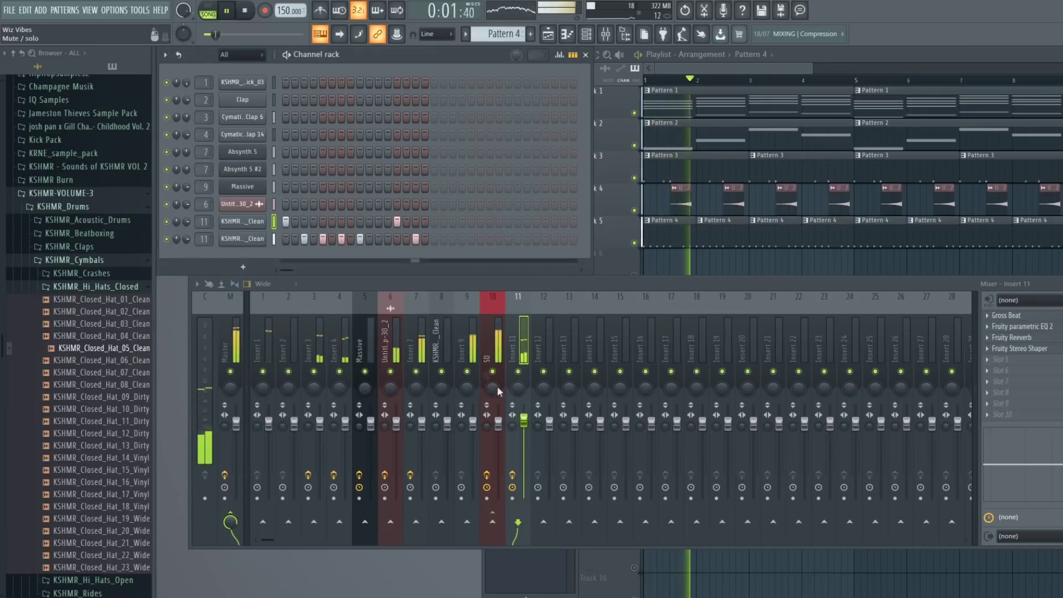
Set Insert 11's Gross Beat time preset to Basic 2 while auditioning the song.
{"action": "left_click", "coordinate": [1005, 315]}
{"action": "key", "text": "space"}
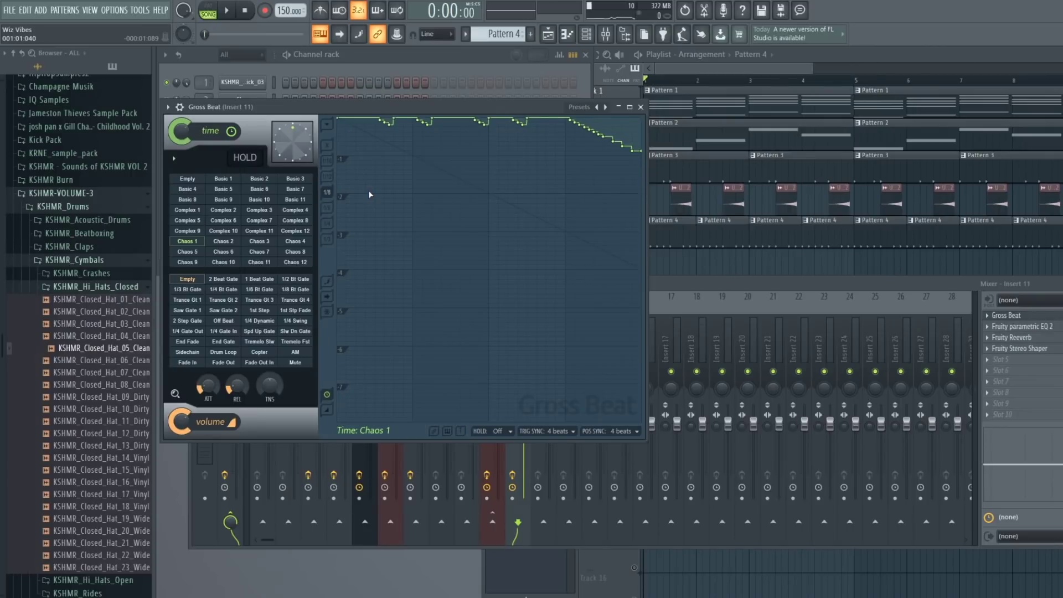
{"action": "key", "text": "space"}
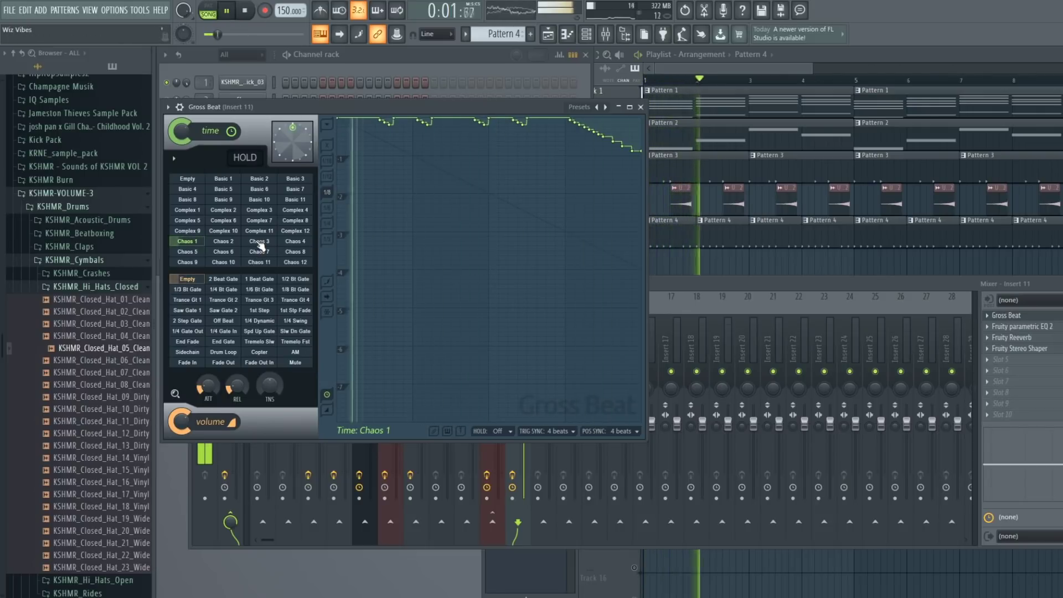
{"action": "left_click", "coordinate": [259, 178]}
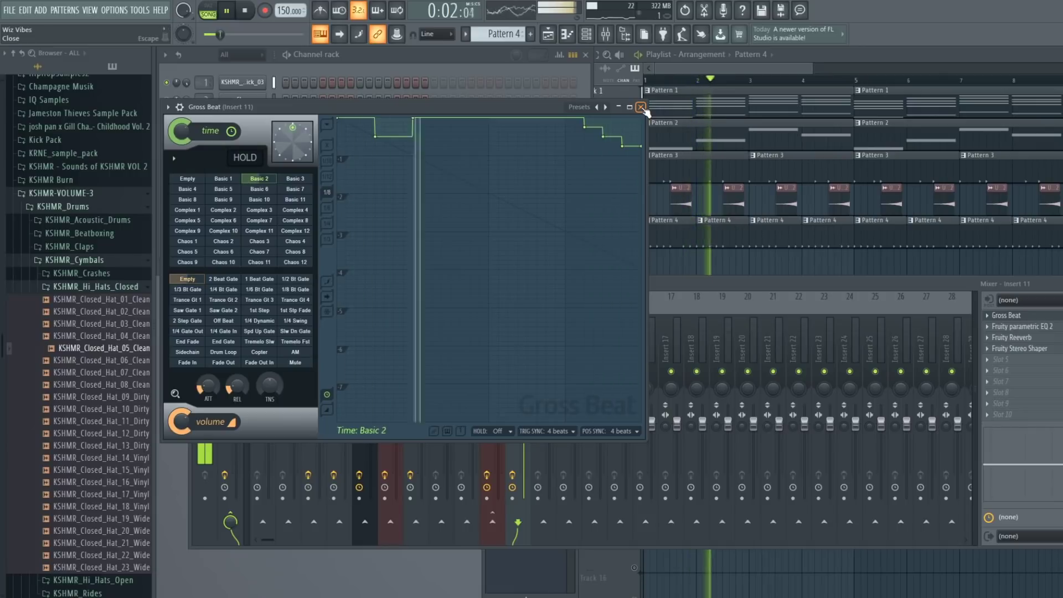
{"action": "left_click", "coordinate": [641, 106]}
{"action": "key", "text": "space"}
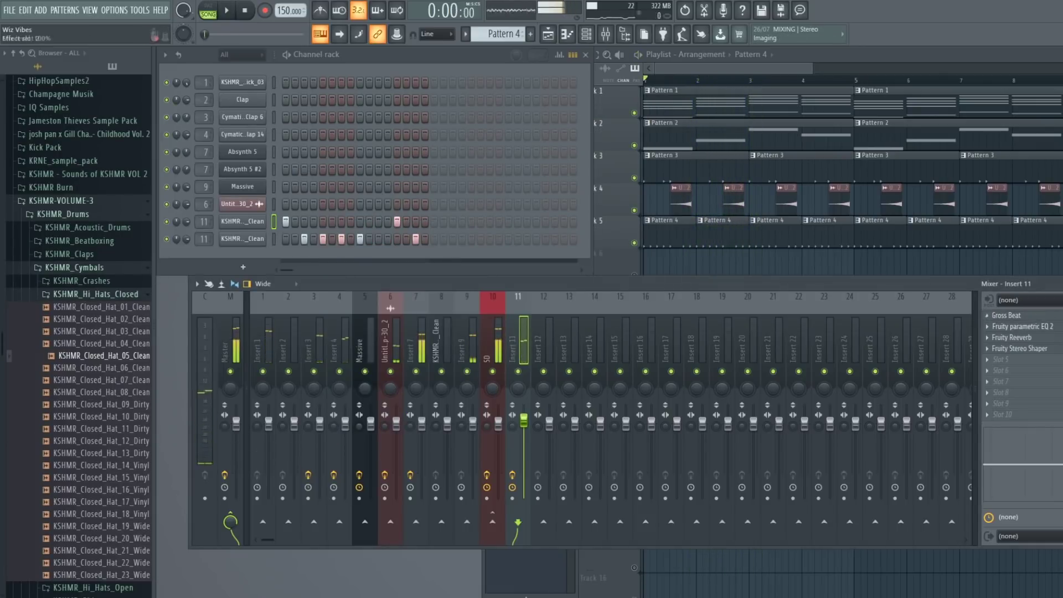
Automate Gross Beat's mix level on Track 6 with the level raised only in bar 4, and duplicate the clip over bars 5 to 8.
{"action": "right_click", "coordinate": [1041, 315]}
{"action": "left_click", "coordinate": [1035, 404]}
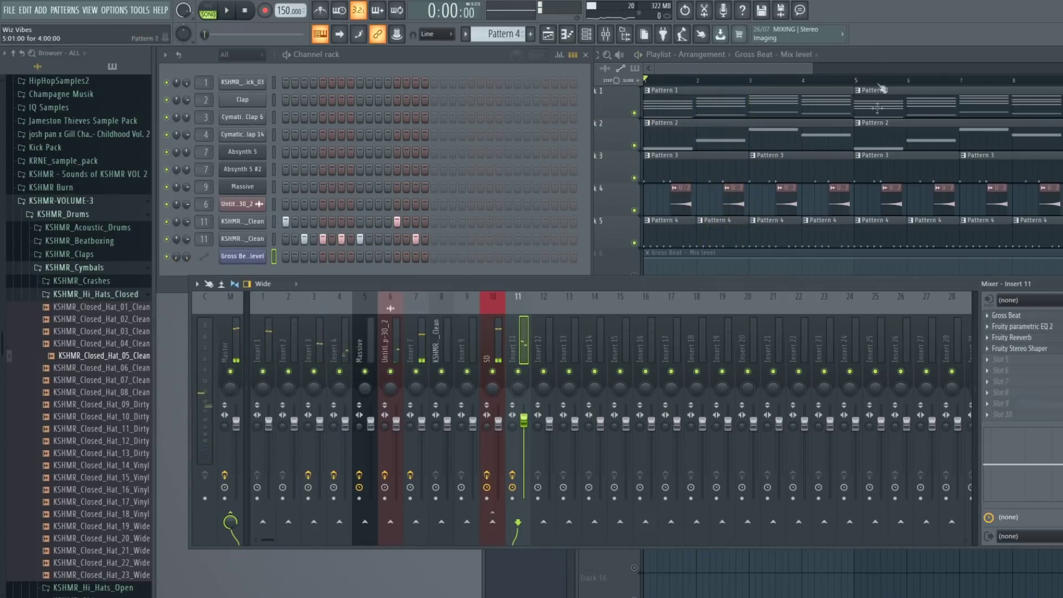
{"action": "right_click", "coordinate": [800, 272]}
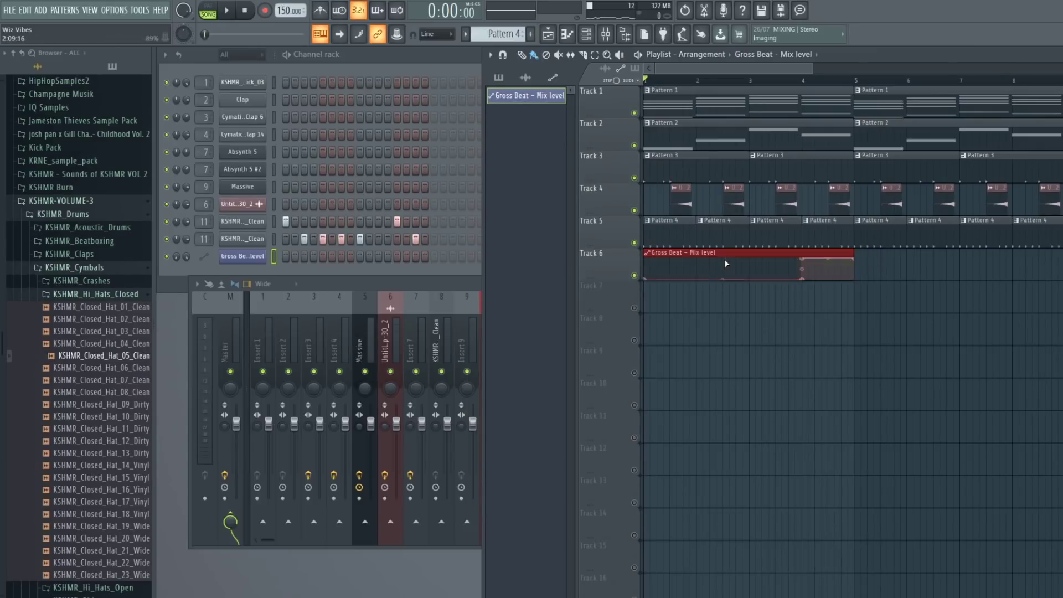
{"action": "key", "text": "ctrl+b"}
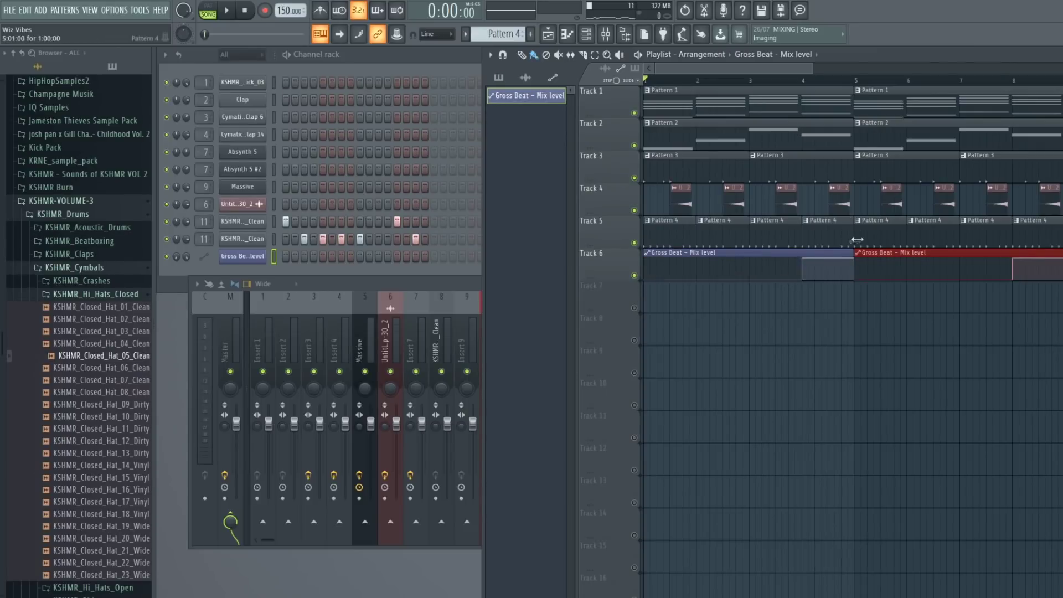
{"action": "left_click", "coordinate": [819, 242]}
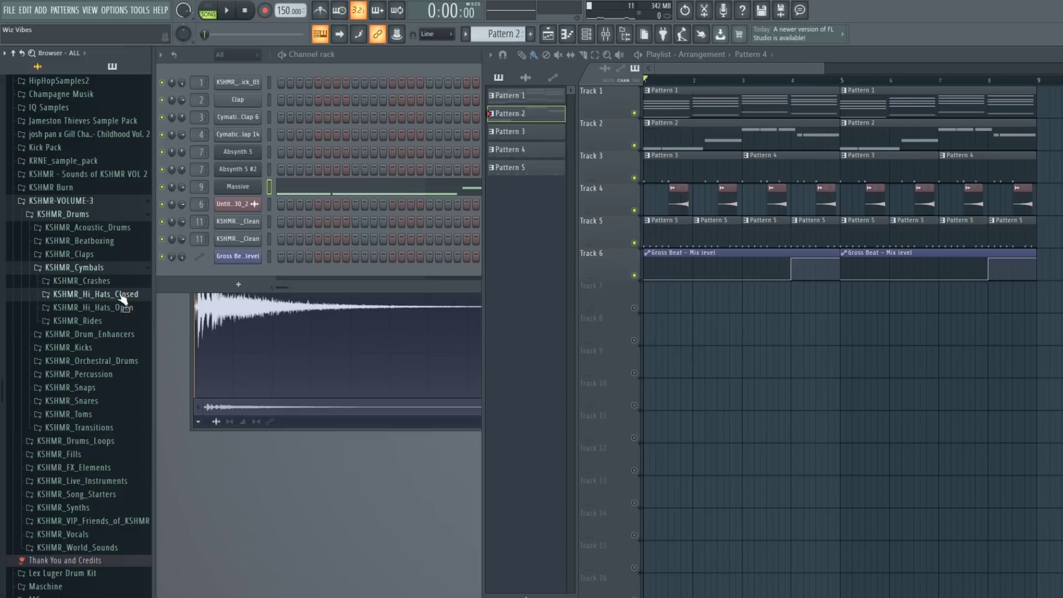
In Pattern 6, add KSHMR_Ride_08 on step 1 and KSHMR_Ride_14 on step 9, and route both to mixer track 12.
{"action": "left_click", "coordinate": [105, 320]}
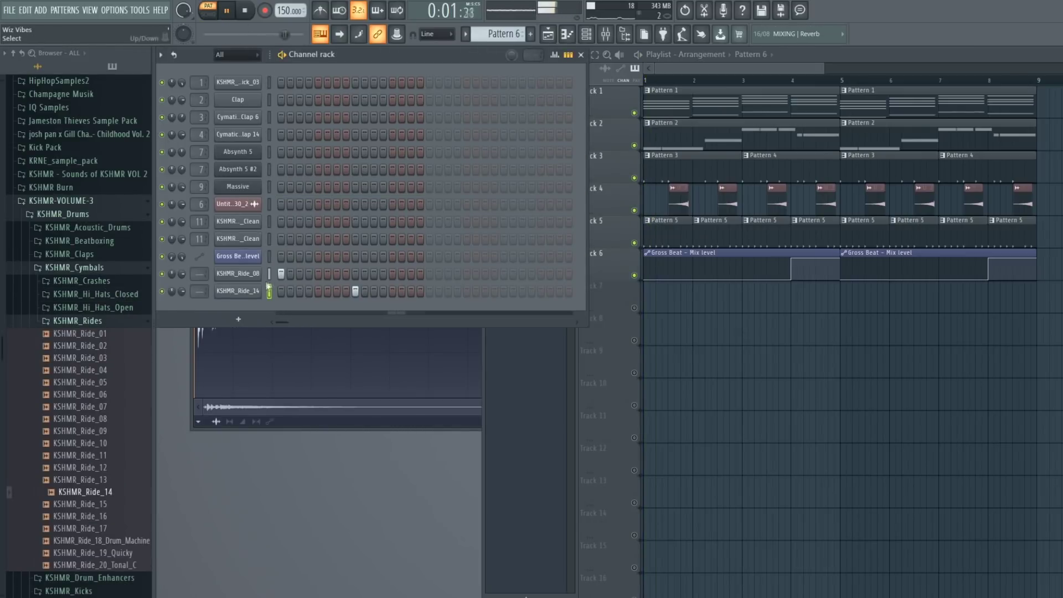
{"action": "key", "text": "space"}
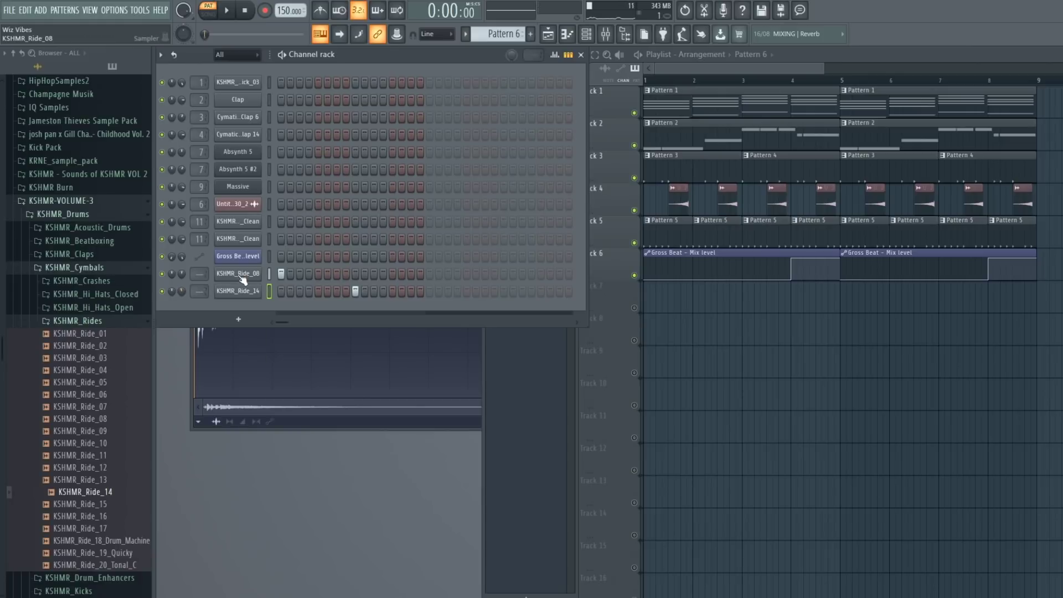
{"action": "left_click", "coordinate": [242, 275]}
{"action": "left_click", "coordinate": [577, 243]}
{"action": "left_click", "coordinate": [394, 53]}
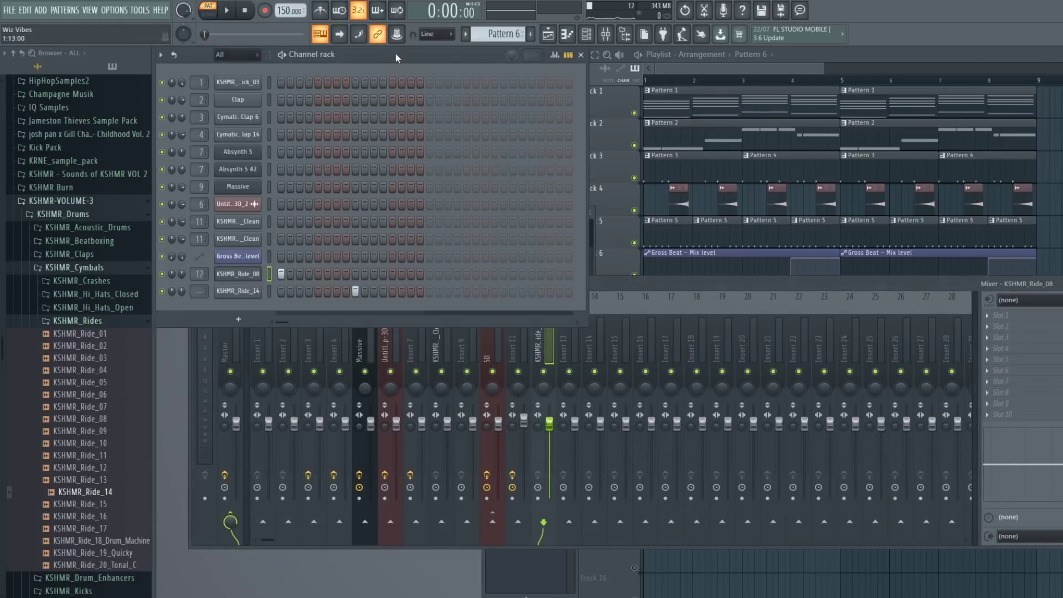
{"action": "left_click", "coordinate": [248, 292]}
{"action": "scroll", "coordinate": [469, 126], "scroll_direction": "up", "scroll_amount": 12}
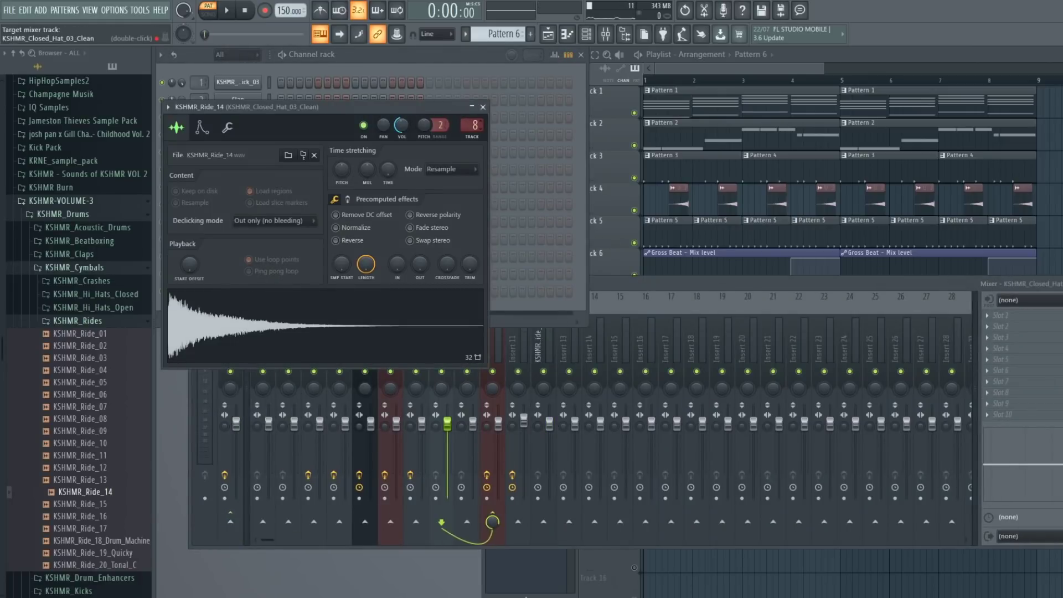
{"action": "left_click", "coordinate": [482, 107]}
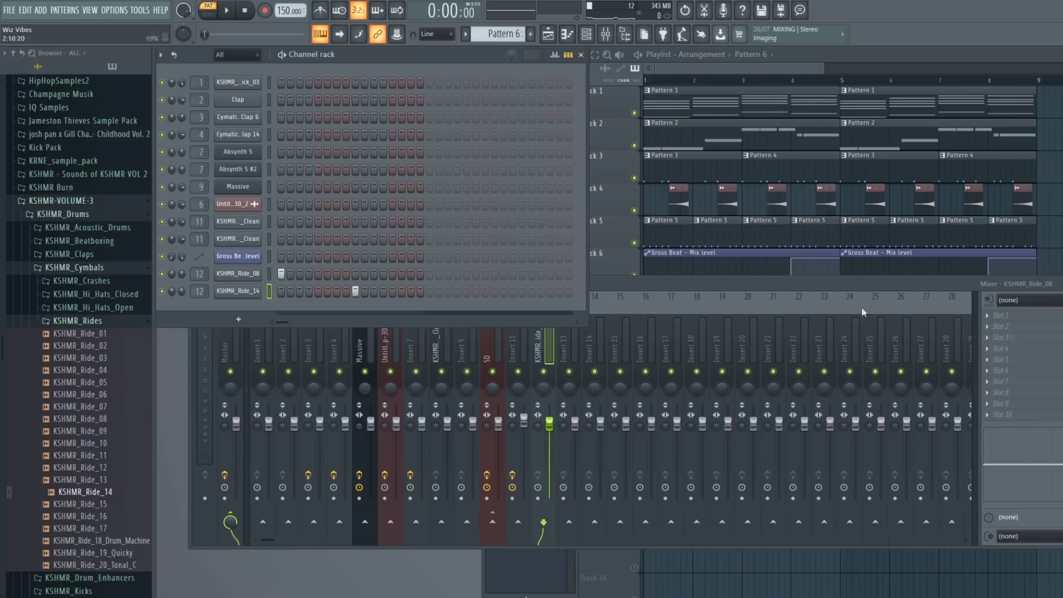
Add Fruity Parametric EQ 2 to the ride mixer track, cut the highs with band 7 and boost band 6 slightly.
{"action": "left_click", "coordinate": [997, 315]}
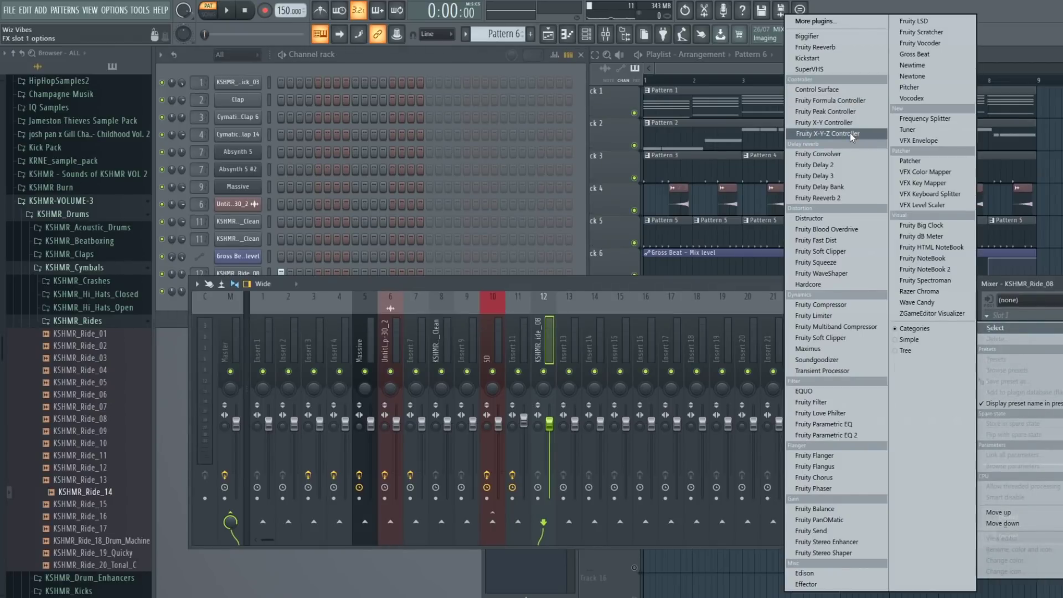
{"action": "left_click", "coordinate": [826, 435]}
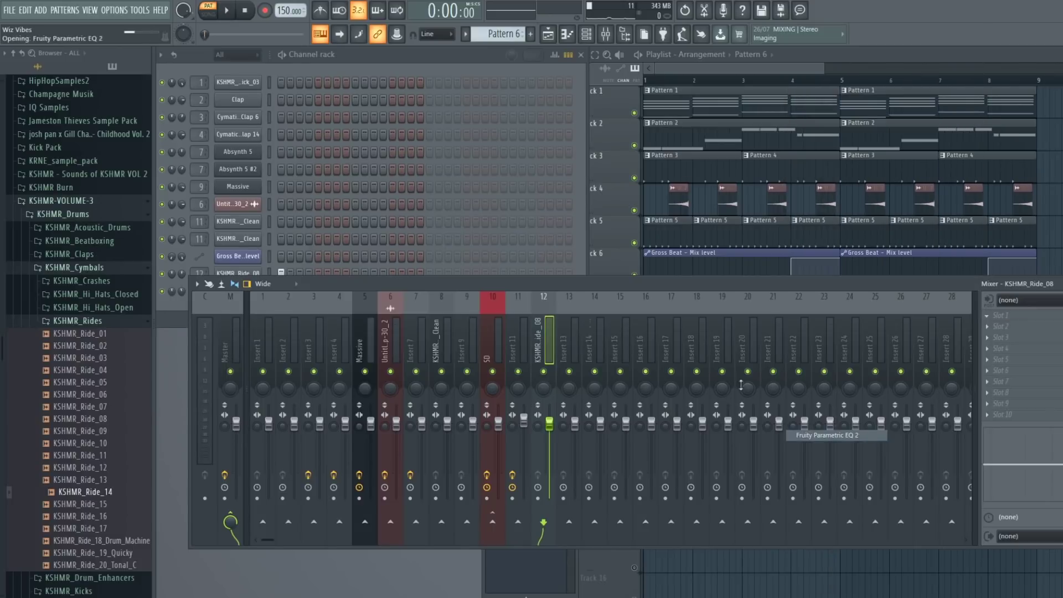
{"action": "left_click", "coordinate": [227, 10]}
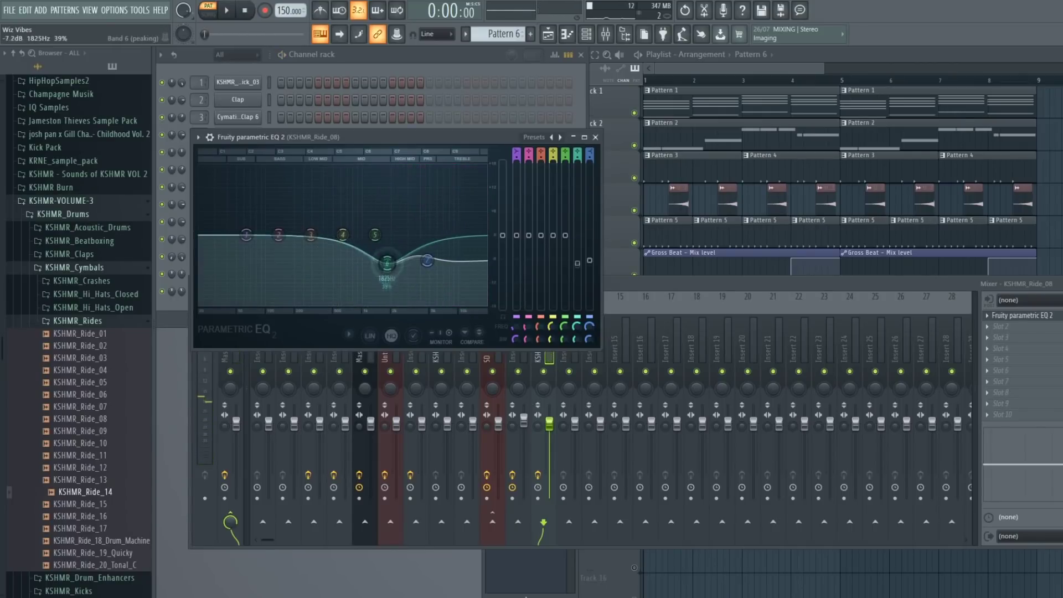
{"action": "left_click_drag", "start_coordinate": [442, 273], "coordinate": [447, 287]}
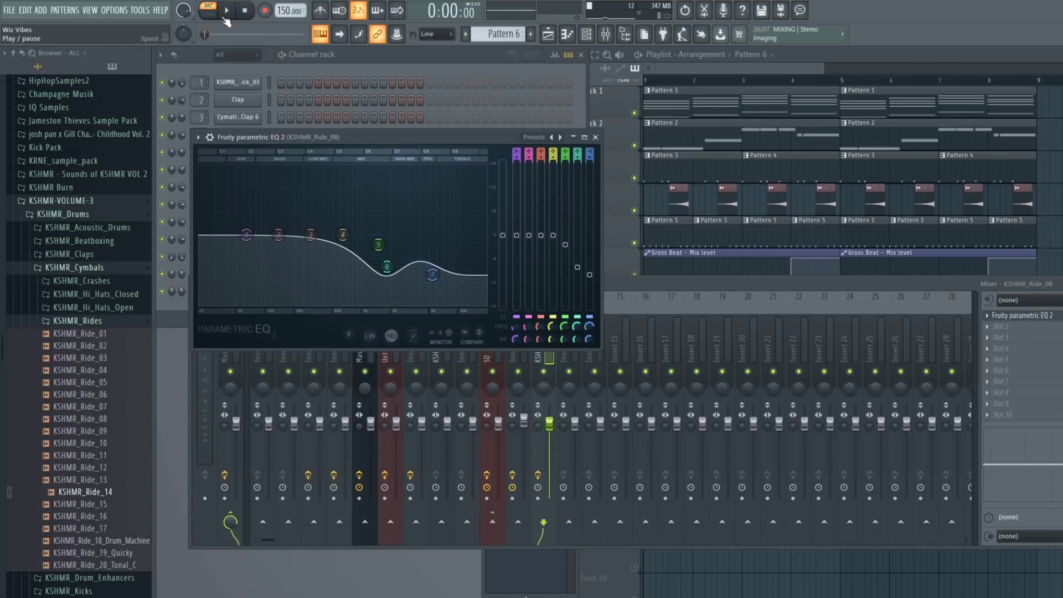
{"action": "left_click", "coordinate": [226, 10]}
{"action": "left_click_drag", "start_coordinate": [386, 267], "coordinate": [388, 214]}
Add Fruity Reeverb to slot 2 of the ride track with 2.7 sec decay, 47% dry and 32% reverb.
{"action": "left_click", "coordinate": [999, 326]}
{"action": "left_click", "coordinate": [853, 53]}
{"action": "left_click_drag", "start_coordinate": [227, 291], "coordinate": [227, 310]}
{"action": "left_click_drag", "start_coordinate": [225, 264], "coordinate": [225, 256]}
{"action": "left_click_drag", "start_coordinate": [321, 292], "coordinate": [321, 287]}
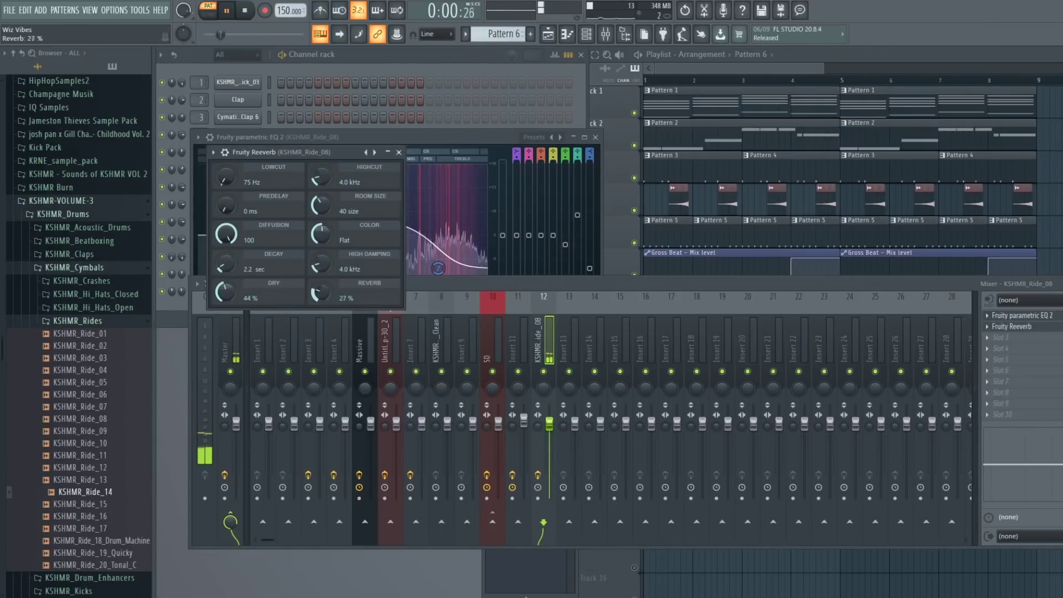
{"action": "left_click_drag", "start_coordinate": [226, 264], "coordinate": [225, 257]}
{"action": "left_click_drag", "start_coordinate": [320, 292], "coordinate": [321, 289]}
{"action": "left_click_drag", "start_coordinate": [225, 291], "coordinate": [226, 288]}
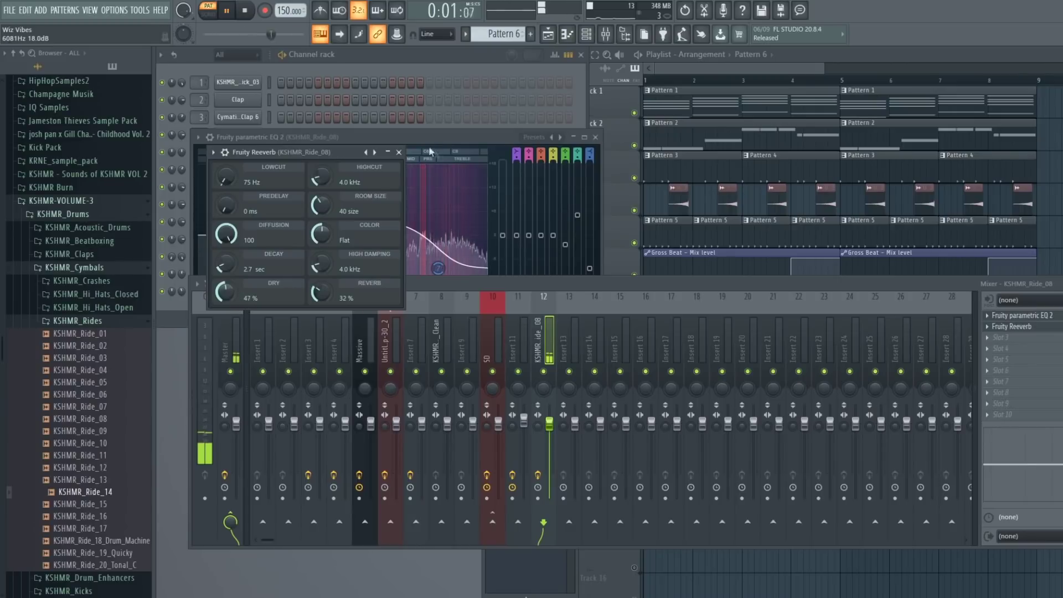
{"action": "left_click", "coordinate": [398, 152]}
Add Transient Processor to slot 3 of the ride track and reduce its attack.
{"action": "left_click", "coordinate": [992, 337]}
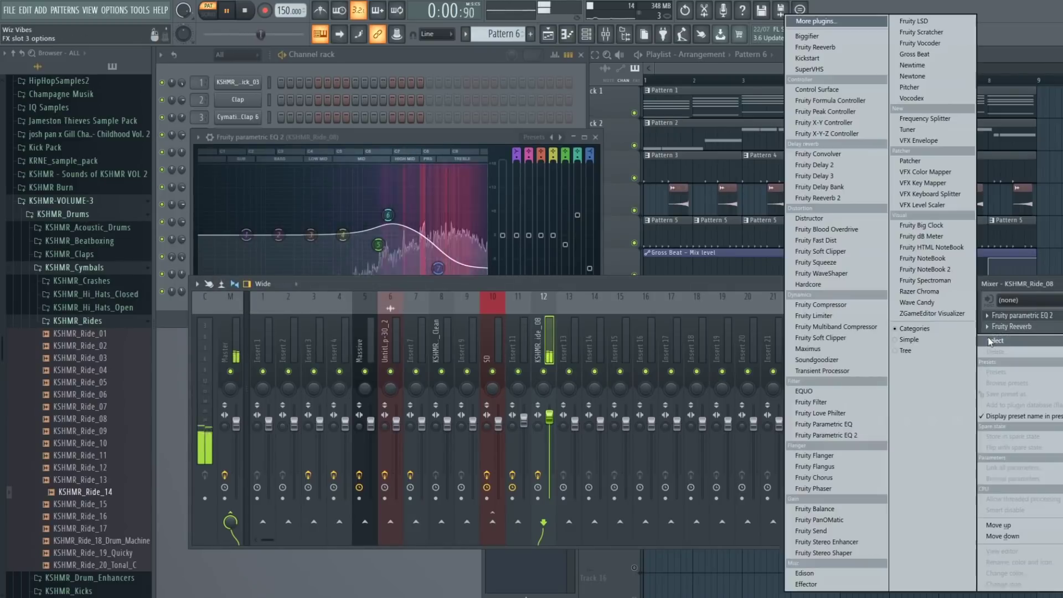
{"action": "left_click", "coordinate": [842, 371]}
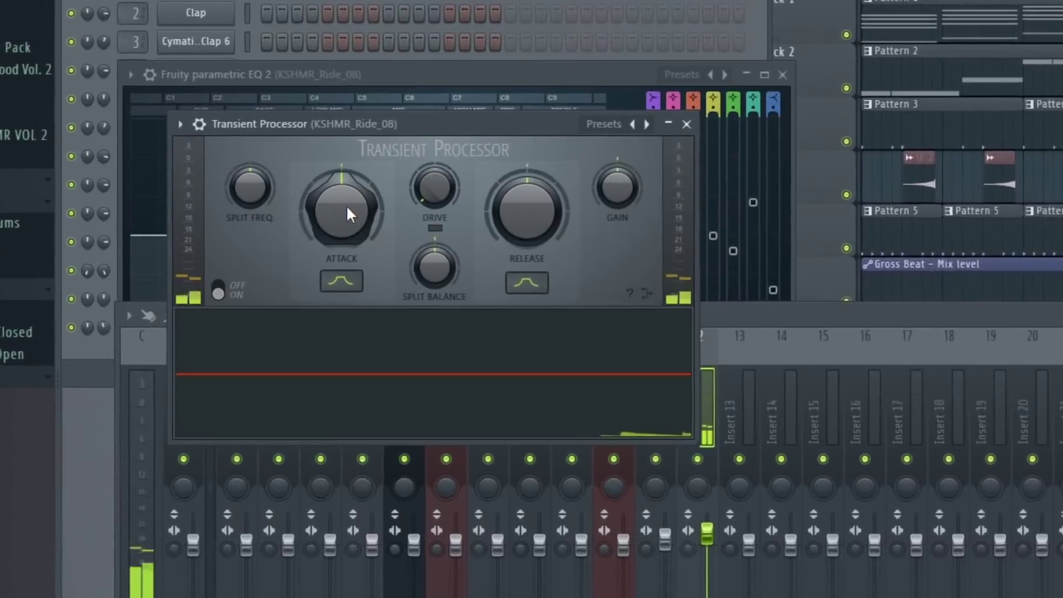
{"action": "left_click_drag", "start_coordinate": [347, 213], "coordinate": [364, 237]}
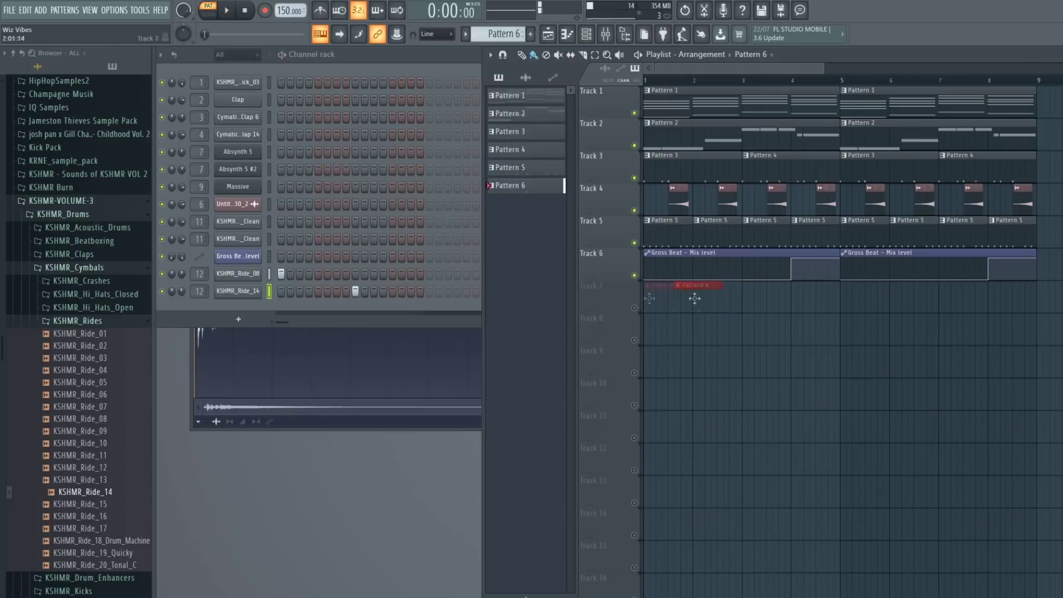
Place Pattern 6 on playlist Track 7, repeat it across bars 1 to 8 and play the song.
{"action": "left_click", "coordinate": [644, 308]}
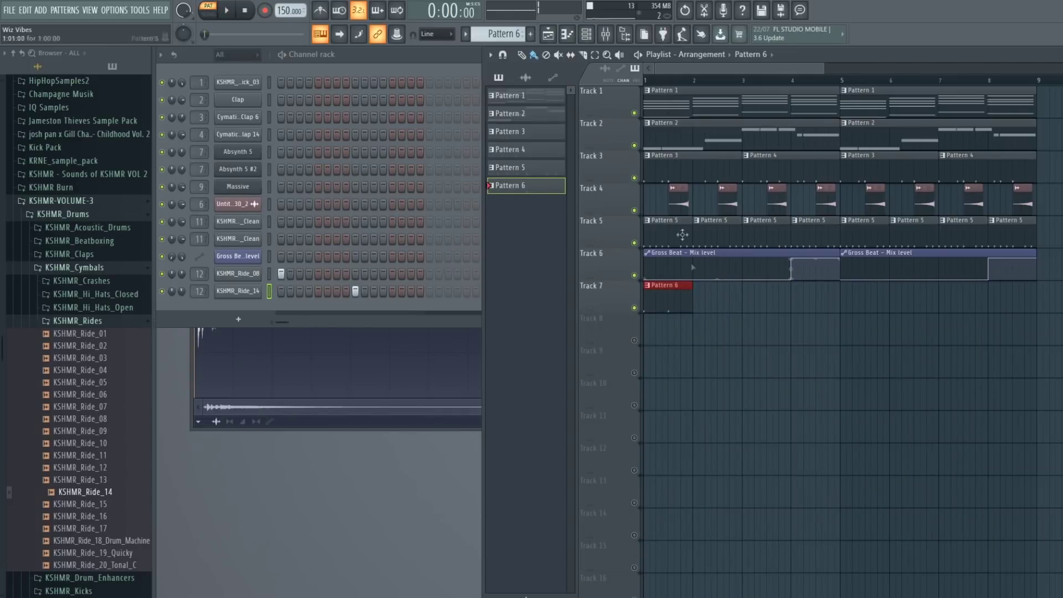
{"action": "left_click_drag", "start_coordinate": [670, 299], "coordinate": [813, 299]}
{"action": "left_click", "coordinate": [226, 10]}
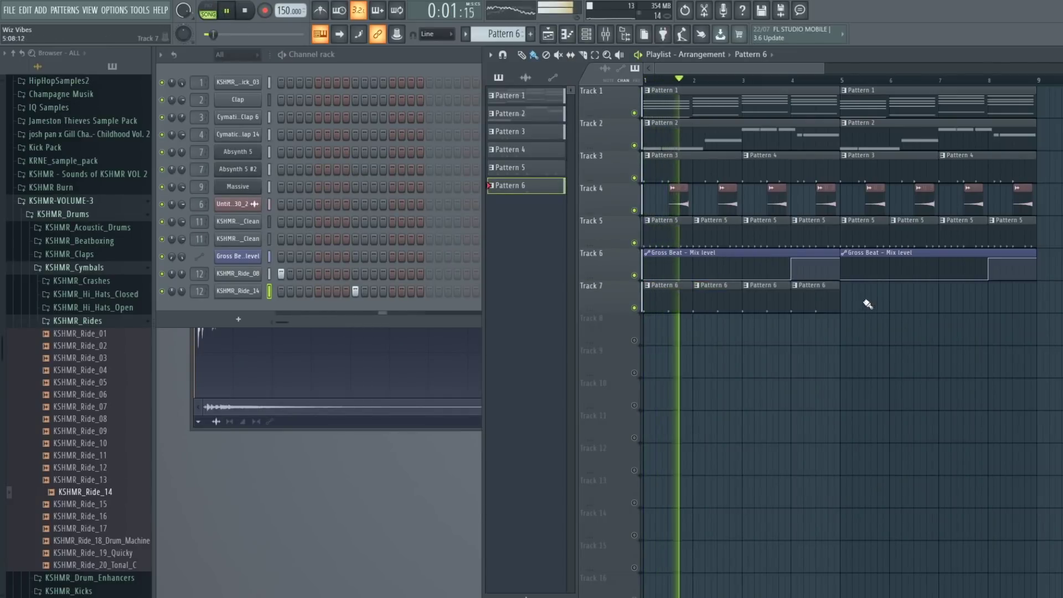
{"action": "left_click_drag", "start_coordinate": [860, 301], "coordinate": [656, 297]}
{"action": "key", "text": "ctrl+b"}
{"action": "left_click", "coordinate": [940, 369], "text": "ctrl"}
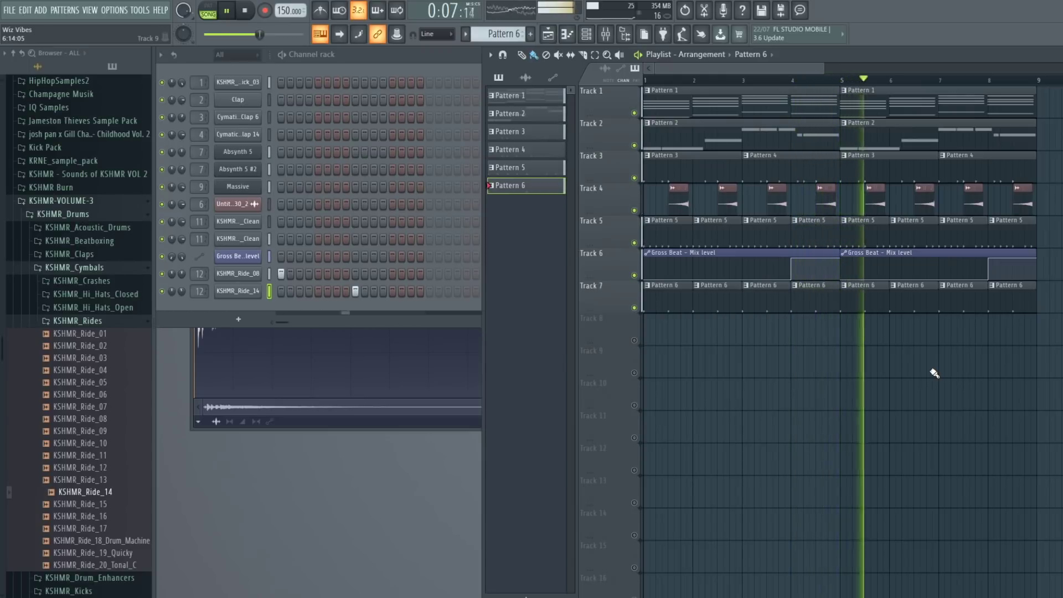
{"action": "key", "text": "space"}
Solo playlist Track 4, set its reversed audio clip's declicking mode to Crossfade (bleeding) and audition it.
{"action": "key", "text": "3"}
{"action": "scroll", "coordinate": [661, 123], "scroll_direction": "up", "scroll_amount": 3}
{"action": "left_click", "coordinate": [634, 210], "text": "ctrl"}
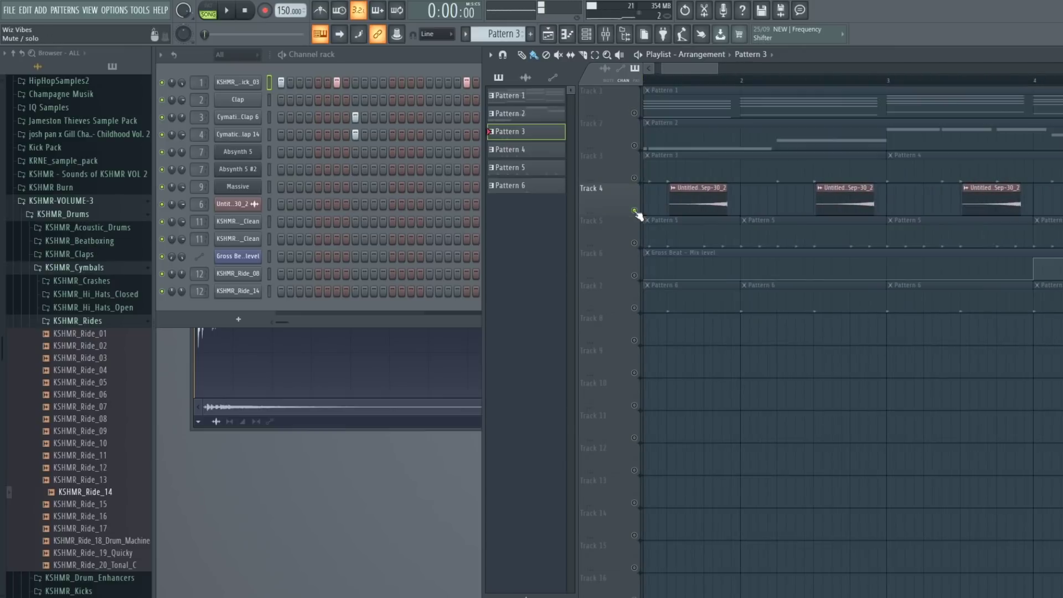
{"action": "left_click", "coordinate": [667, 81]}
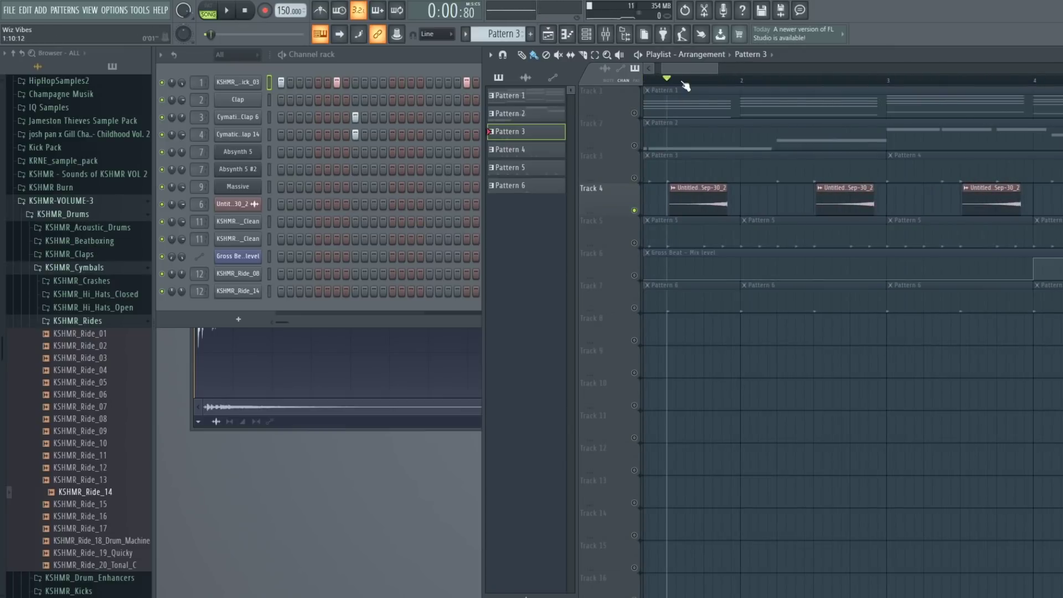
{"action": "double_click", "coordinate": [709, 203]}
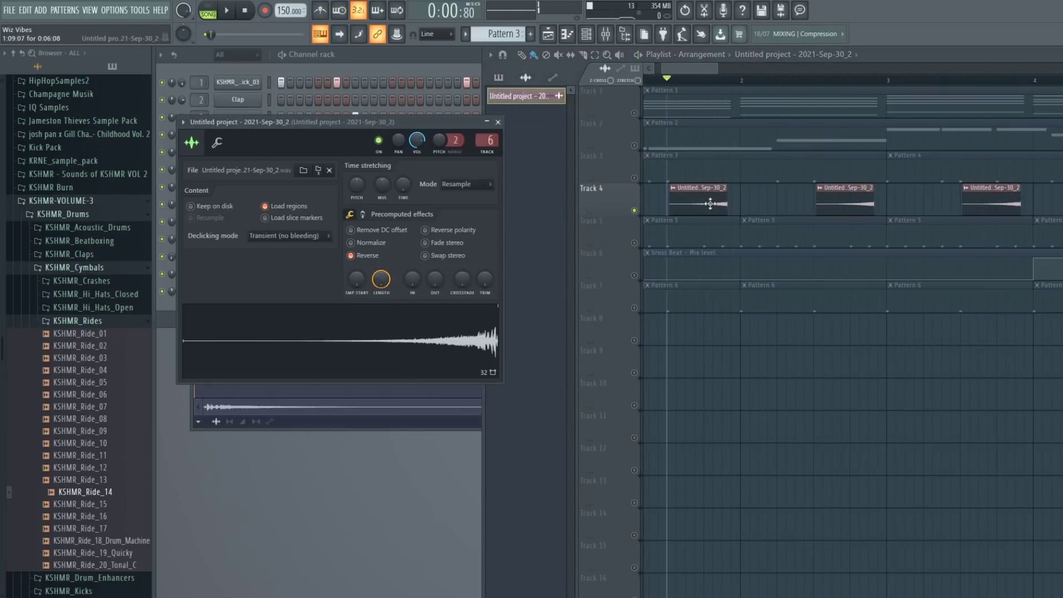
{"action": "left_click", "coordinate": [291, 237]}
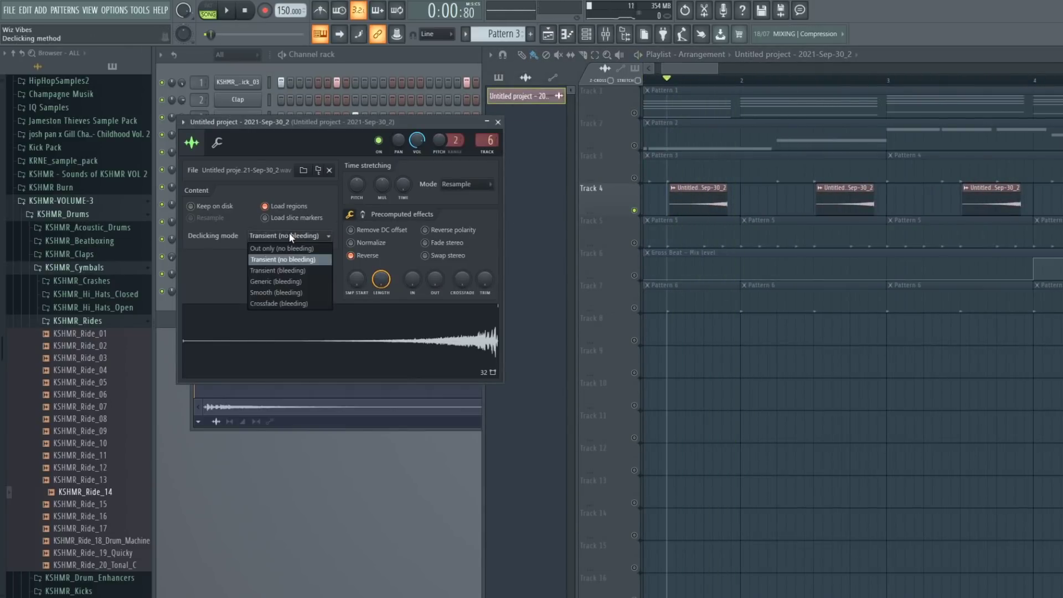
{"action": "left_click", "coordinate": [292, 305]}
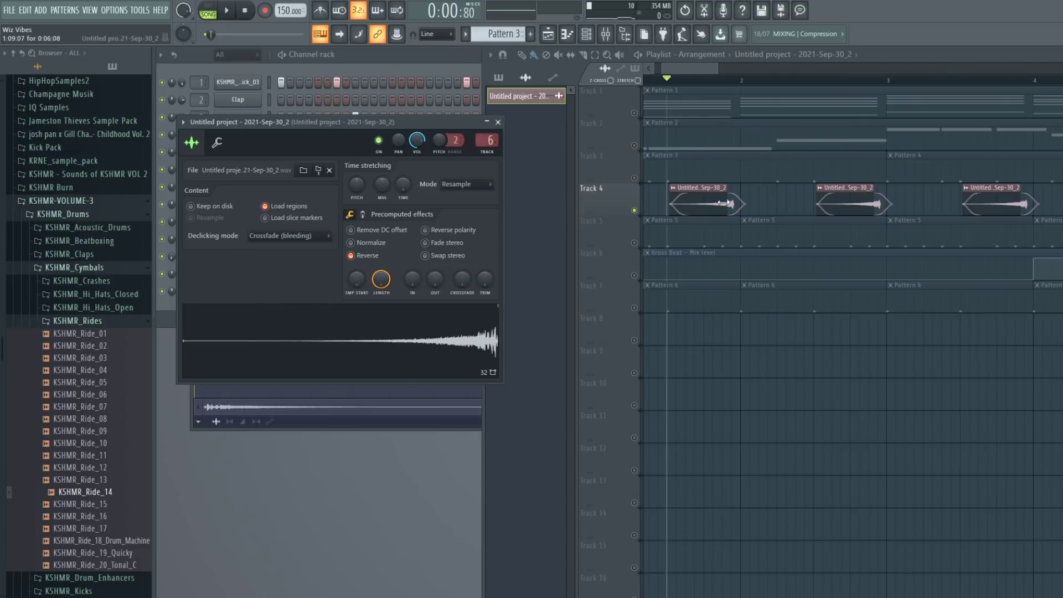
{"action": "left_click_drag", "start_coordinate": [727, 205], "coordinate": [713, 208]}
{"action": "key", "text": "space"}
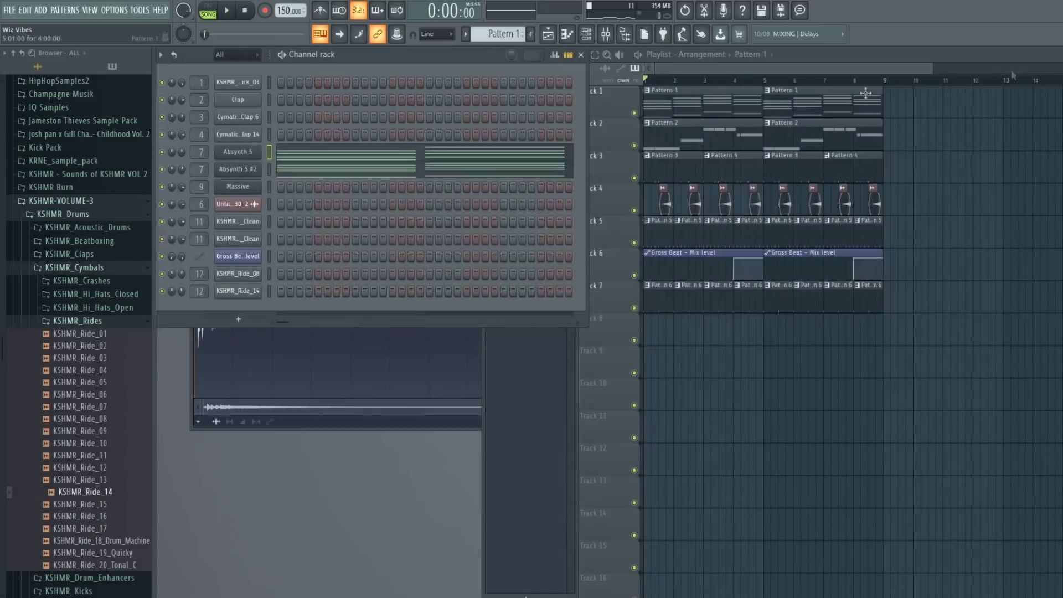
Transpose Patterns 1 and 2 together by -2 semitones and play the song to hear the change.
{"action": "left_click", "coordinate": [678, 101]}
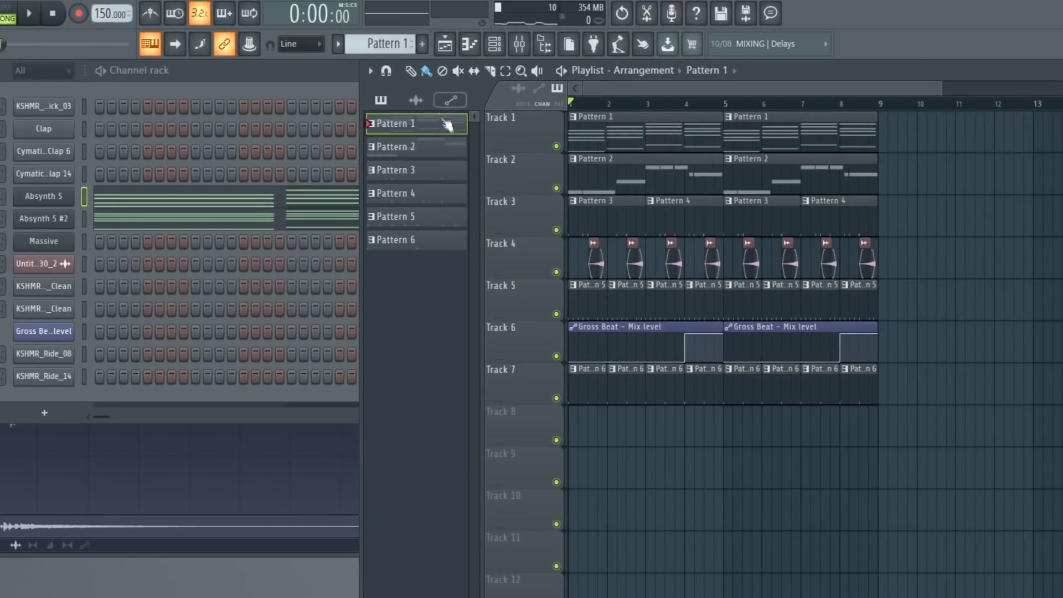
{"action": "left_click", "coordinate": [446, 149]}
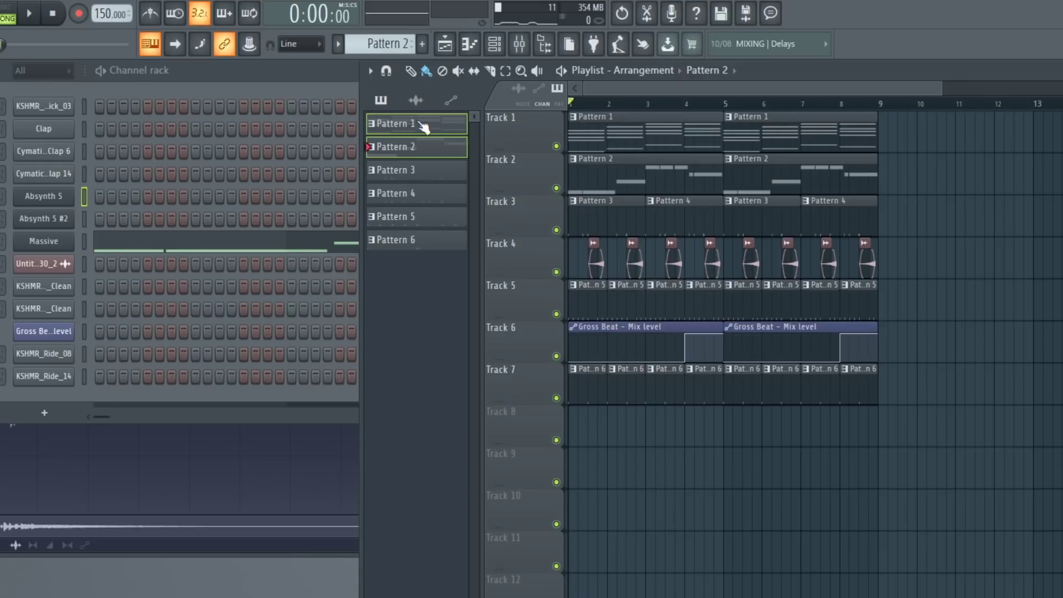
{"action": "right_click", "coordinate": [418, 124]}
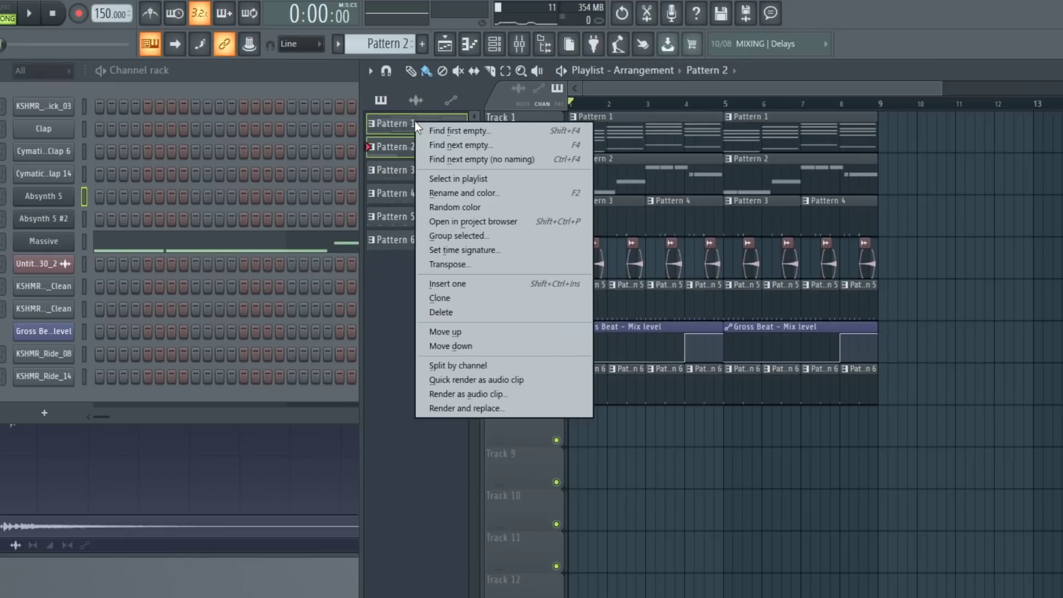
{"action": "left_click", "coordinate": [489, 268]}
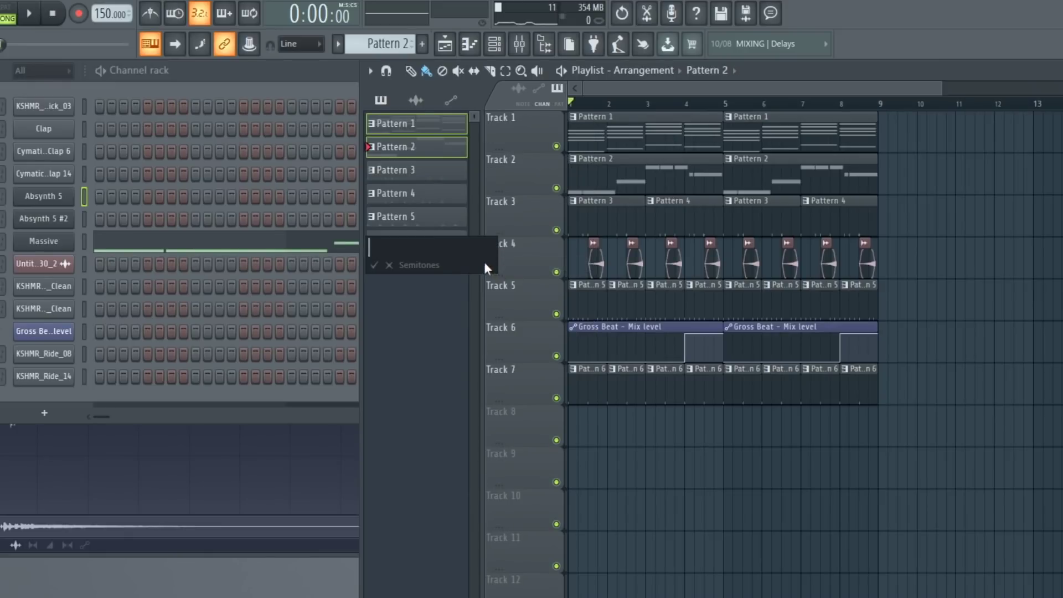
{"action": "type", "text": "-2"}
{"action": "key", "text": "Return"}
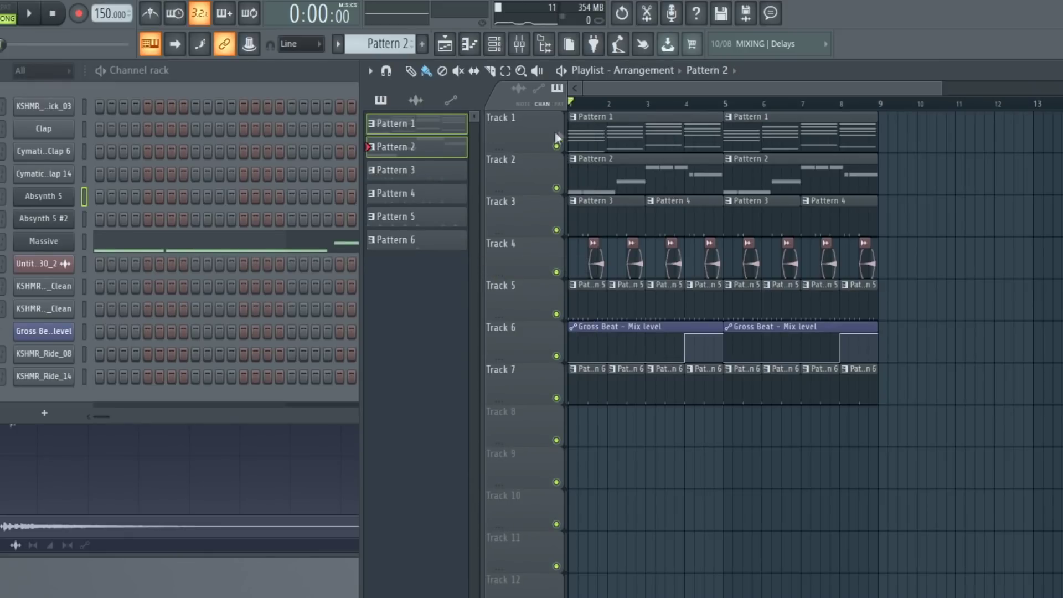
{"action": "key", "text": "space"}
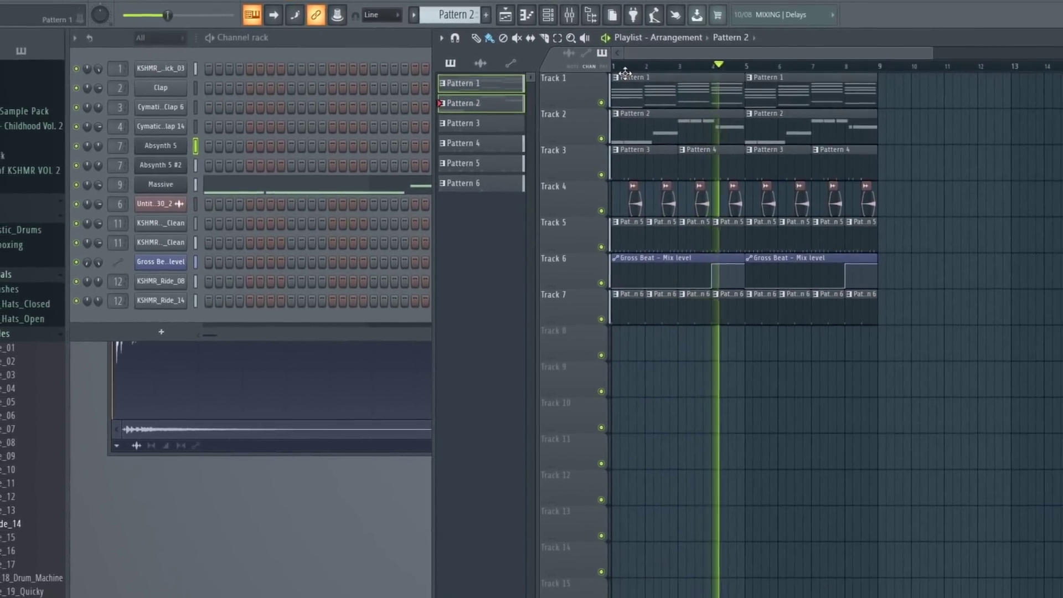
{"action": "key", "text": "space"}
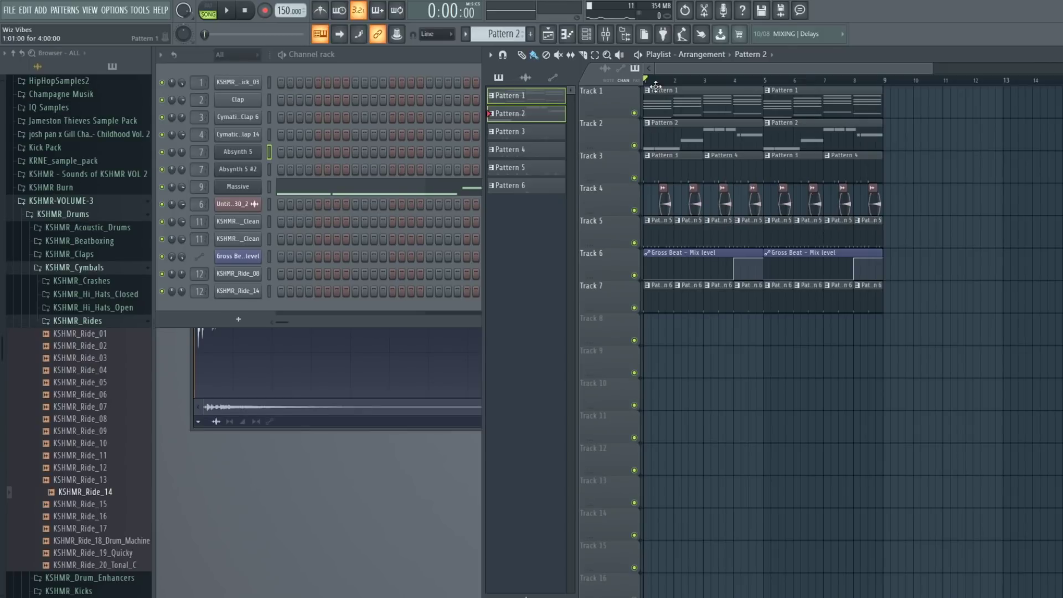
Add FM8 from the installed VST generators to the channel rack as a new instrument.
{"action": "left_click", "coordinate": [655, 85]}
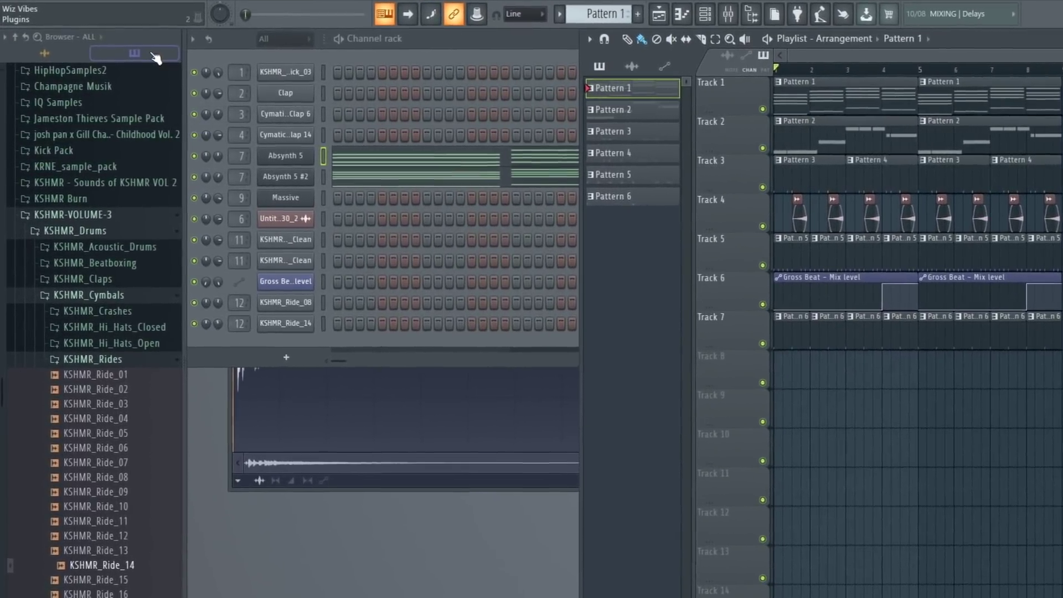
{"action": "left_click", "coordinate": [149, 55]}
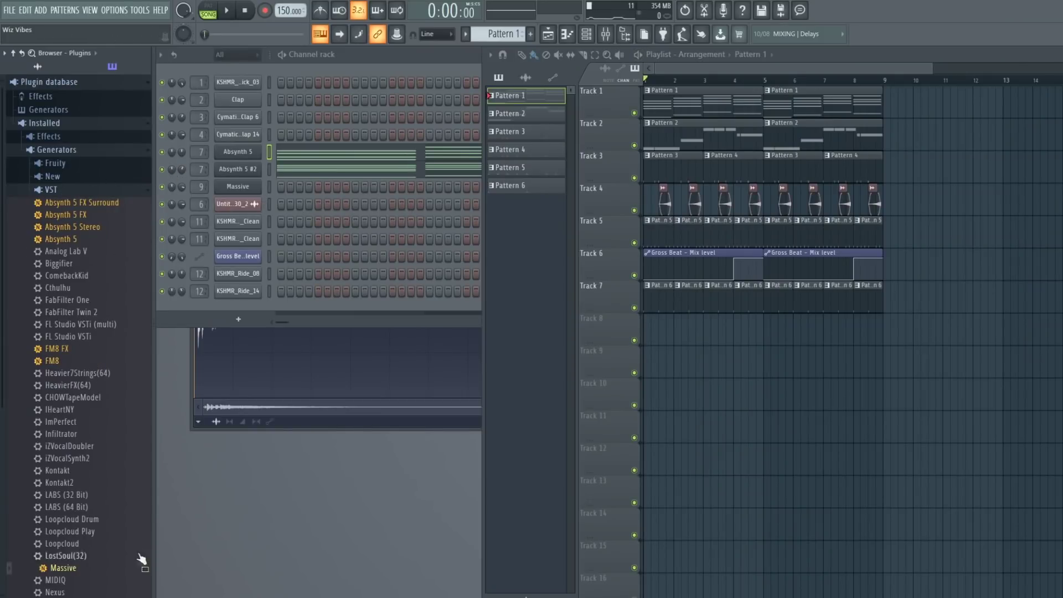
{"action": "left_click_drag", "start_coordinate": [72, 365], "coordinate": [245, 304]}
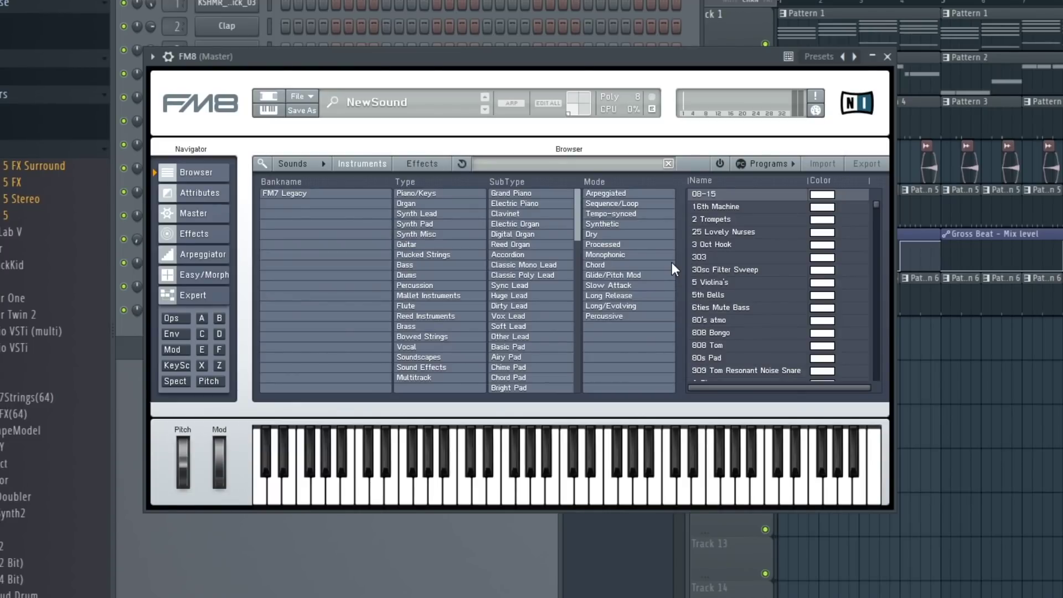
Browse the FM8 instrument types, load the Synth Lead preset Dee Kay and try it against the playing song.
{"action": "scroll", "coordinate": [672, 262], "scroll_direction": "down", "scroll_amount": 1}
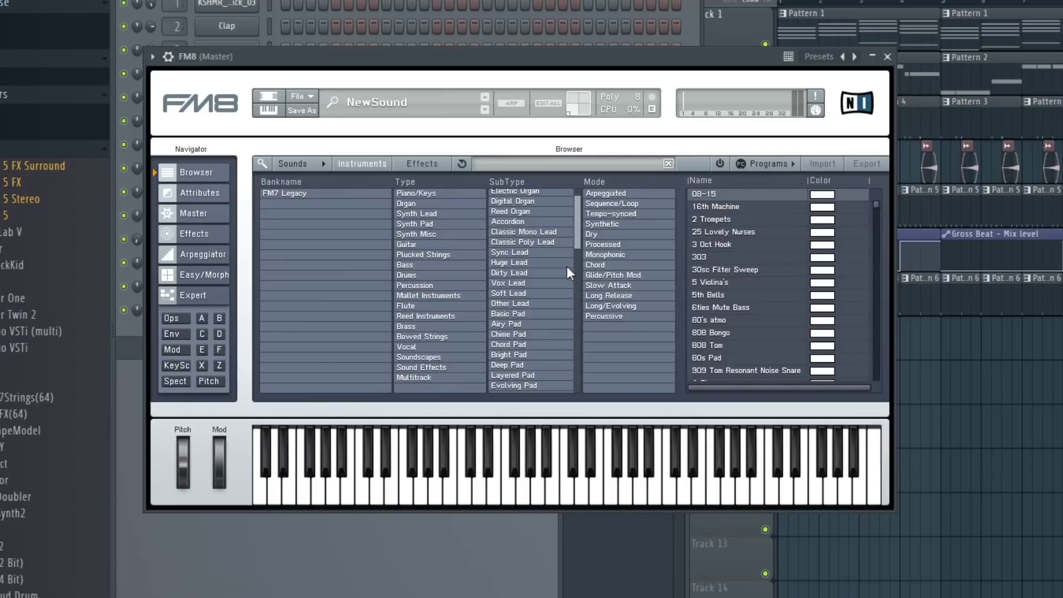
{"action": "left_click", "coordinate": [424, 336]}
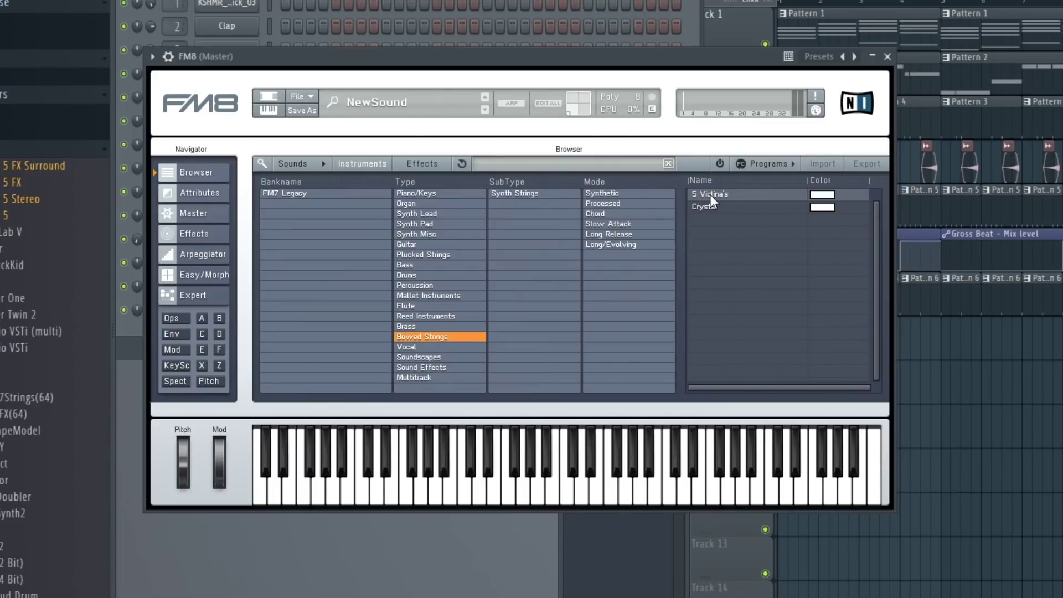
{"action": "left_click", "coordinate": [426, 246]}
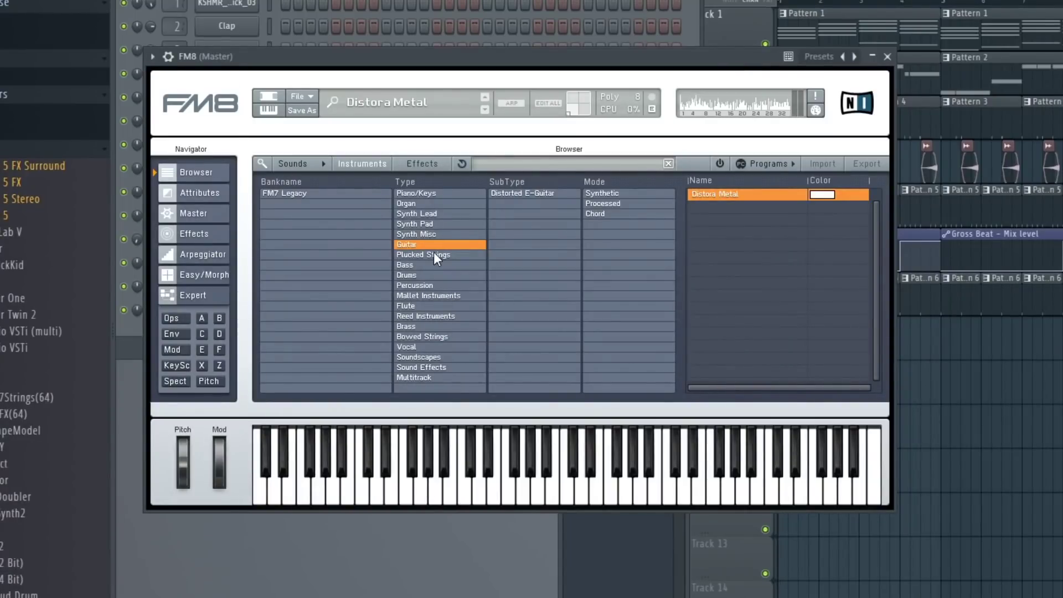
{"action": "left_click", "coordinate": [417, 214]}
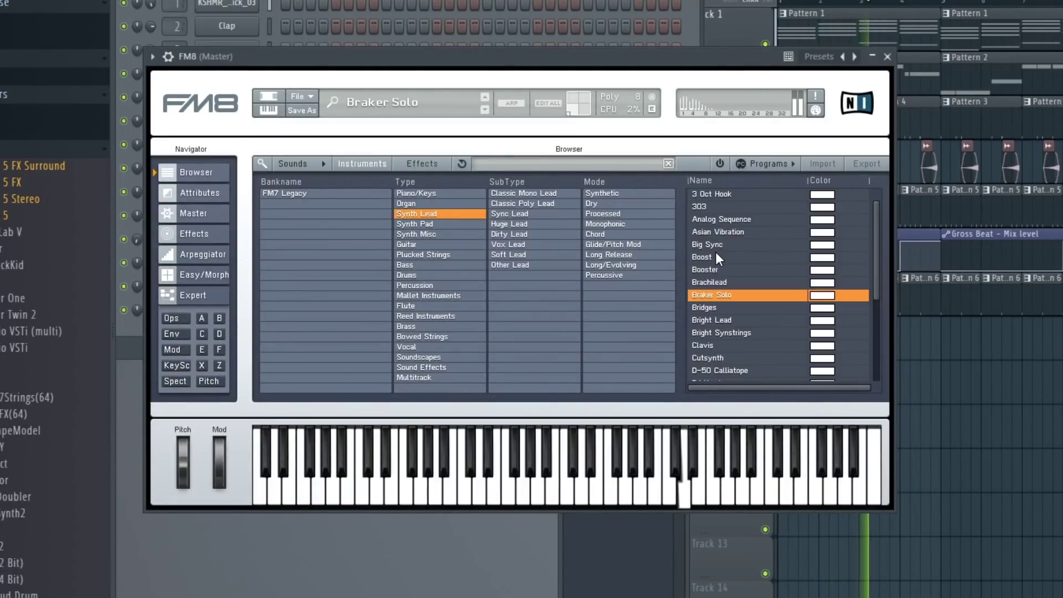
{"action": "scroll", "coordinate": [715, 252], "scroll_direction": "down", "scroll_amount": 3}
{"action": "left_click", "coordinate": [719, 330]}
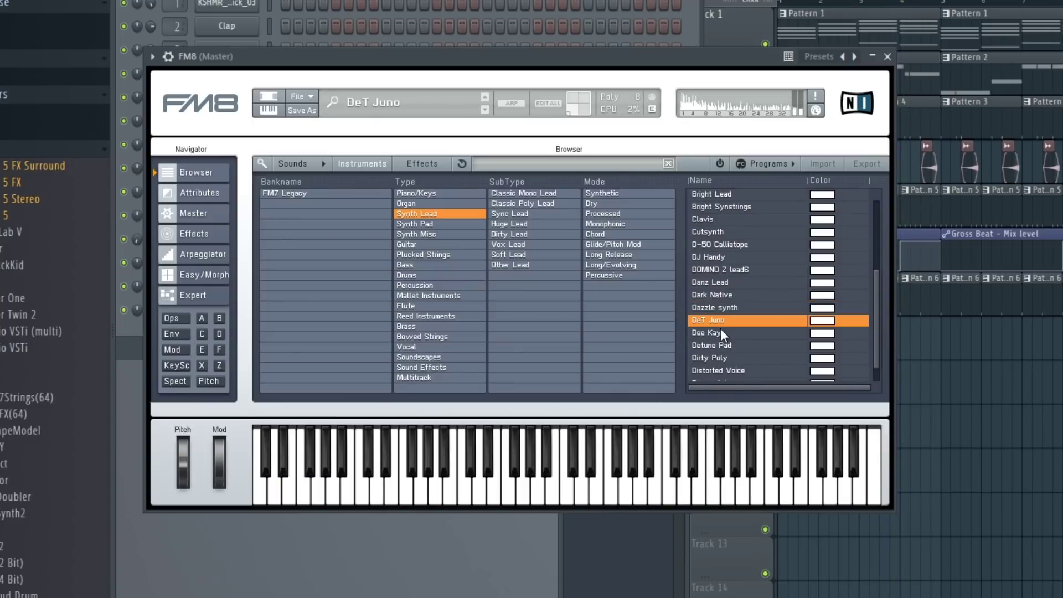
{"action": "key", "text": "space"}
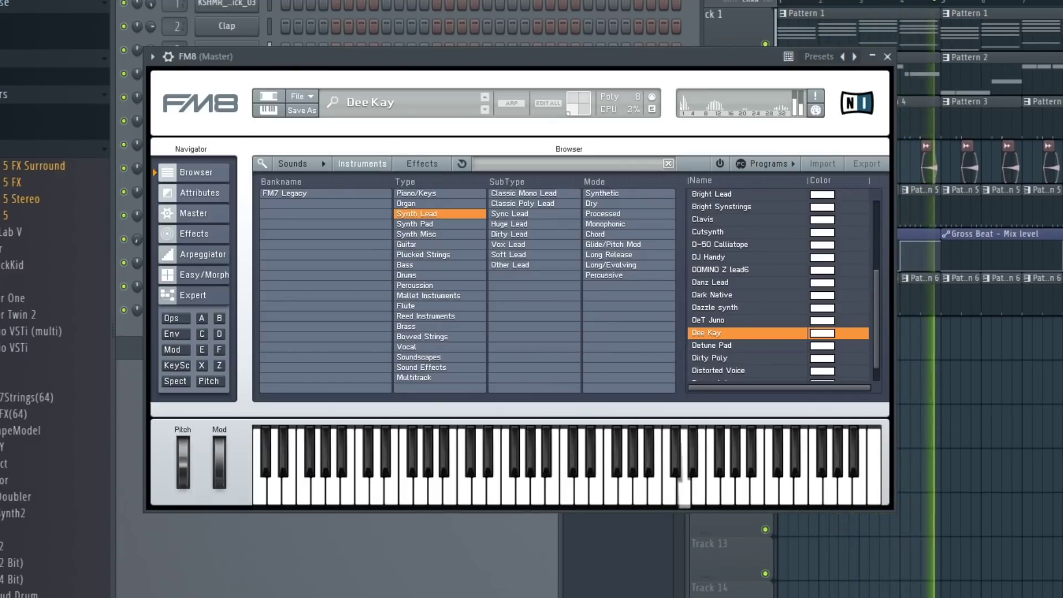
{"action": "key", "text": "space"}
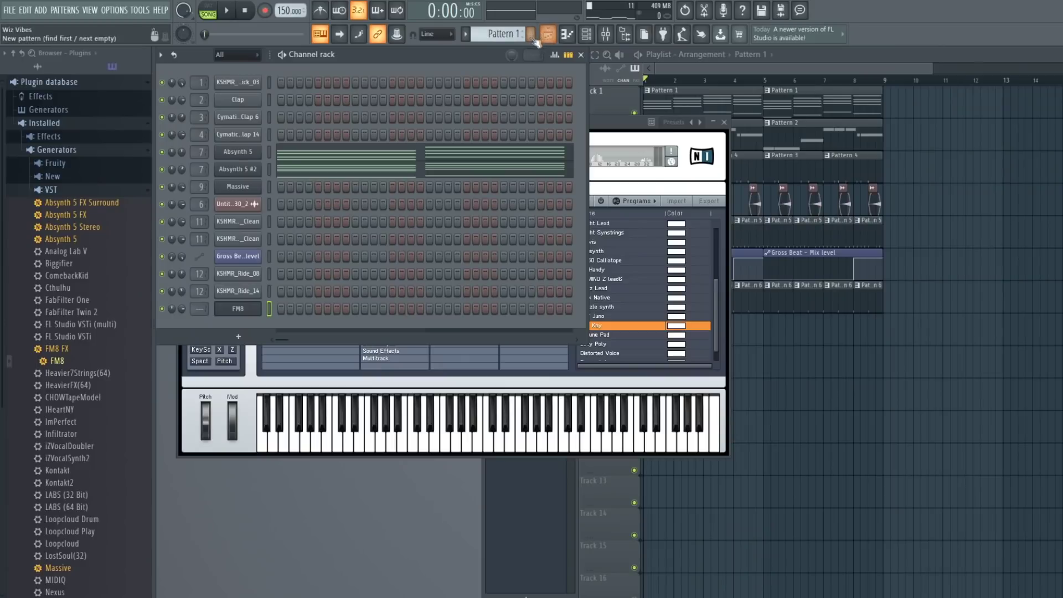
Create Pattern 7 and record an FM8 melody into it over the song, using notes and automation recording.
{"action": "left_click", "coordinate": [525, 34]}
{"action": "key", "text": "Return"}
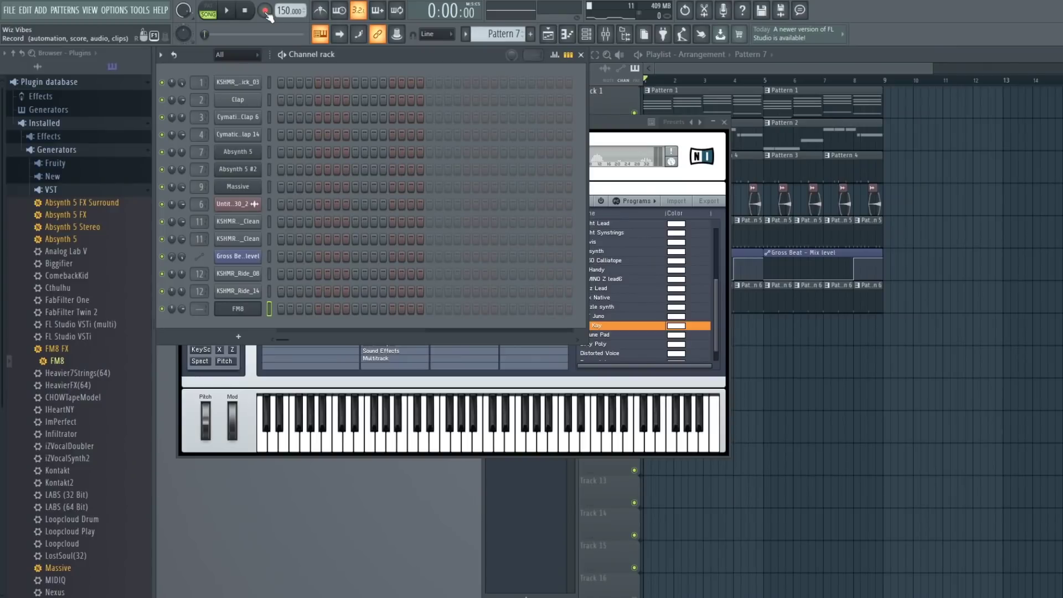
{"action": "left_click", "coordinate": [266, 11]}
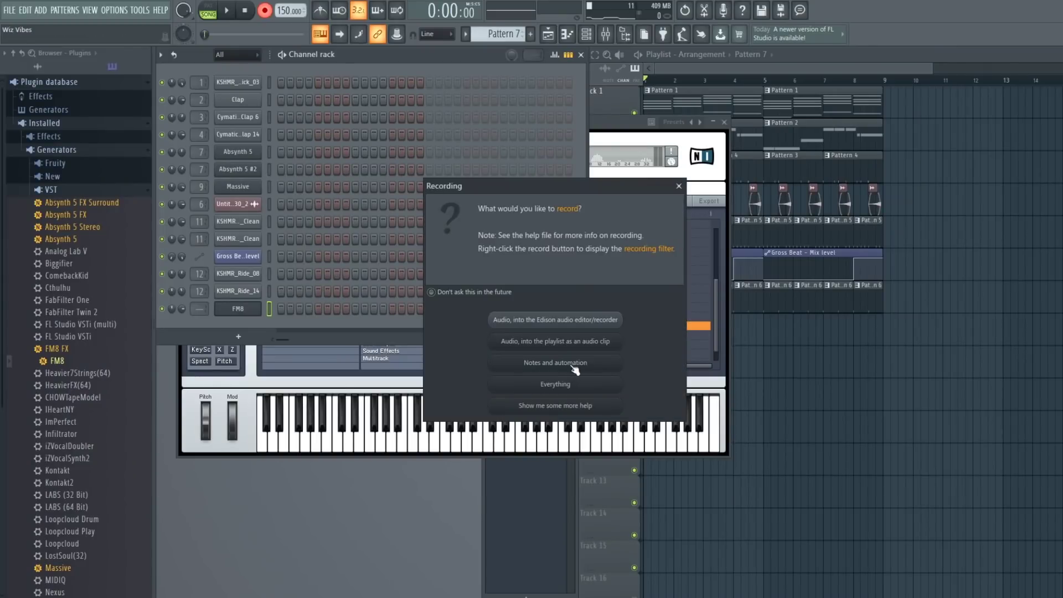
{"action": "left_click", "coordinate": [574, 368]}
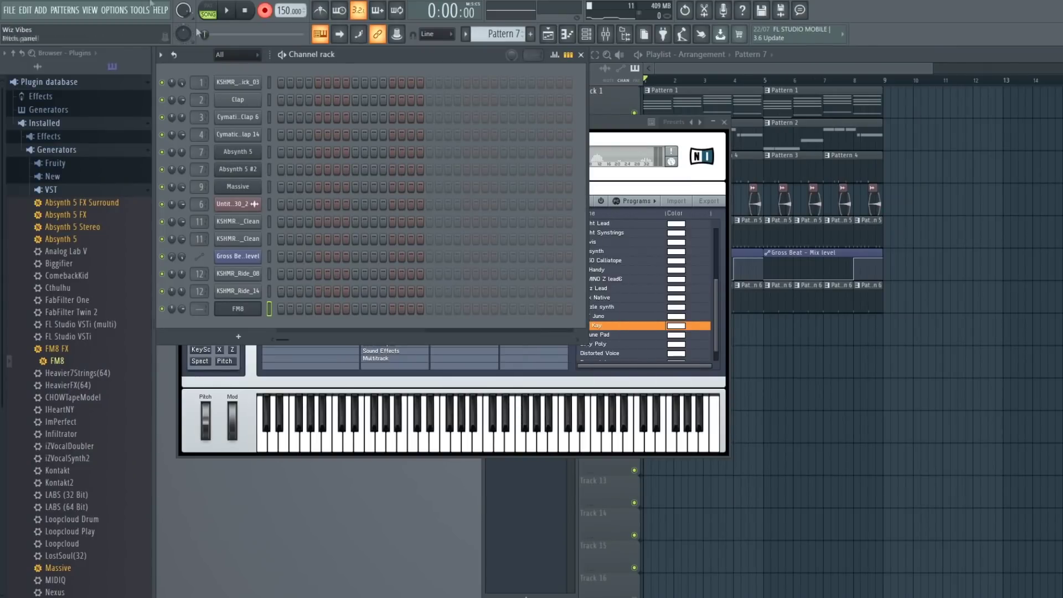
{"action": "left_click", "coordinate": [230, 11]}
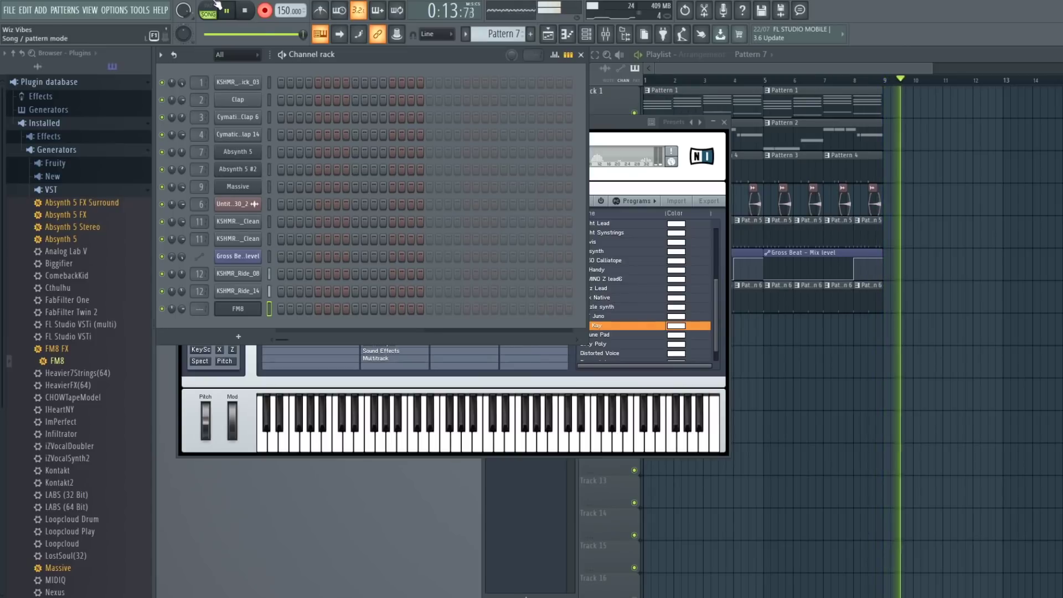
{"action": "left_click", "coordinate": [245, 12]}
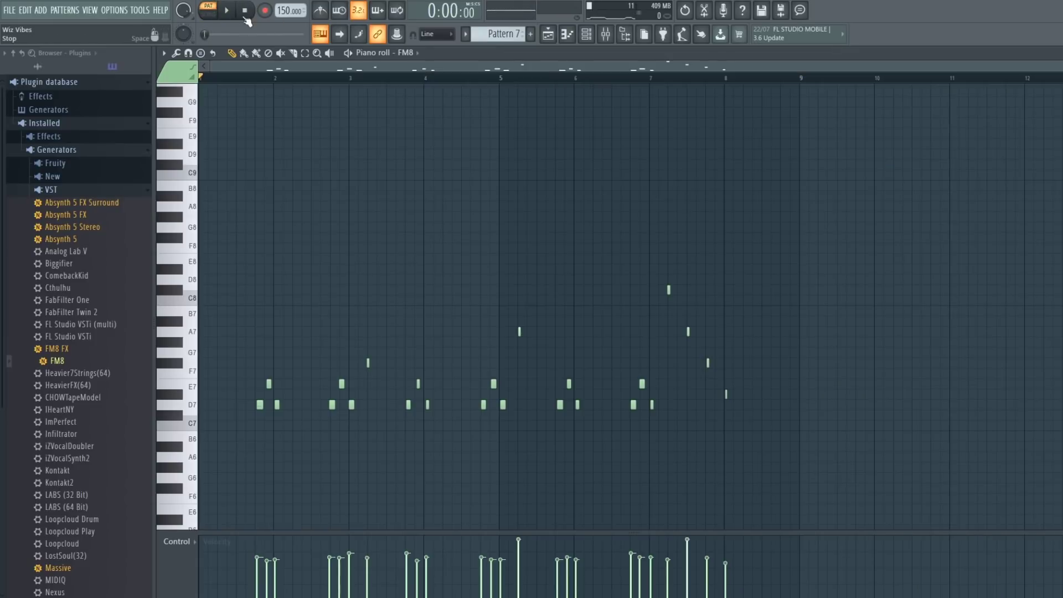
{"action": "left_click", "coordinate": [208, 10]}
Change the last four notes of the FM8 melody in the piano roll to D8, C#8, A7 and F#7.
{"action": "scroll", "coordinate": [778, 244], "scroll_direction": "down", "scroll_amount": 2}
{"action": "left_click_drag", "start_coordinate": [671, 227], "coordinate": [672, 209]}
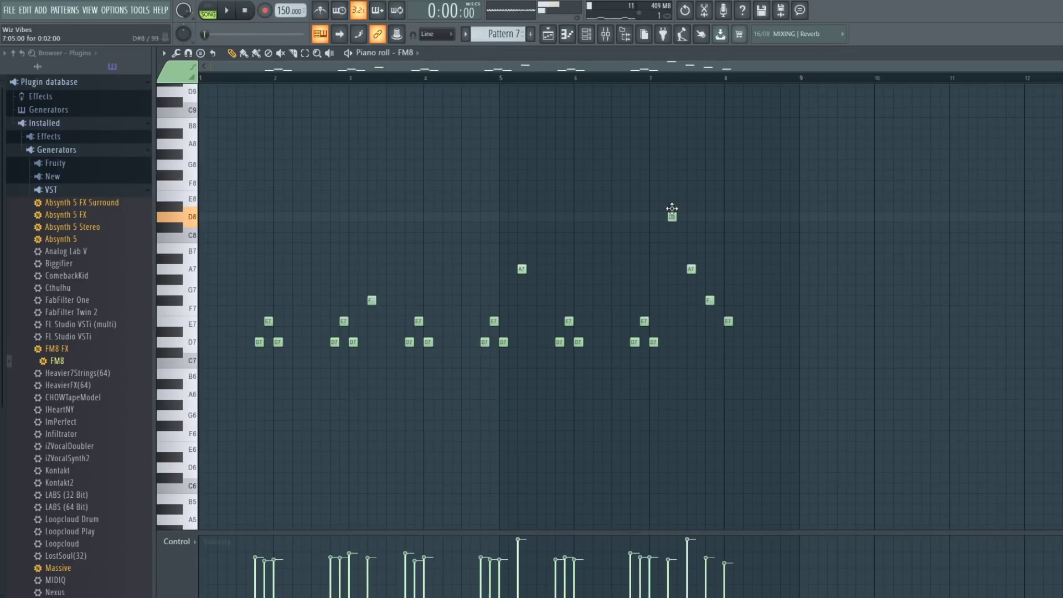
{"action": "left_click", "coordinate": [691, 228]}
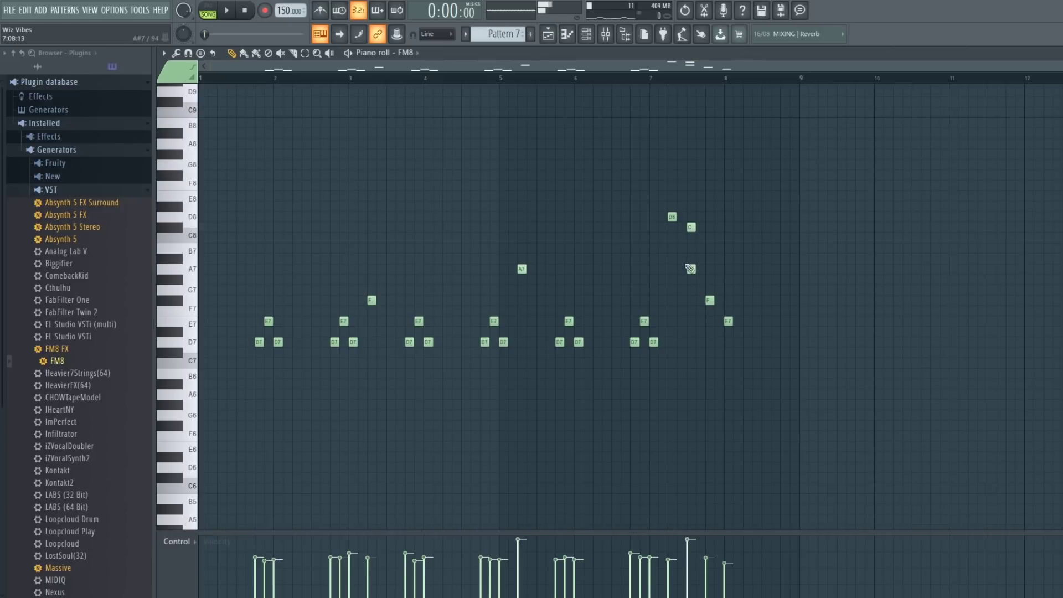
{"action": "left_click_drag", "start_coordinate": [711, 299], "coordinate": [710, 269]}
{"action": "left_click_drag", "start_coordinate": [727, 321], "coordinate": [729, 299]}
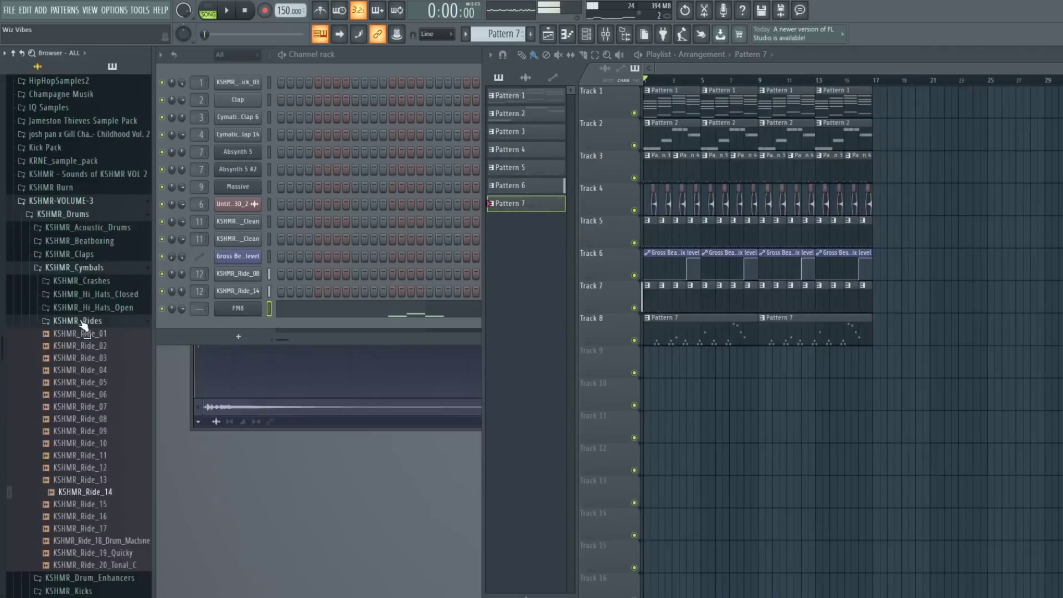
Add the KSHMR_Crash_01 sample from the KSHMR_Crashes folder at the start of playlist Track 9.
{"action": "left_click", "coordinate": [92, 294]}
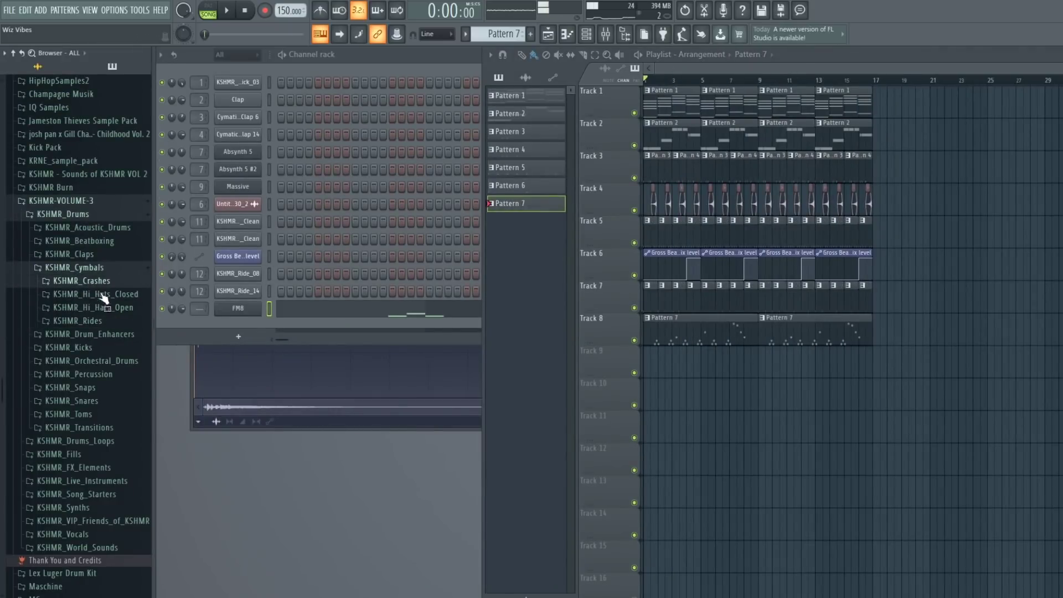
{"action": "left_click", "coordinate": [83, 281]}
{"action": "left_click", "coordinate": [100, 295]}
{"action": "left_click_drag", "start_coordinate": [104, 304], "coordinate": [658, 359]}
{"action": "left_click", "coordinate": [513, 137]}
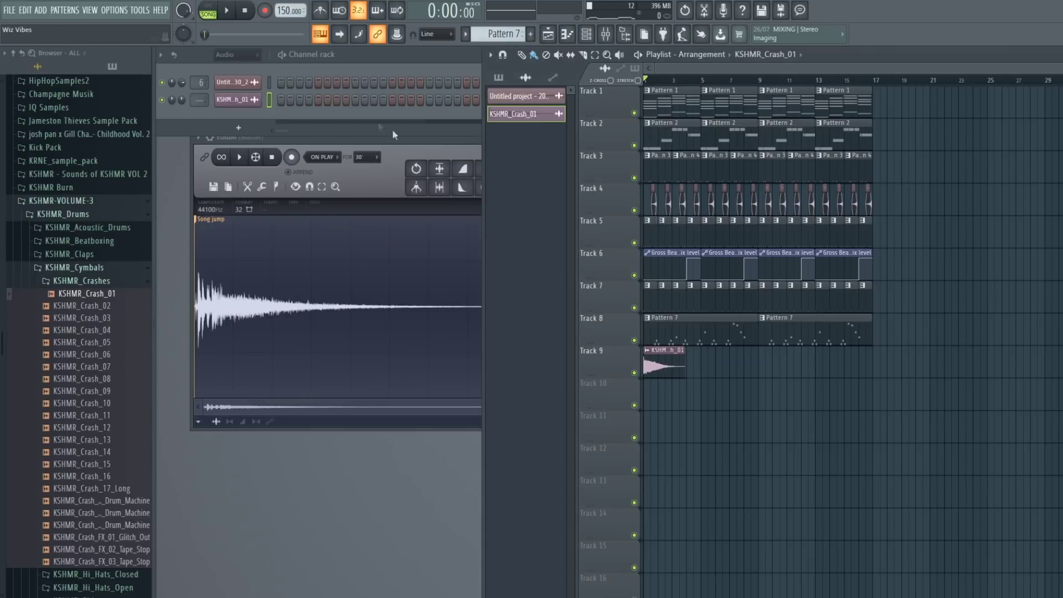
Route the crash channel to mixer track 12 and place a second crash clip at bar 9 on playlist Track 9.
{"action": "left_click", "coordinate": [237, 54]}
{"action": "left_click", "coordinate": [233, 69]}
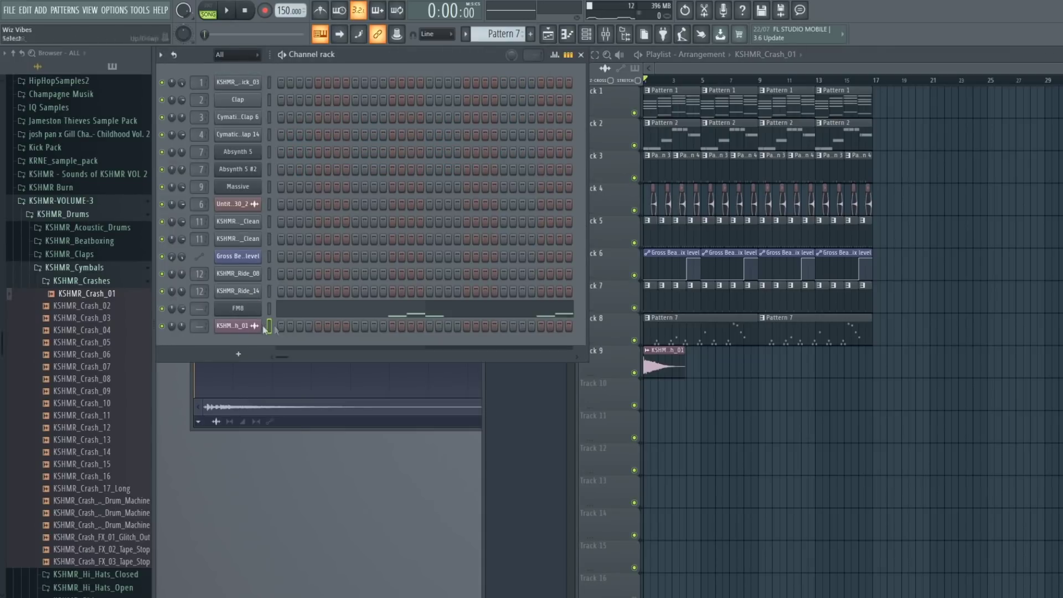
{"action": "key", "text": "space"}
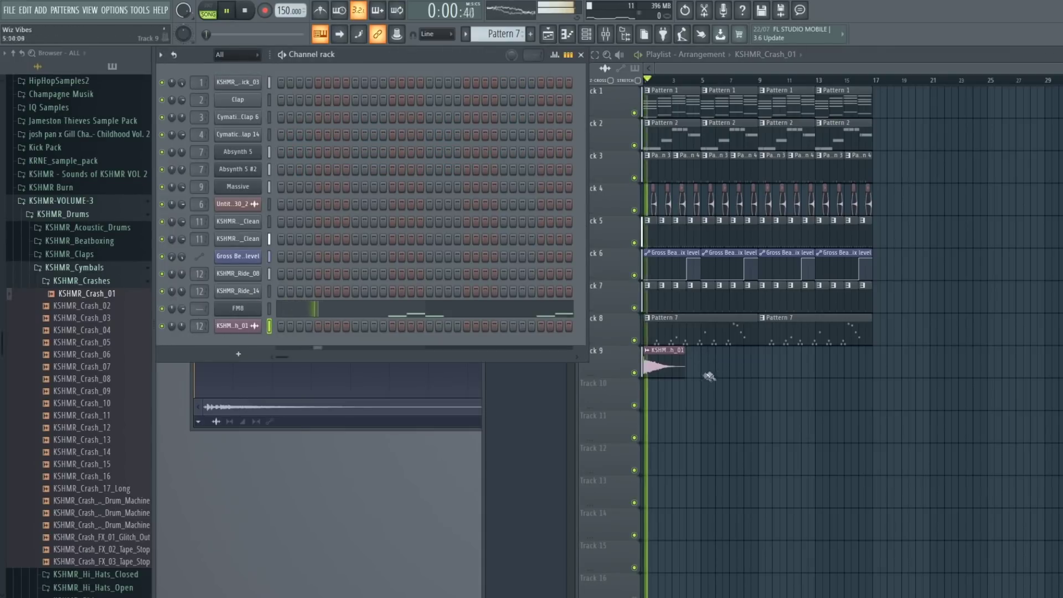
{"action": "double_click", "coordinate": [661, 363]}
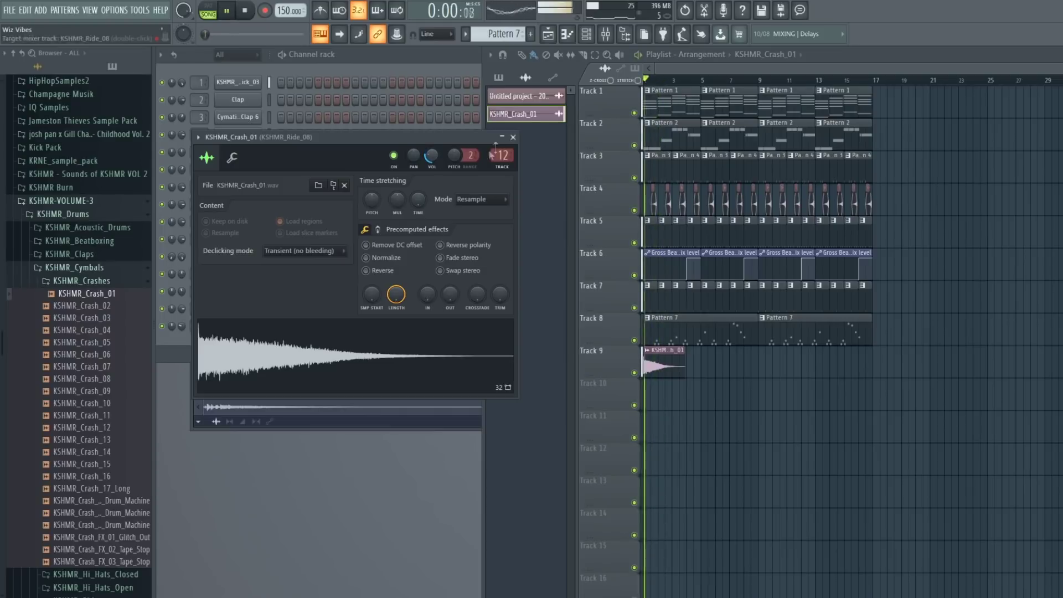
{"action": "left_click", "coordinate": [513, 137]}
{"action": "left_click_drag", "start_coordinate": [695, 374], "coordinate": [780, 367]}
{"action": "key", "text": "space"}
Solo playlist Track 8, switch playback to pattern mode and route the FM8 channel to mixer track 13.
{"action": "right_click", "coordinate": [634, 340]}
{"action": "left_click", "coordinate": [208, 10]}
{"action": "left_click", "coordinate": [226, 10]}
{"action": "left_click", "coordinate": [237, 308]}
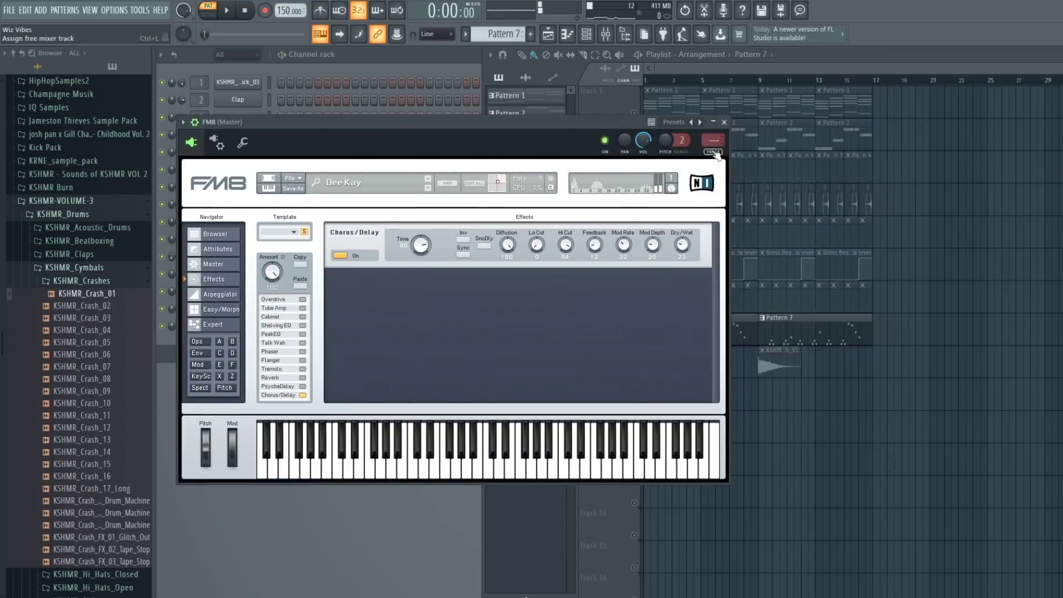
{"action": "key", "text": "F9"}
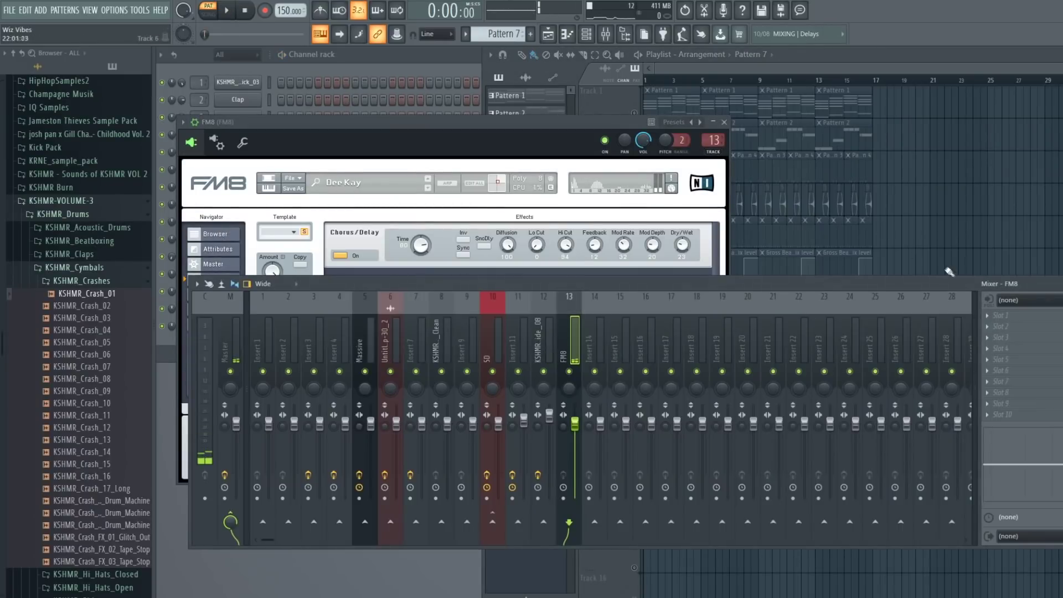
Add Fruity Love Philter to the first effect slot of the FM8 mixer track and choose its Self oscillating lowpass preset.
{"action": "left_click", "coordinate": [997, 315]}
{"action": "left_click", "coordinate": [846, 412]}
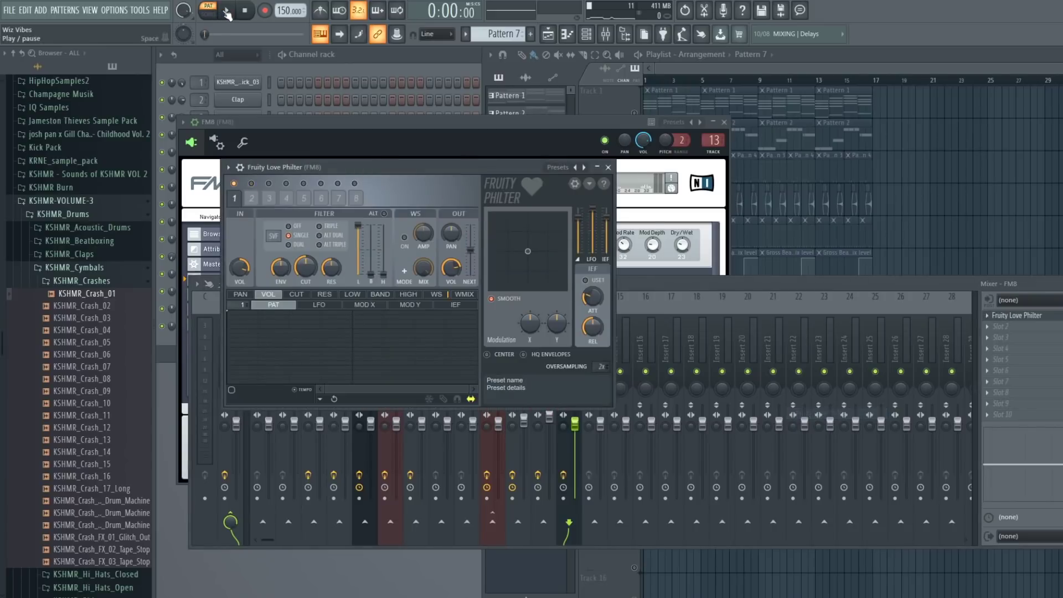
{"action": "left_click", "coordinate": [584, 167]}
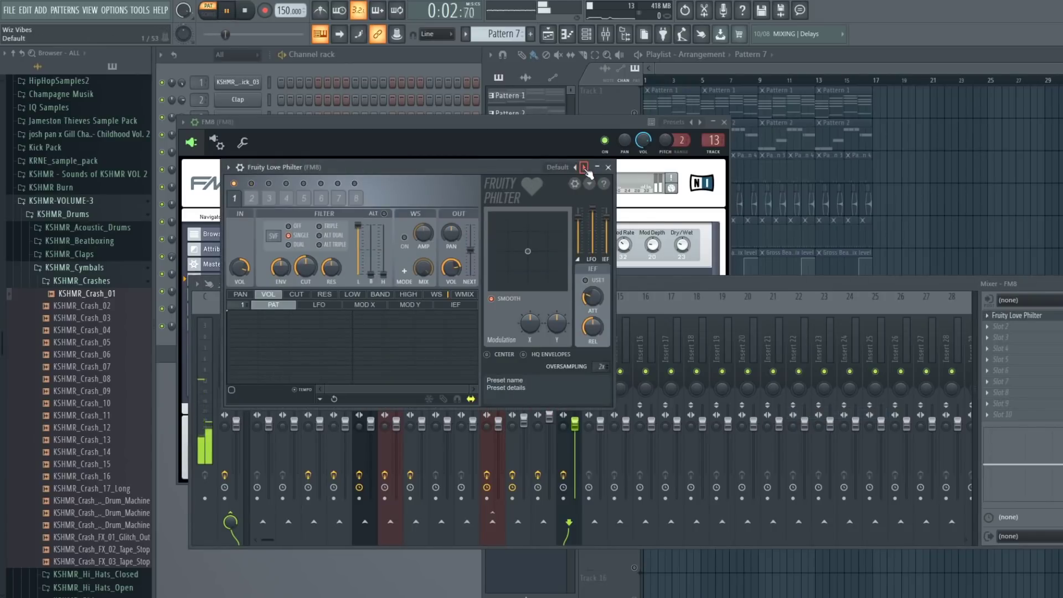
{"action": "left_click", "coordinate": [584, 167]}
{"action": "left_click", "coordinate": [584, 167]}
{"action": "left_click", "coordinate": [584, 168]}
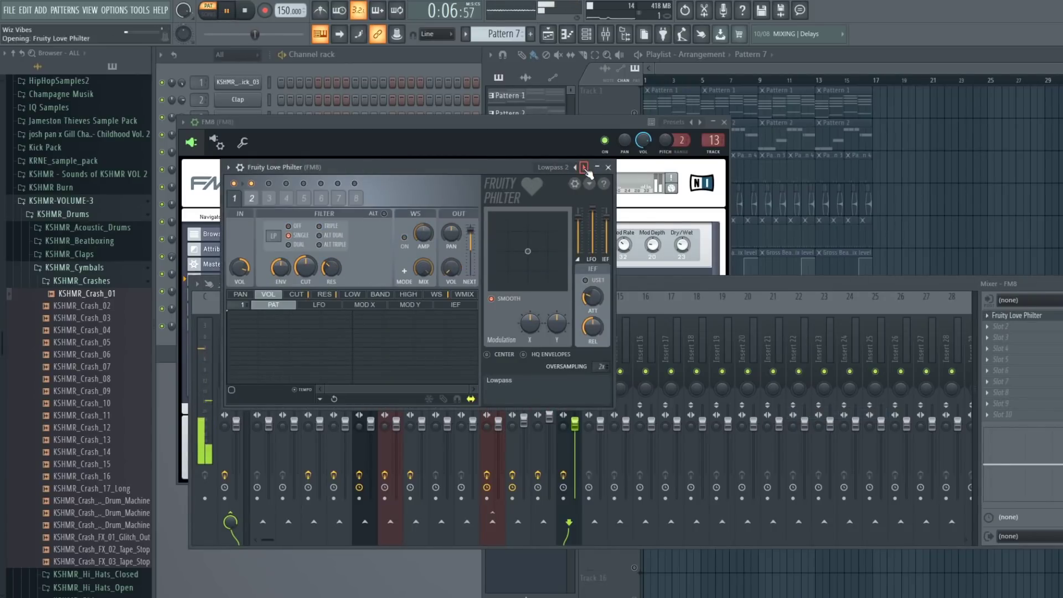
{"action": "left_click", "coordinate": [584, 167]}
{"action": "left_click", "coordinate": [584, 167]}
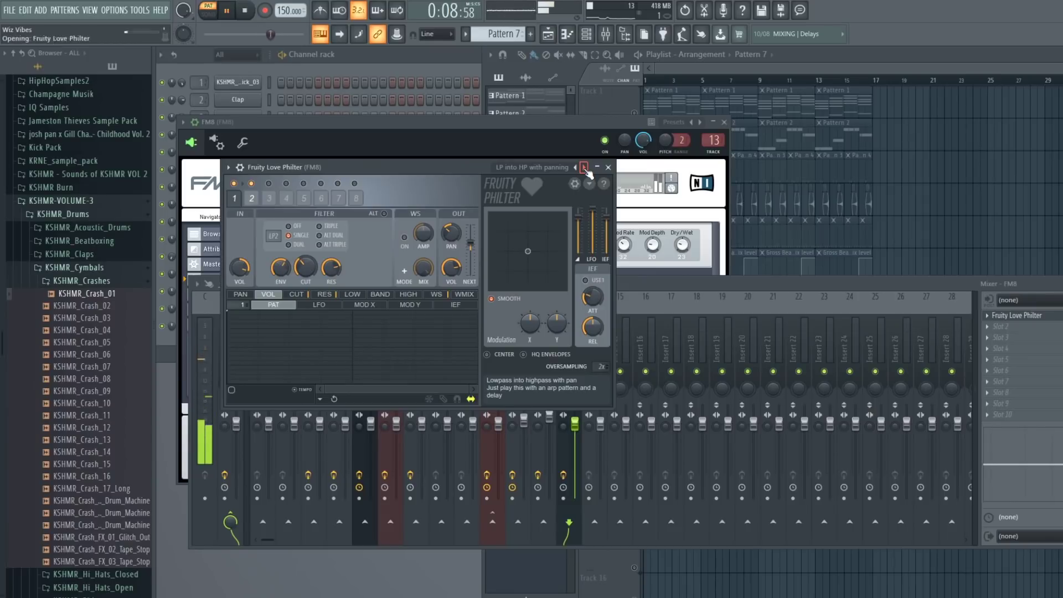
{"action": "left_click", "coordinate": [584, 167]}
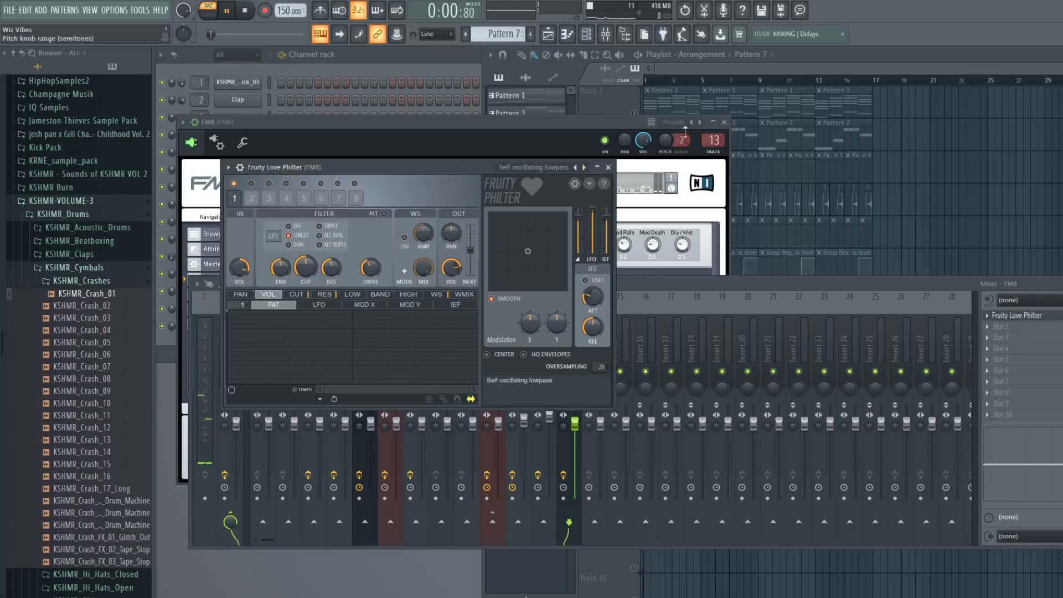
{"action": "left_click", "coordinate": [723, 122]}
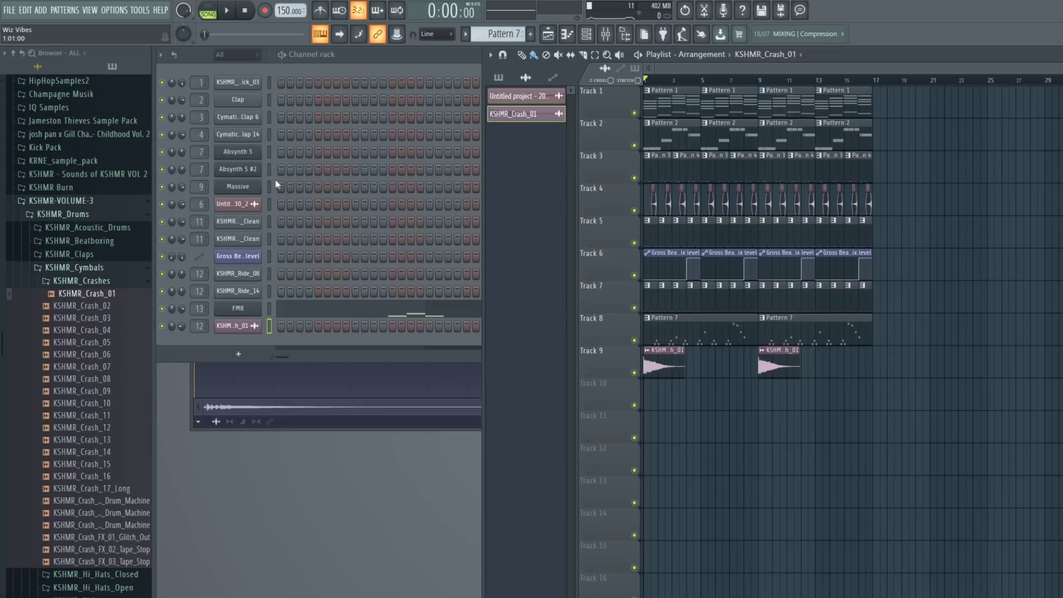
Collapse the KSHMR-VOLUME-3 browser folder and clone the Absynth 5 channel.
{"action": "left_click", "coordinate": [61, 200]}
{"action": "right_click", "coordinate": [244, 152]}
{"action": "left_click", "coordinate": [293, 253]}
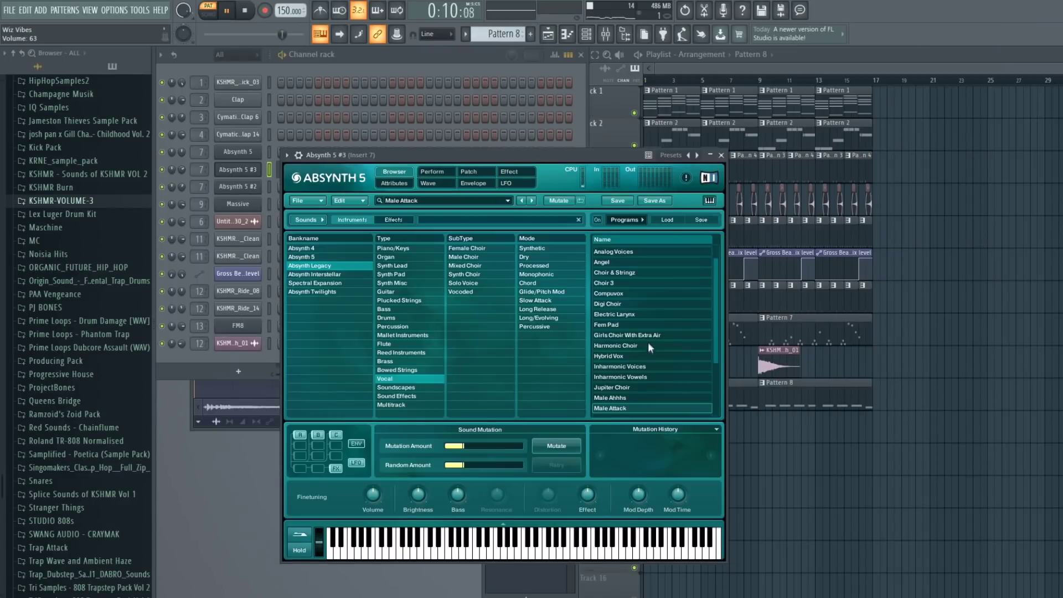
Transpose all Absynth 5 #3 notes in Pattern 8 up one octave and audition them in song mode.
{"action": "left_click", "coordinate": [420, 67]}
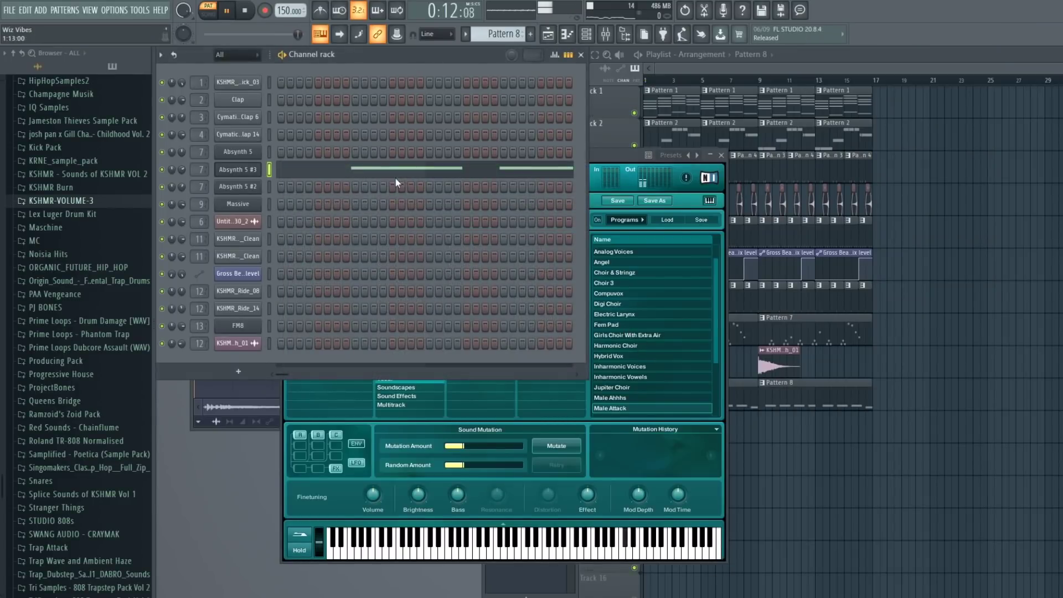
{"action": "left_click", "coordinate": [387, 174]}
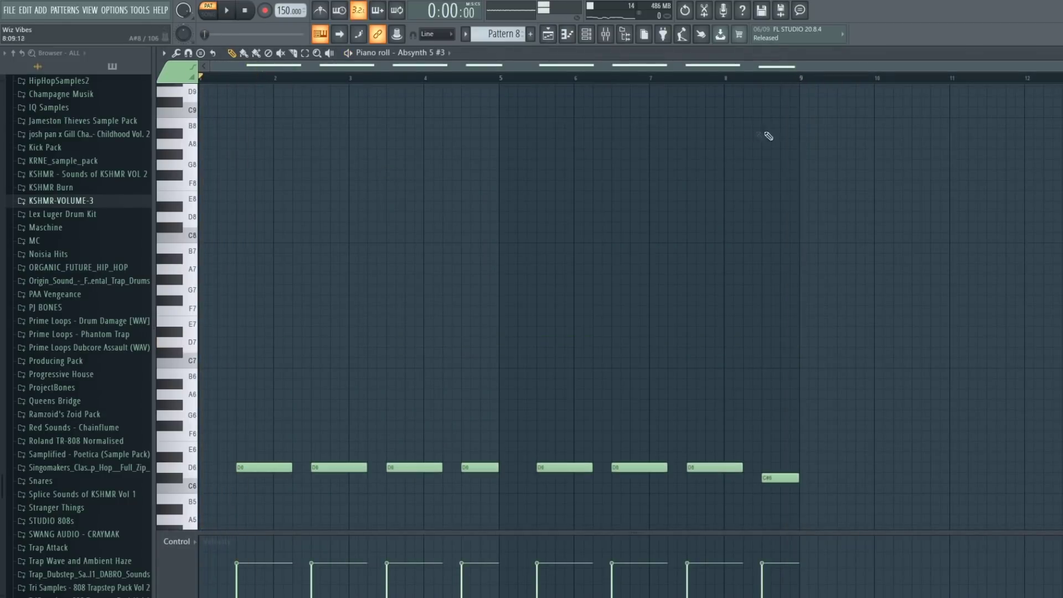
{"action": "key", "text": "ctrl+Up"}
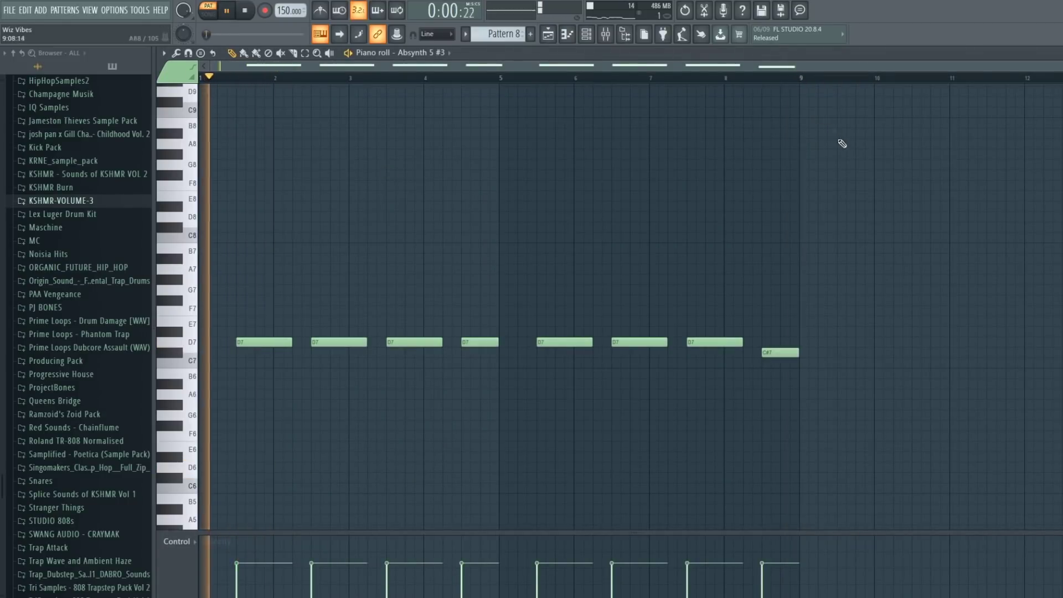
{"action": "left_click", "coordinate": [1060, 53]}
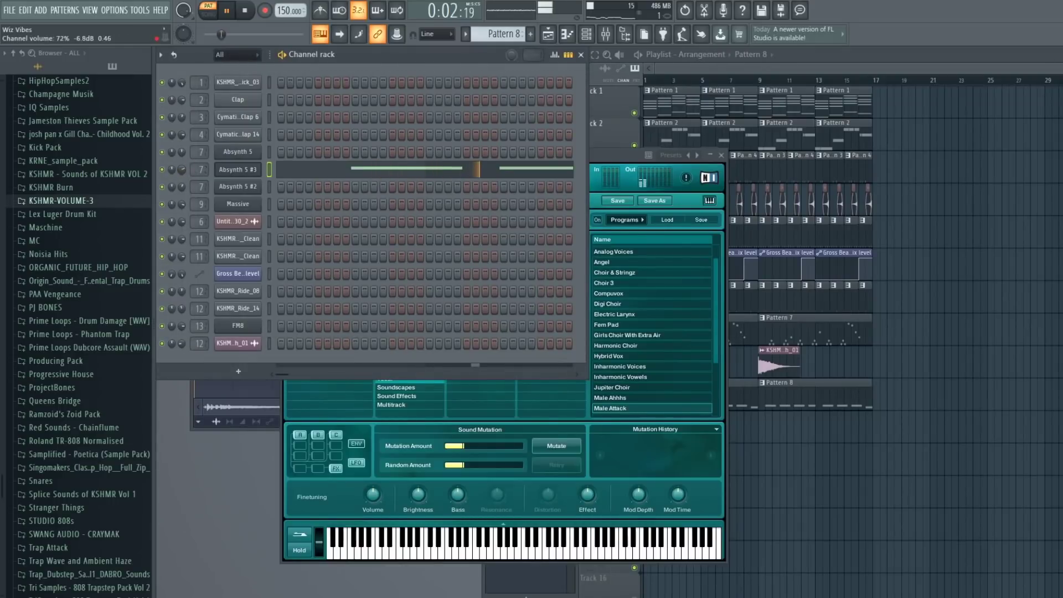
{"action": "left_click", "coordinate": [651, 82]}
{"action": "key", "text": "space"}
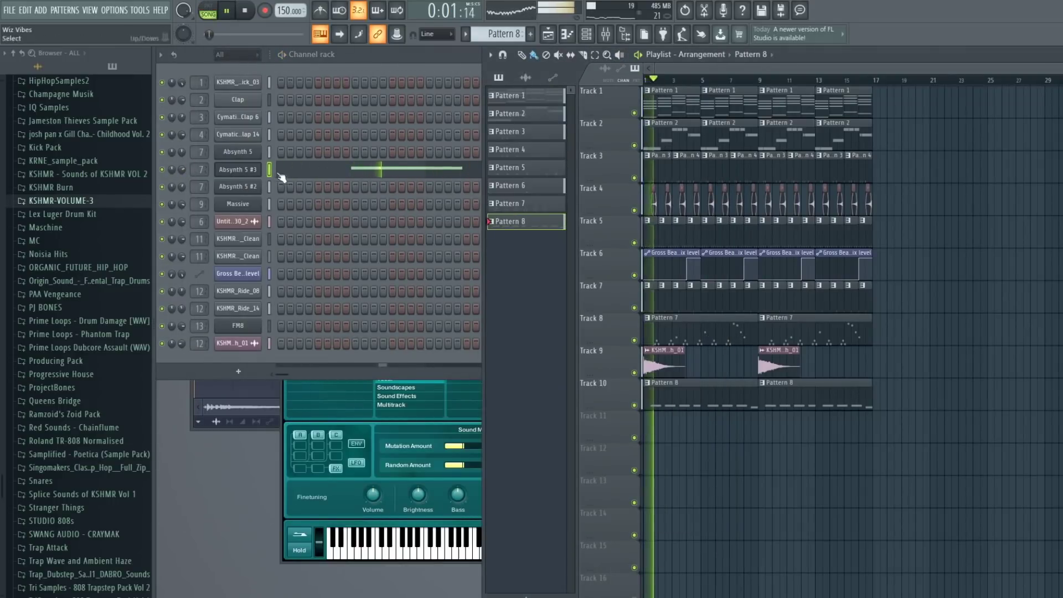
{"action": "left_click", "coordinate": [311, 173]}
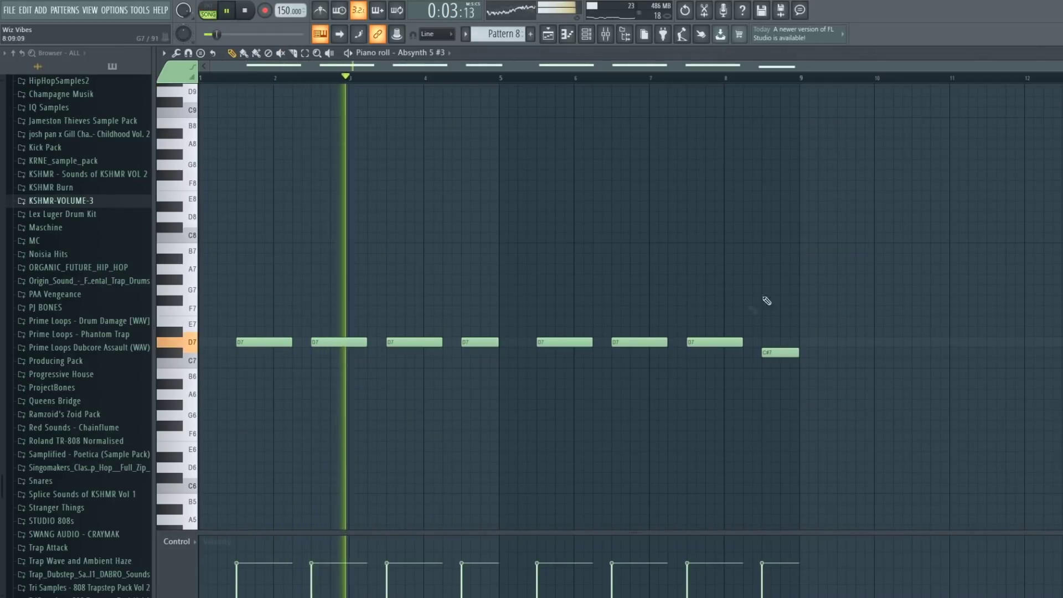
{"action": "key", "text": "space"}
{"action": "key", "text": "Escape"}
Route Absynth 5 #3 to mixer track 14 and add Fruity Reeverb with a 4.0 sec decay and 22% reverb.
{"action": "left_click", "coordinate": [710, 186]}
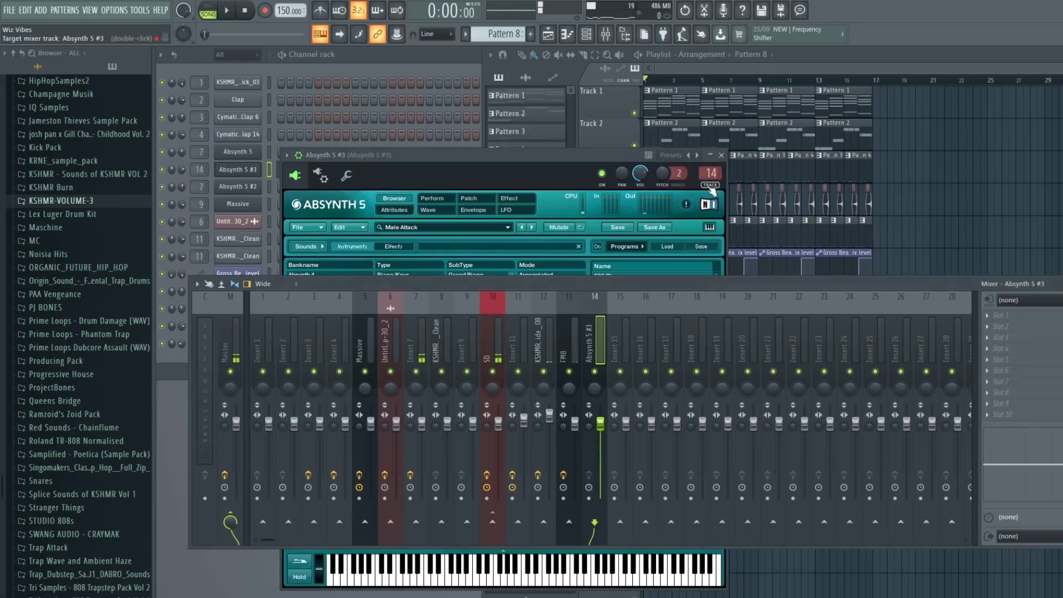
{"action": "left_click", "coordinate": [987, 316]}
{"action": "mouse_move", "coordinate": [995, 320]}
{"action": "left_click", "coordinate": [841, 49]}
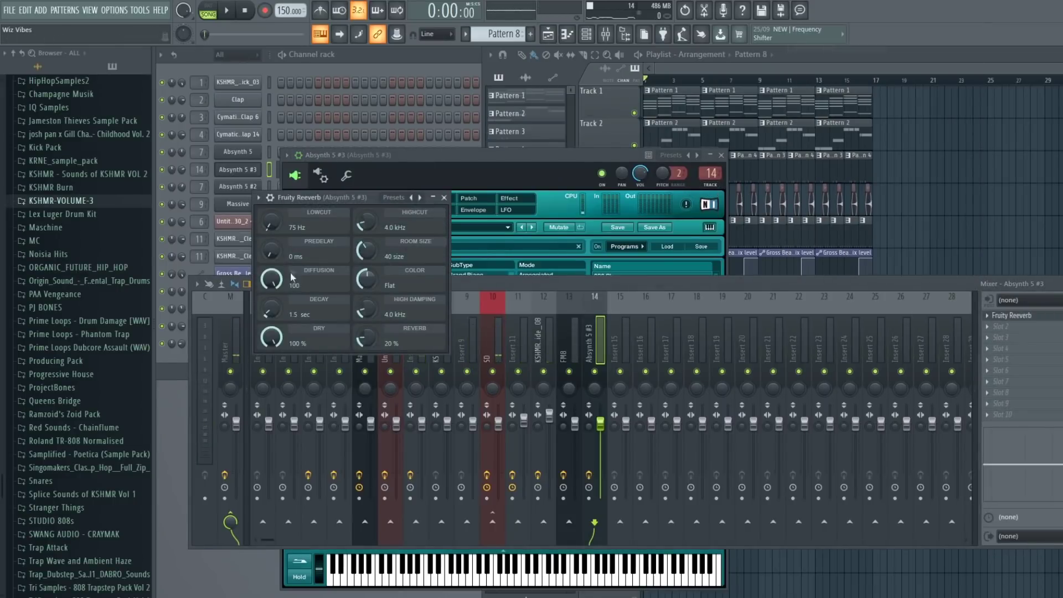
{"action": "left_click_drag", "start_coordinate": [366, 344], "coordinate": [365, 339]}
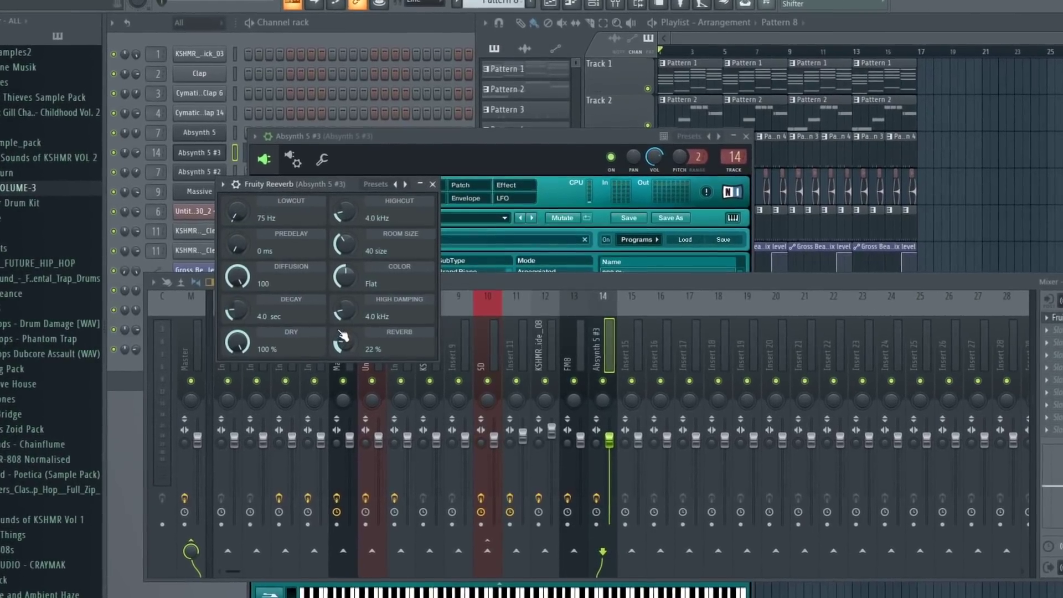
{"action": "left_click", "coordinate": [228, 10]}
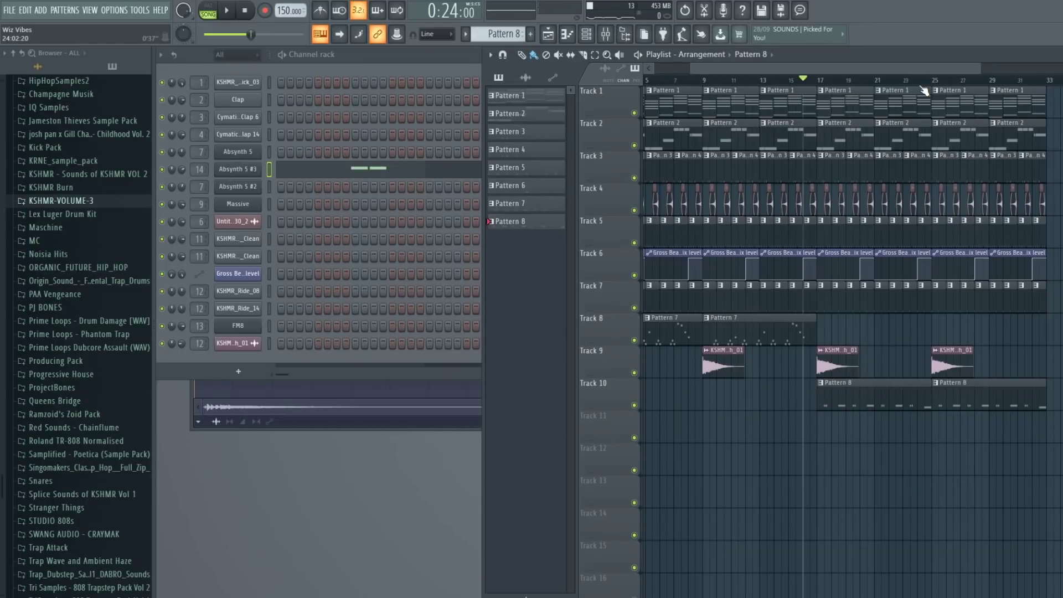
Select Patterns 1 to 8 and apply a colour gradient from blue to turquoise.
{"action": "left_click", "coordinate": [515, 203]}
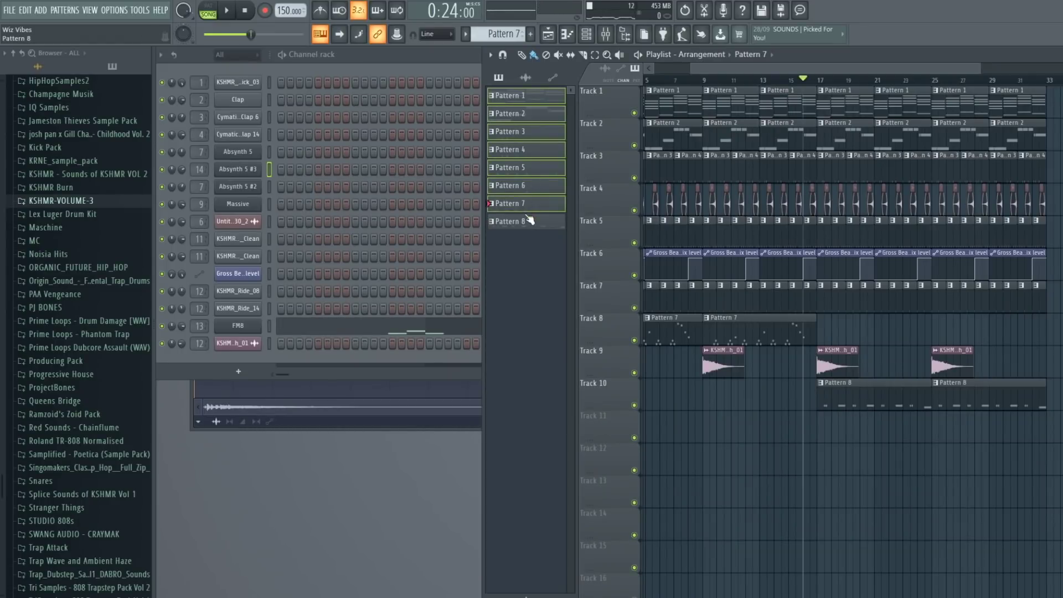
{"action": "right_click", "coordinate": [529, 220]}
{"action": "left_click", "coordinate": [581, 144]}
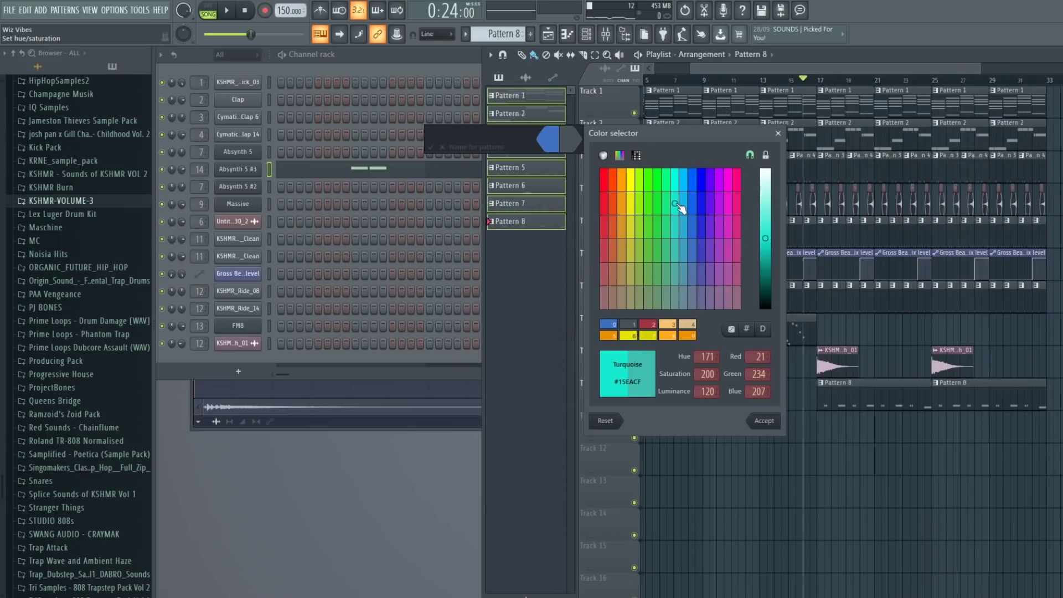
{"action": "left_click_drag", "start_coordinate": [771, 236], "coordinate": [769, 228]}
{"action": "key", "text": "Return"}
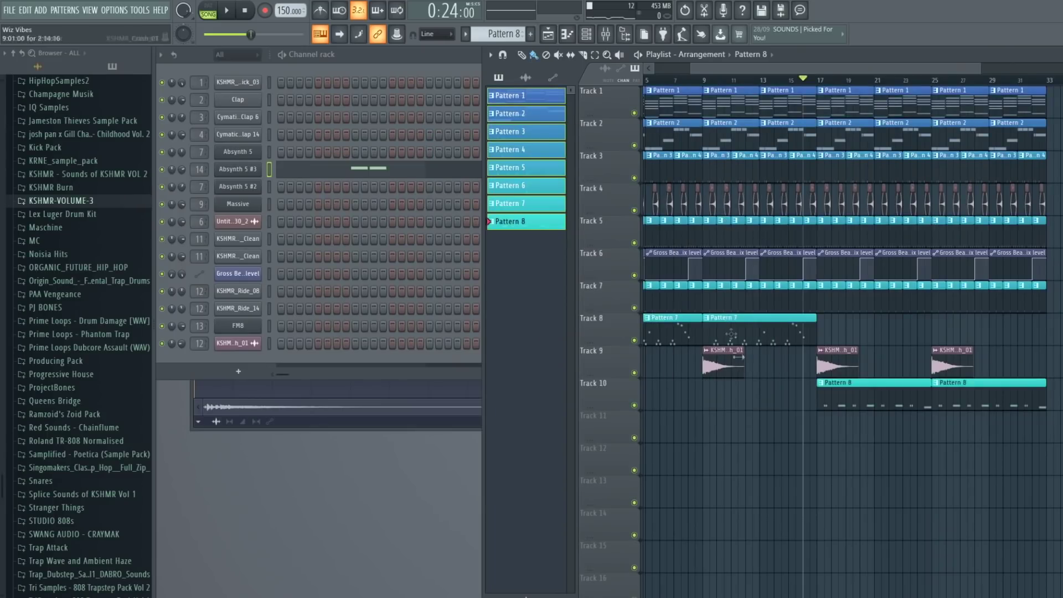
Recolour the selected patterns with a gradient from blue to purple.
{"action": "key", "text": "F2"}
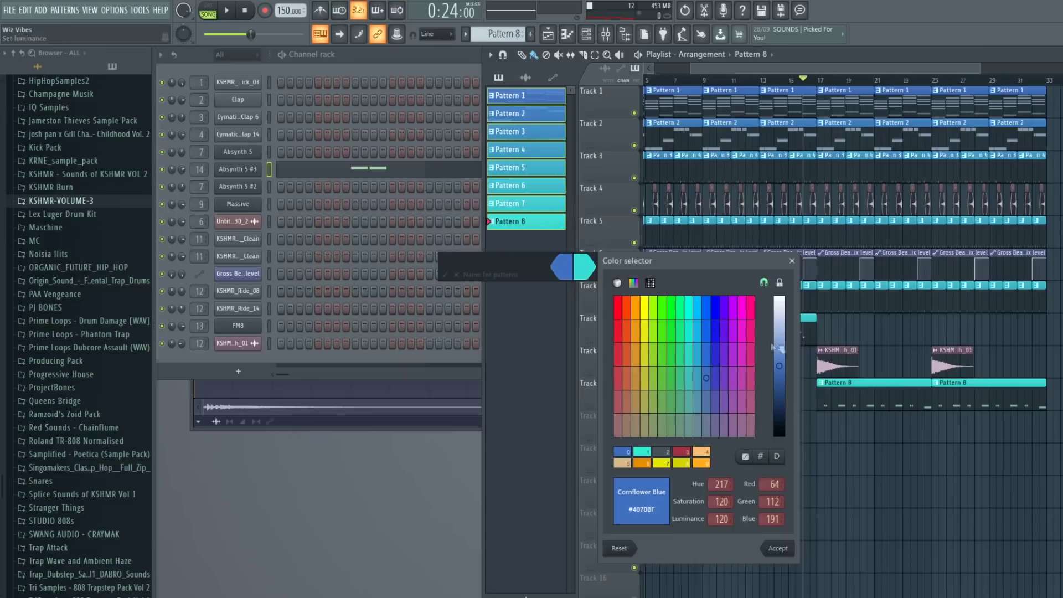
{"action": "left_click", "coordinate": [725, 333]}
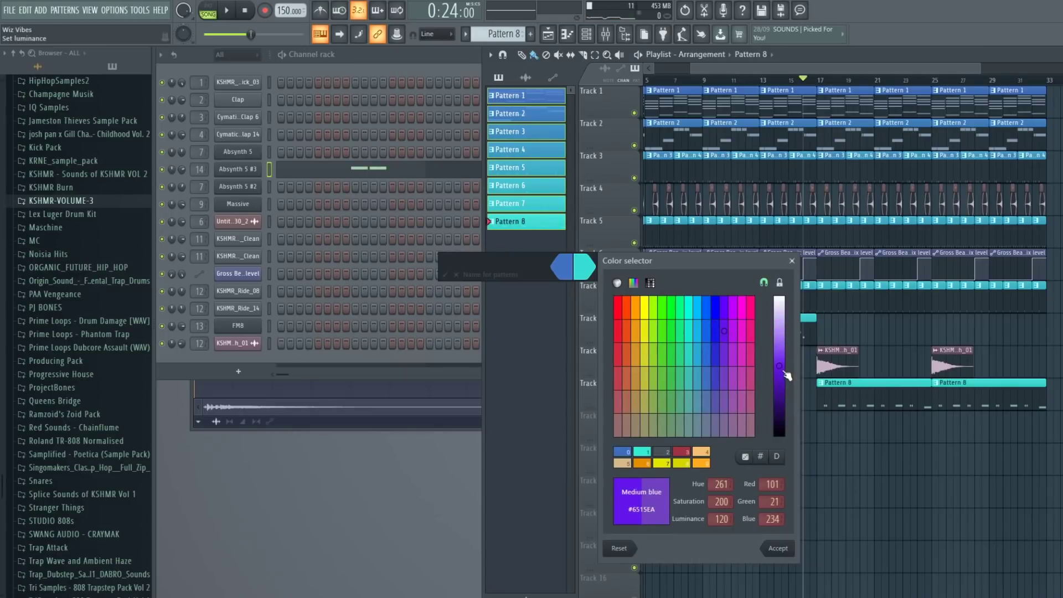
{"action": "left_click_drag", "start_coordinate": [786, 376], "coordinate": [783, 363]}
{"action": "key", "text": "Return"}
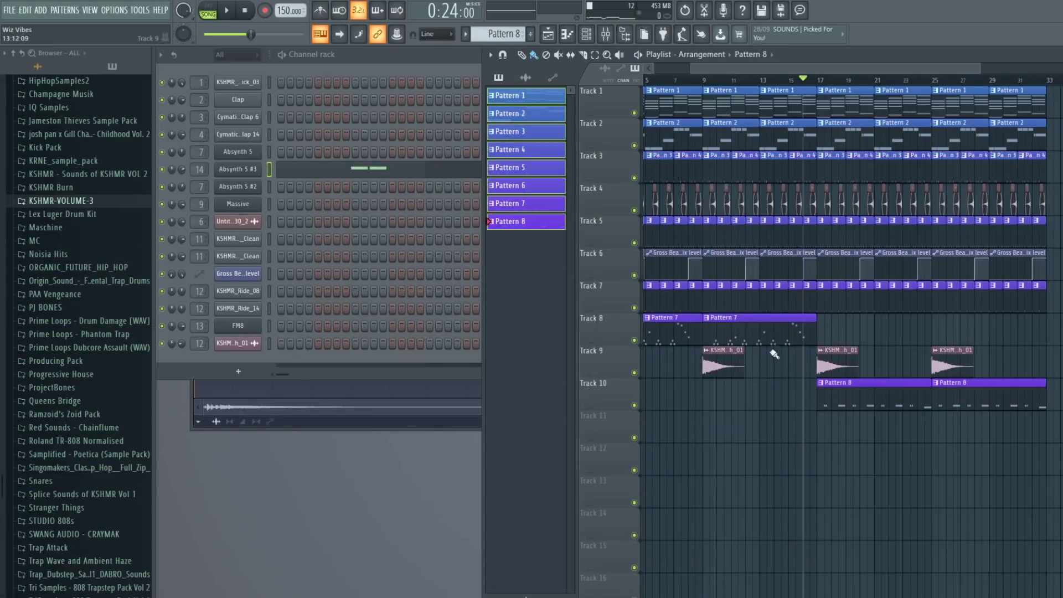
Maximize the playlist, select all clips on Tracks 1 to 10 and move them to start around bar 17.
{"action": "double_click", "coordinate": [809, 56]}
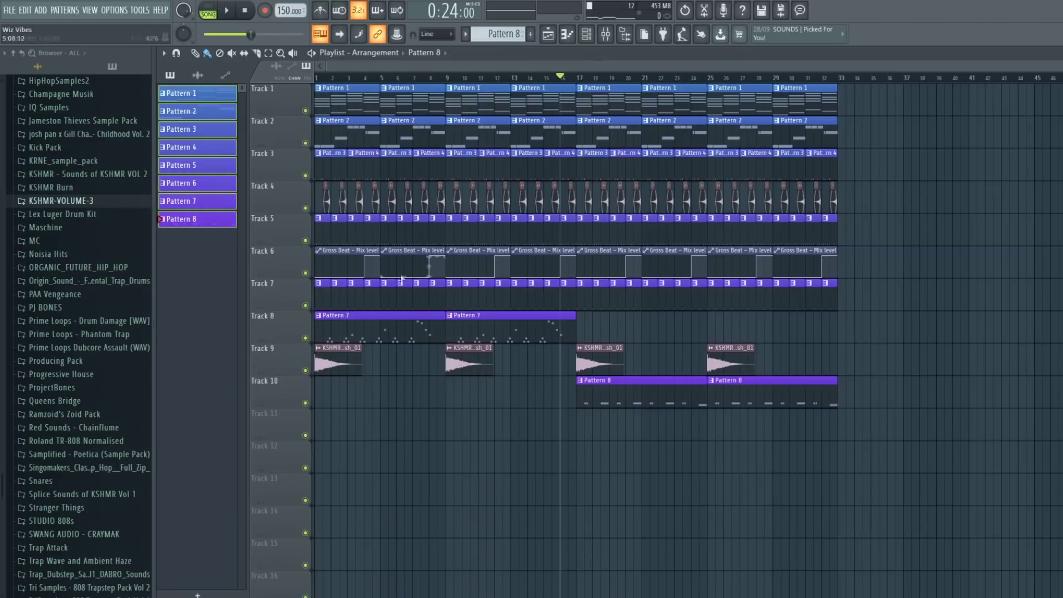
{"action": "left_click_drag", "start_coordinate": [903, 84], "coordinate": [314, 474]}
{"action": "left_click_drag", "start_coordinate": [341, 113], "coordinate": [602, 112]}
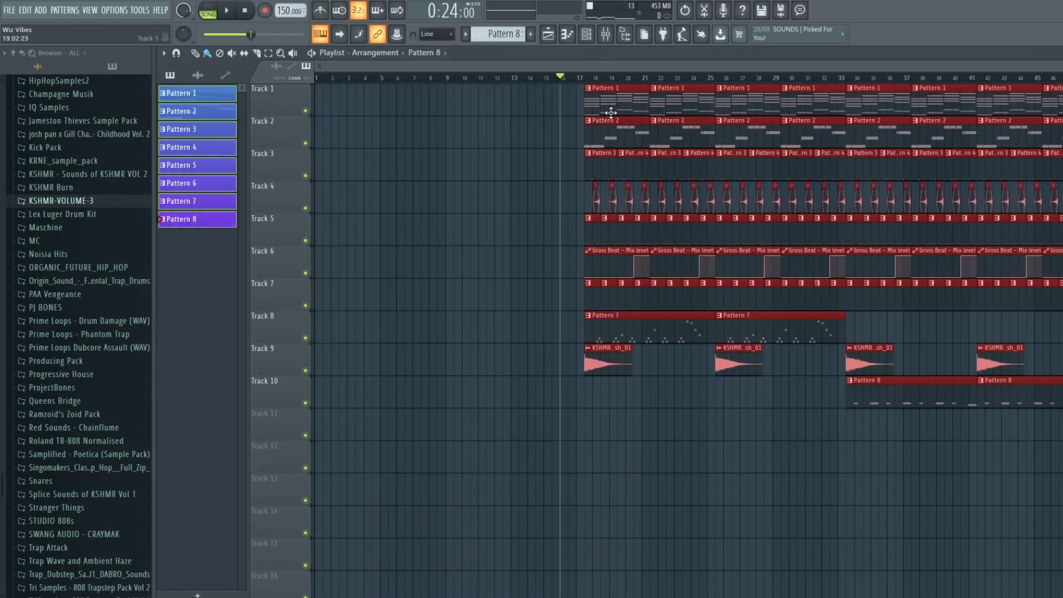